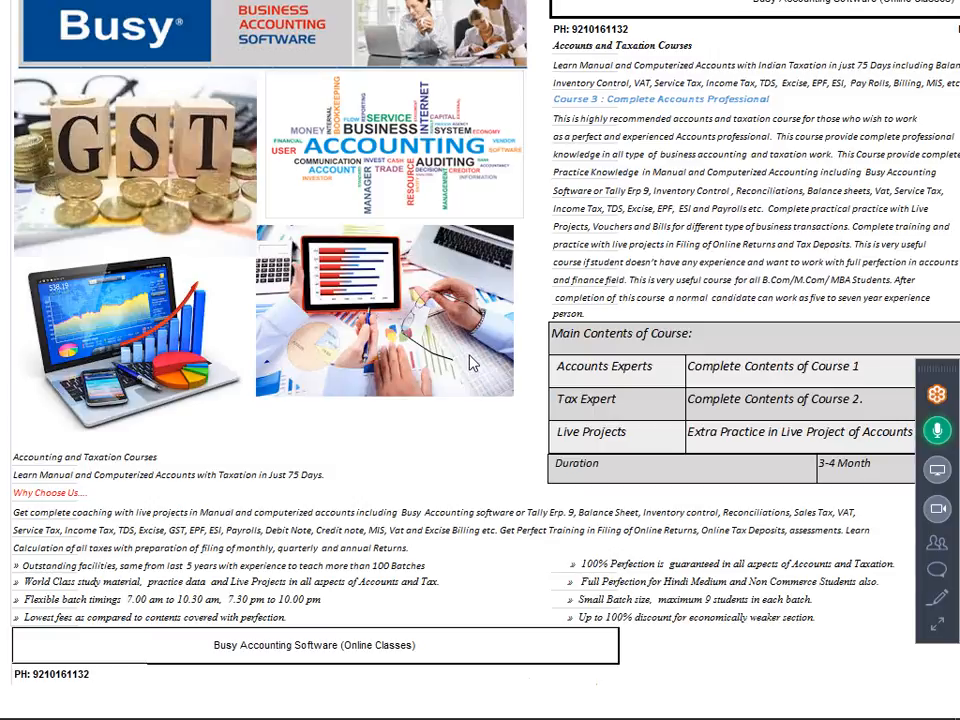
right_click(468, 357)
click(477, 404)
click(937, 623)
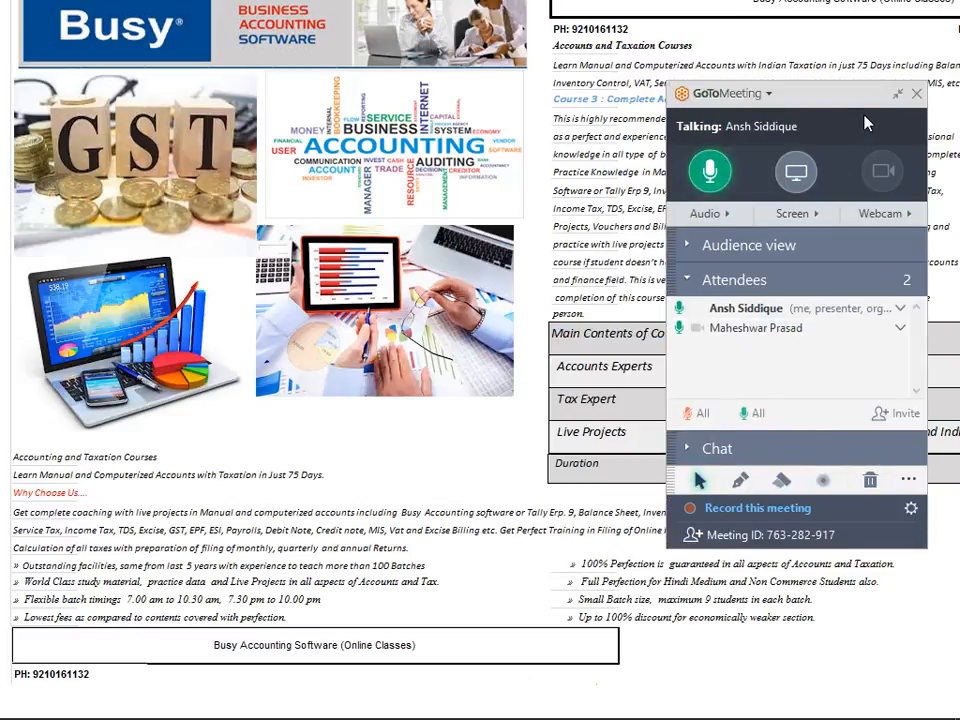
click(897, 94)
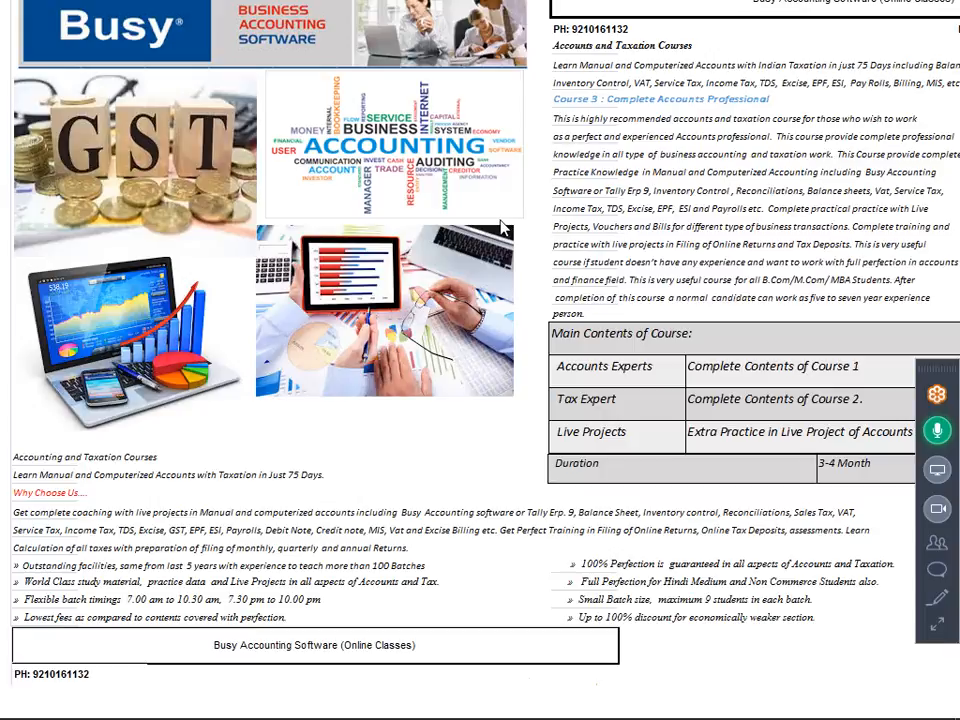
right_click(520, 222)
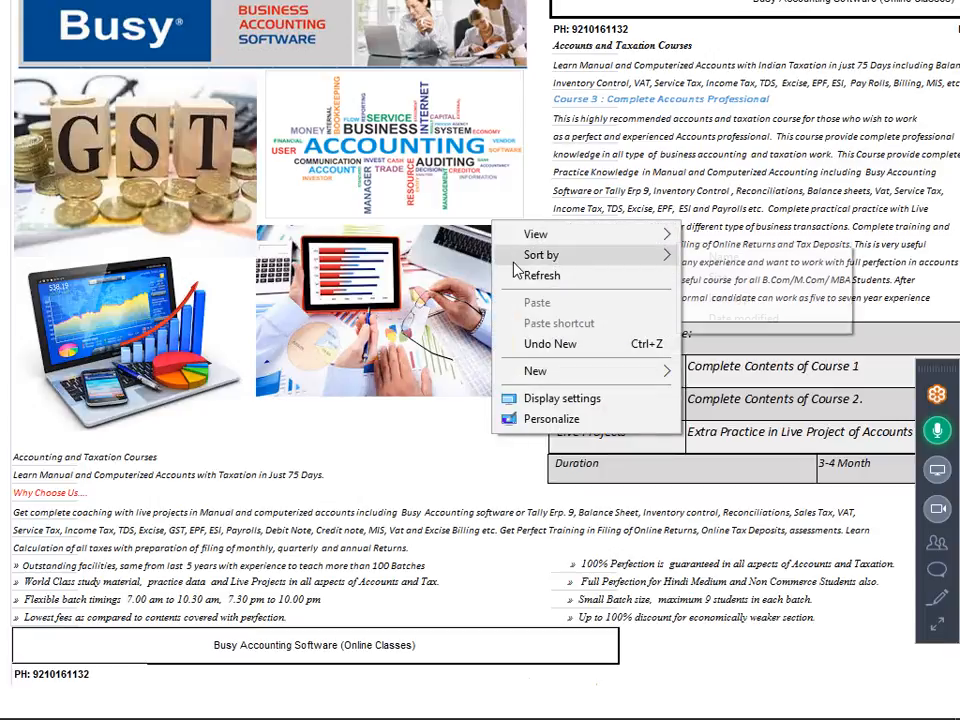
click(517, 274)
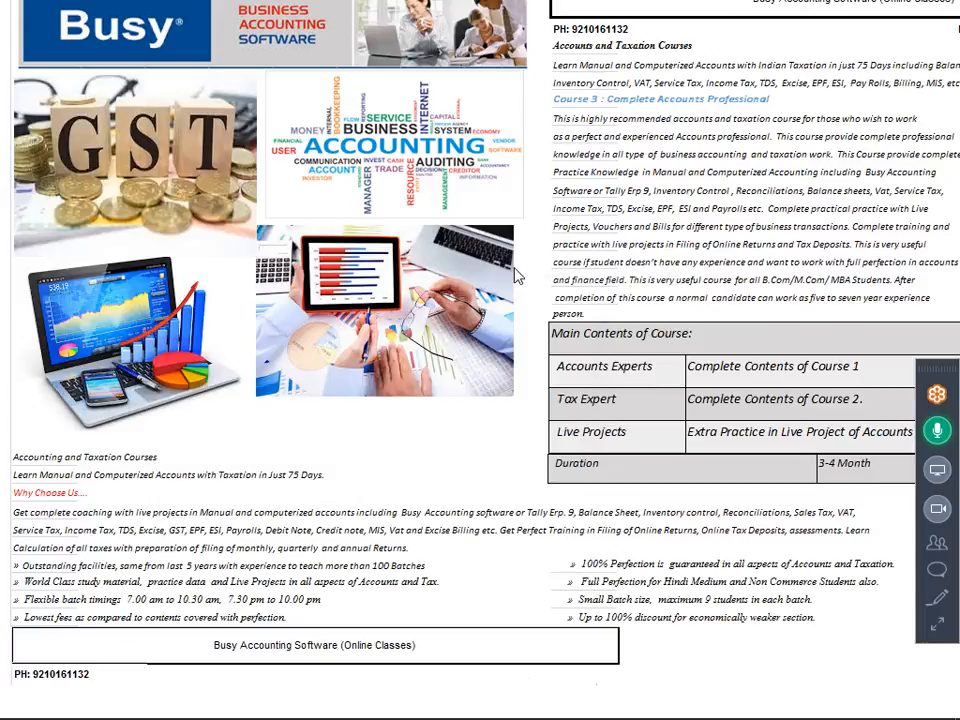
Switch to Busy 16, start it in demo mode and convert the data files to the new file structure
mouse_move(380, 706)
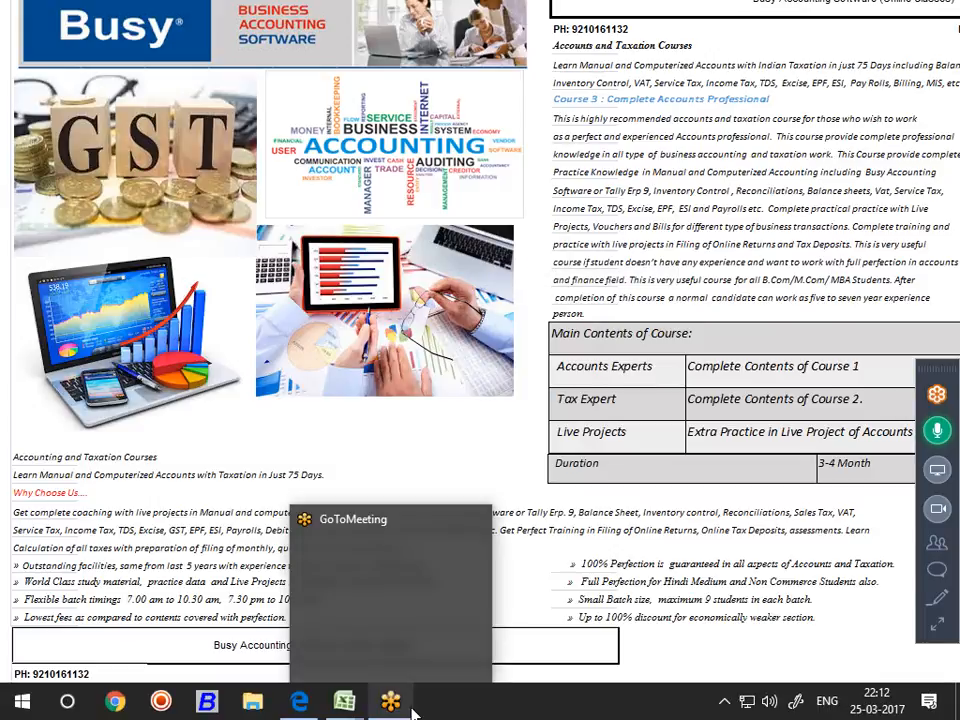
click(207, 700)
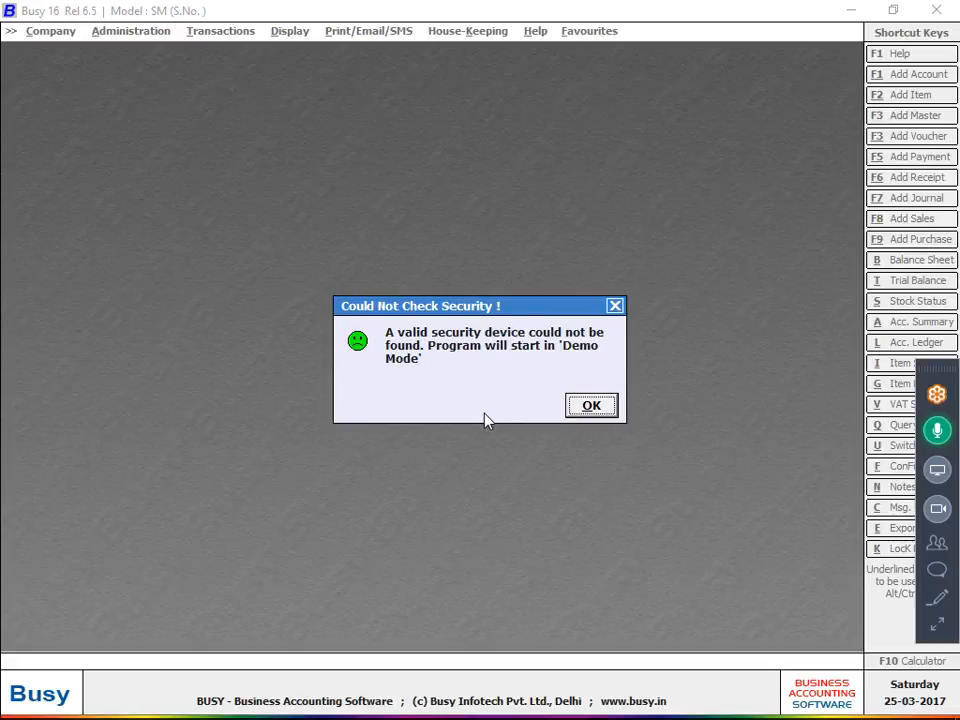
key(Return)
key(Return)
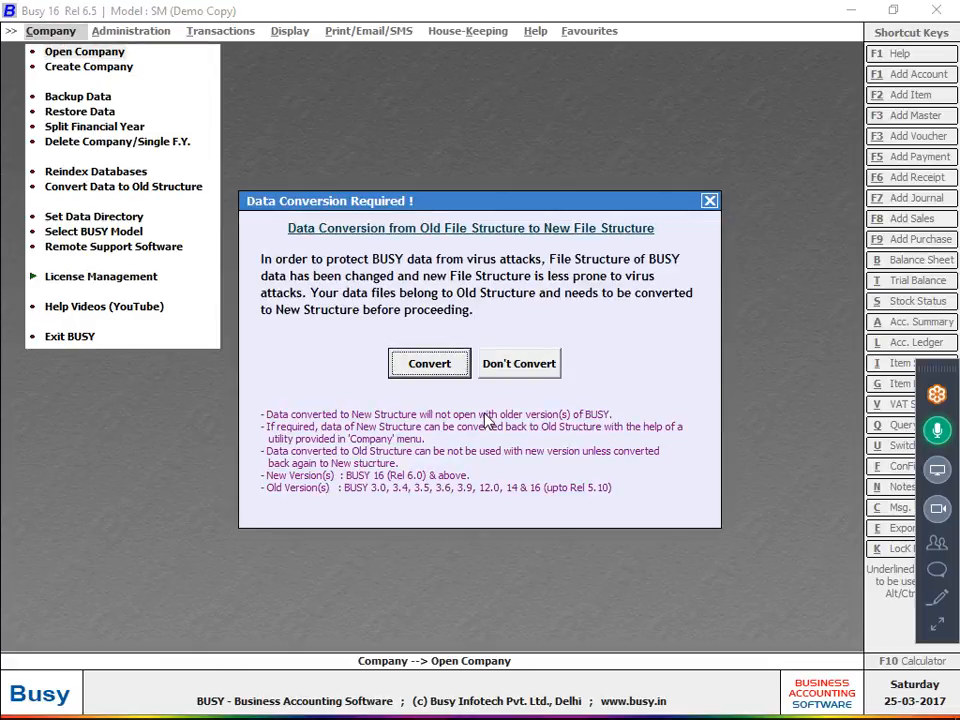
key(Return)
key(Left)
key(Return)
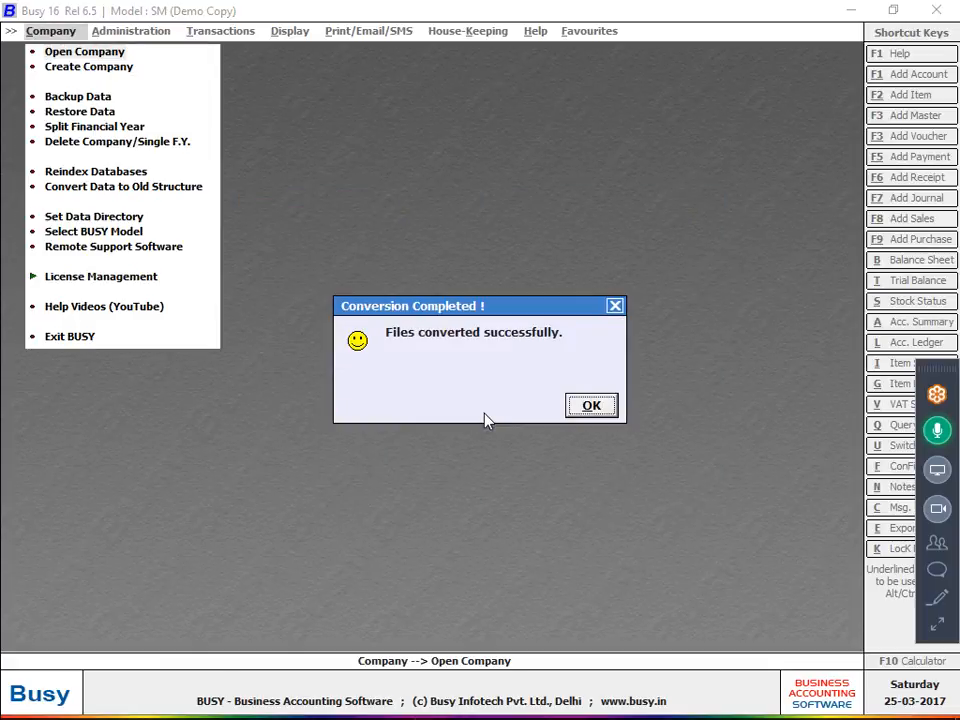
key(Return)
Select the company Choudhary Garments (COMP0007) for opening
key(Return)
key(Down)
key(Down)
key(Down)
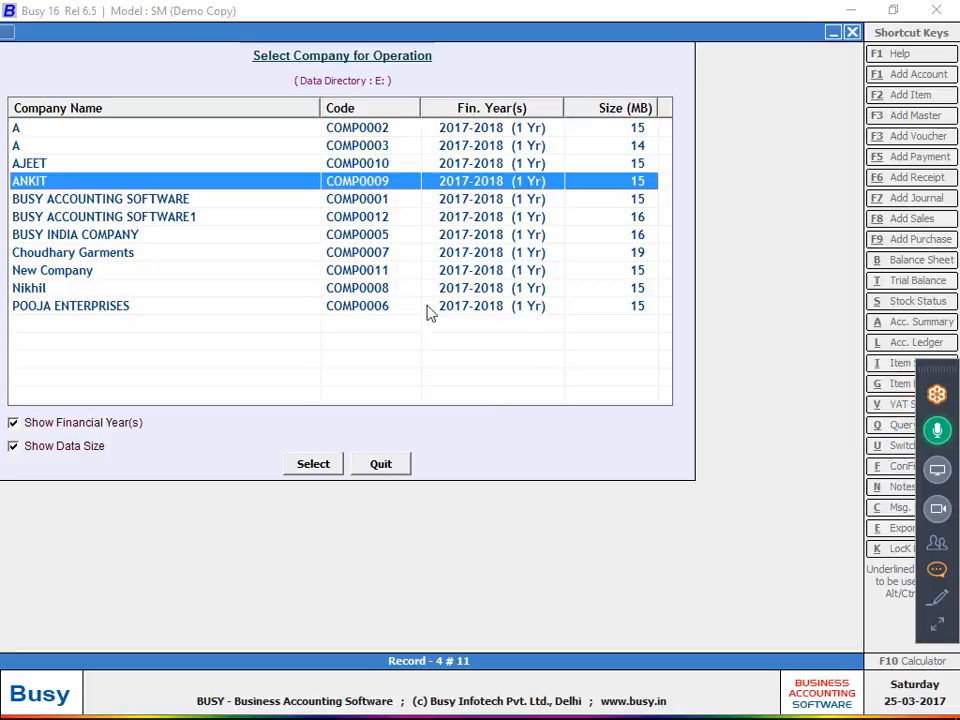
click(174, 216)
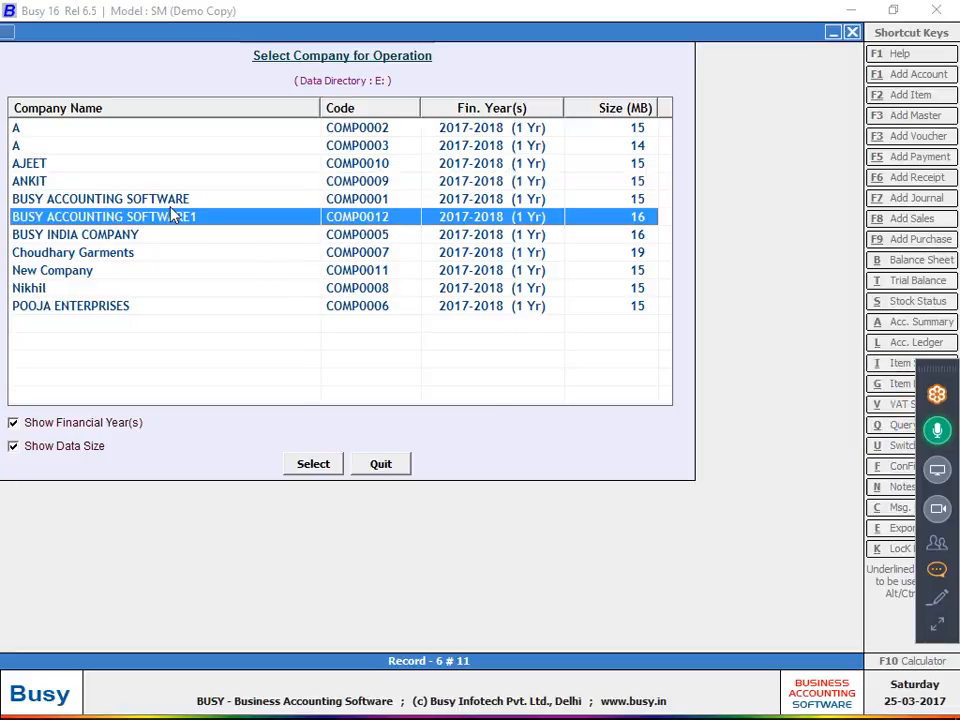
click(88, 255)
double_click(88, 255)
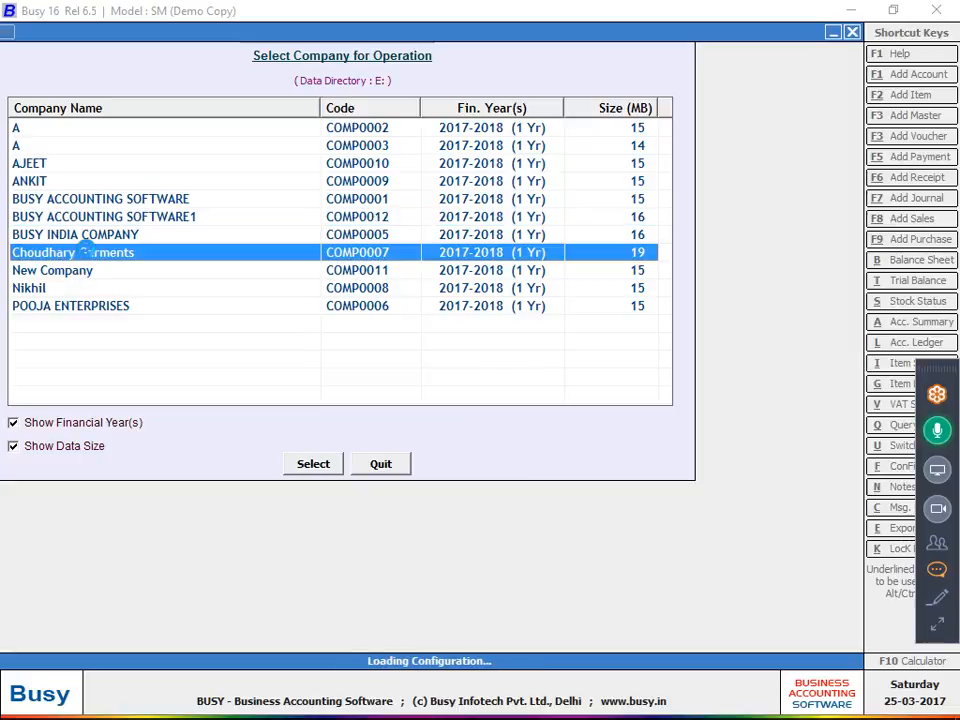
Log in to the Choudhary Garments company with the user name c
text(c)
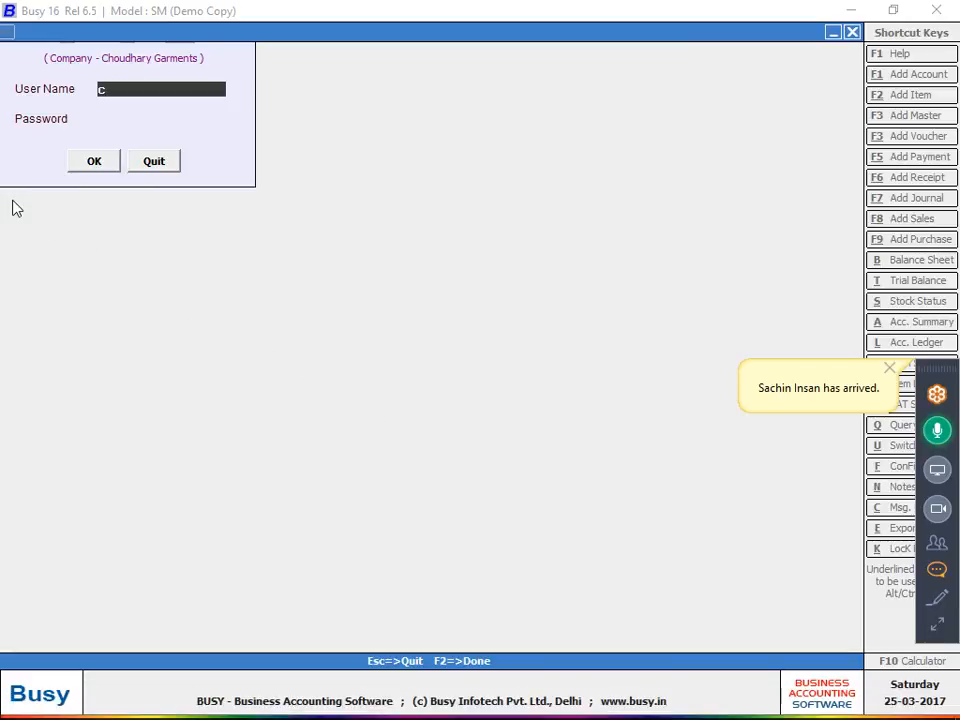
key(Return)
key(Return)
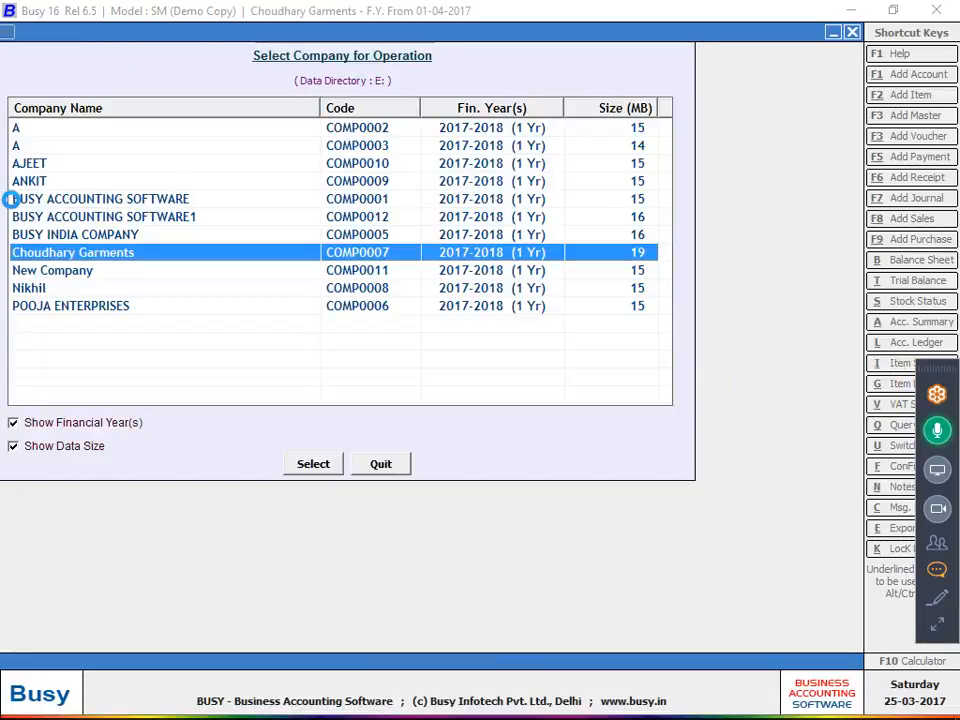
key(Return)
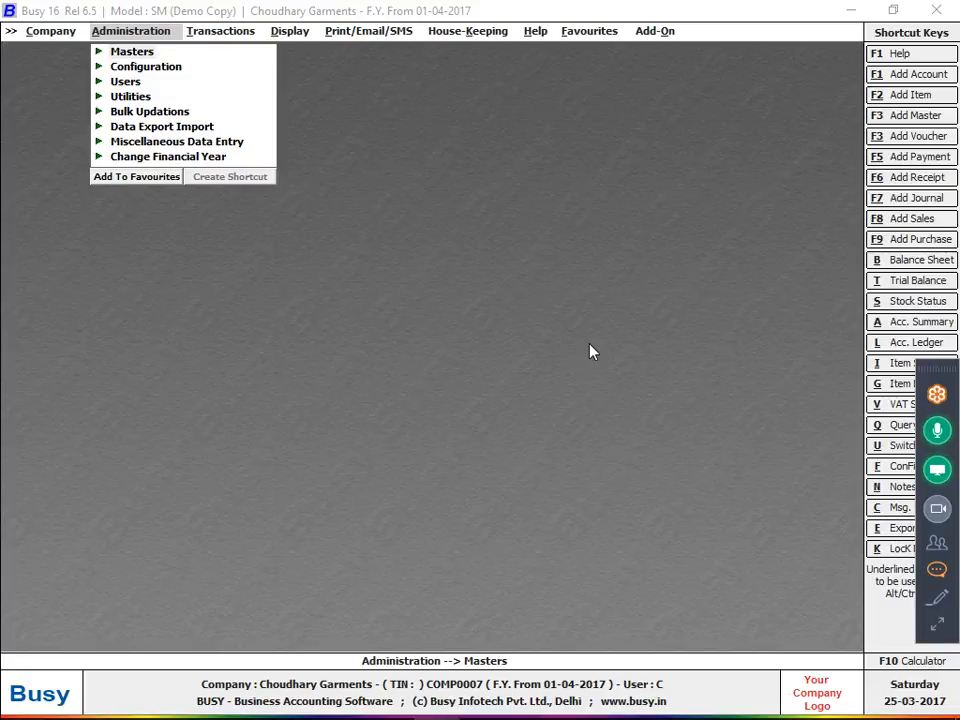
Bring up the entry options for Journal transactions
click(251, 38)
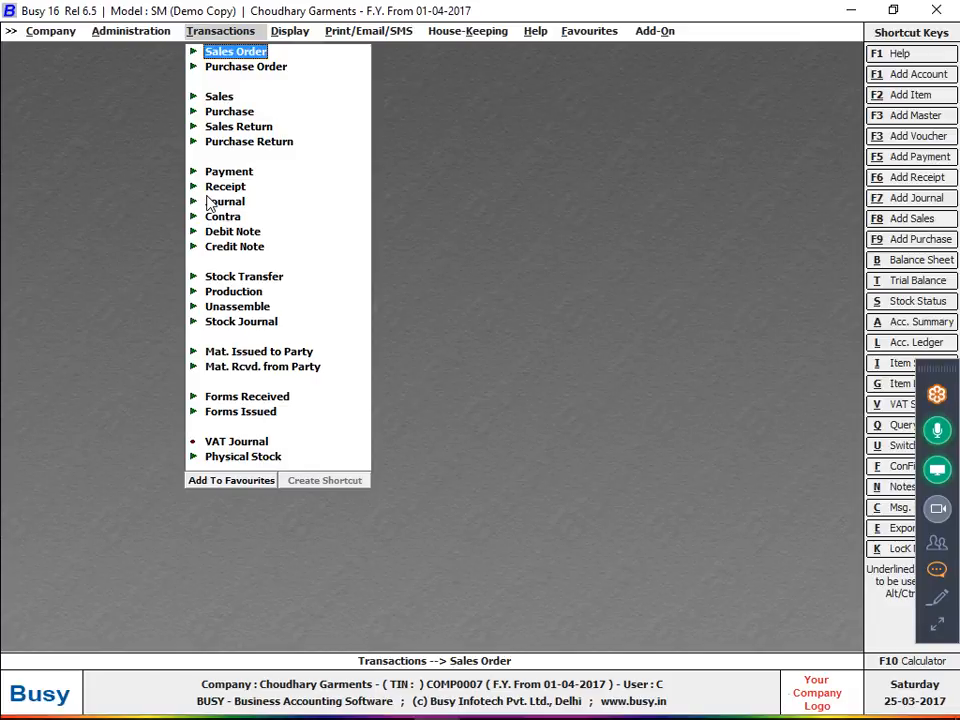
key(Down)
key(Down)
key(Down)
key(Down)
key(Down)
key(Down)
key(Down)
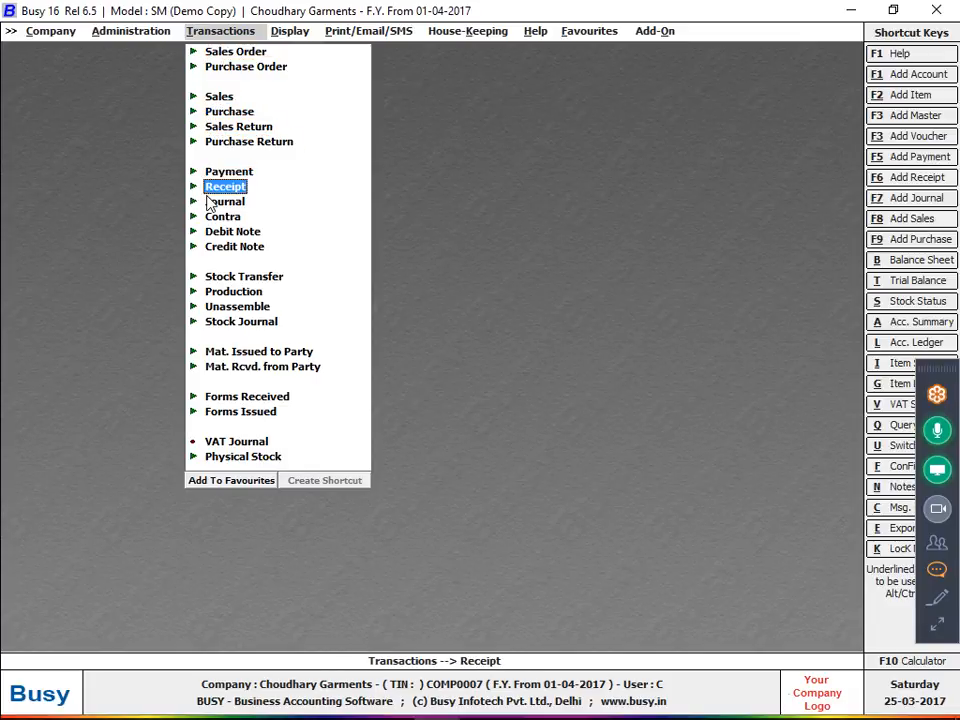
key(Up)
key(Down)
key(Down)
key(Return)
key(Return)
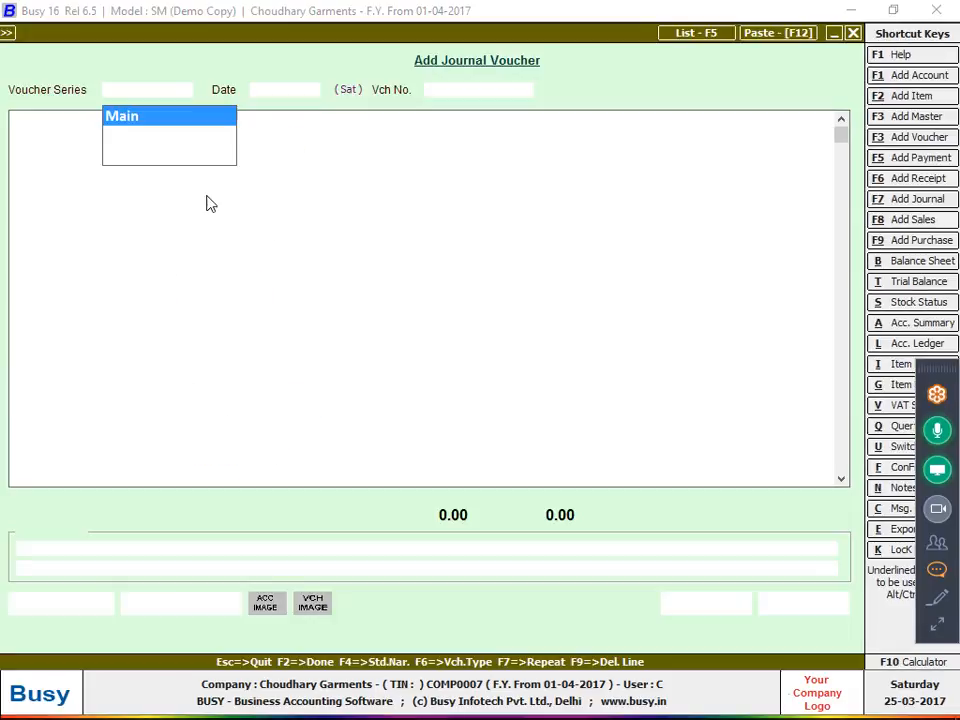
key(Return)
key(Return)
key(Return)
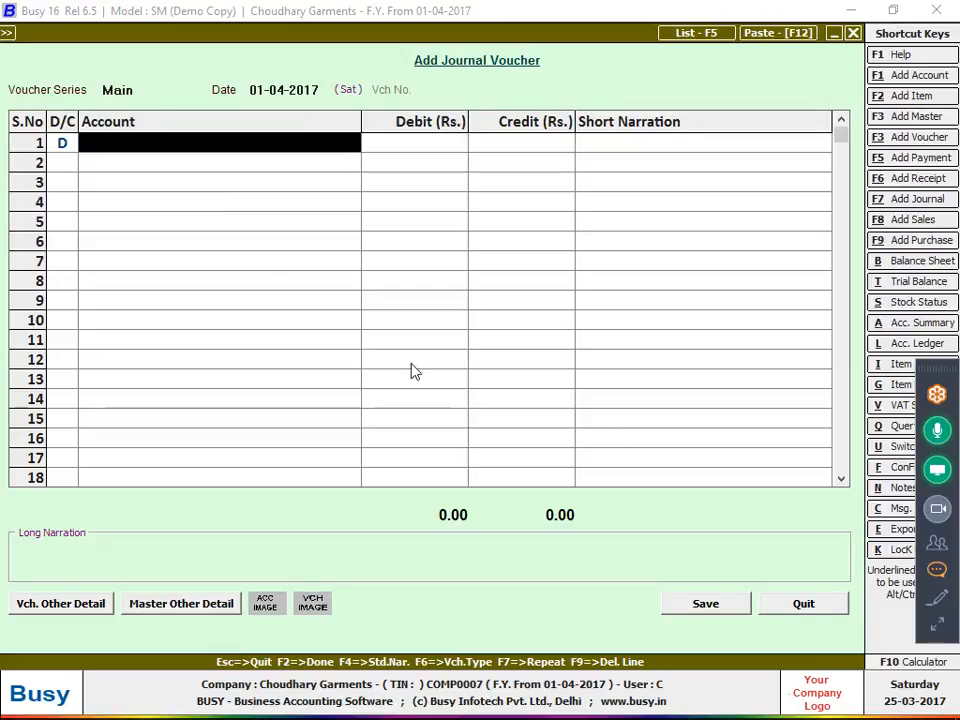
click(942, 630)
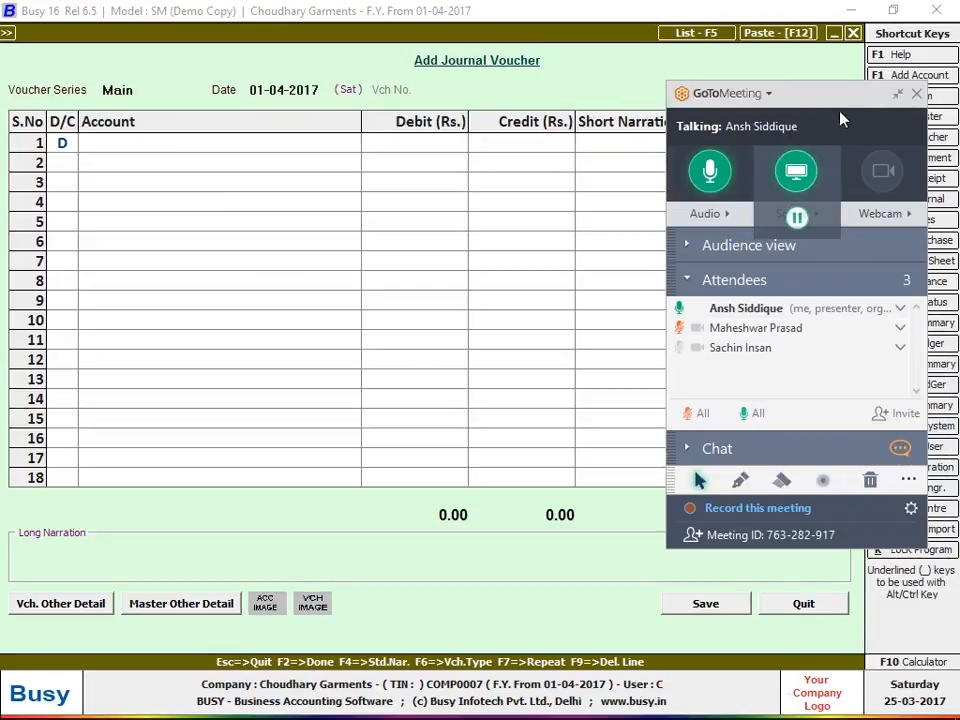
click(901, 90)
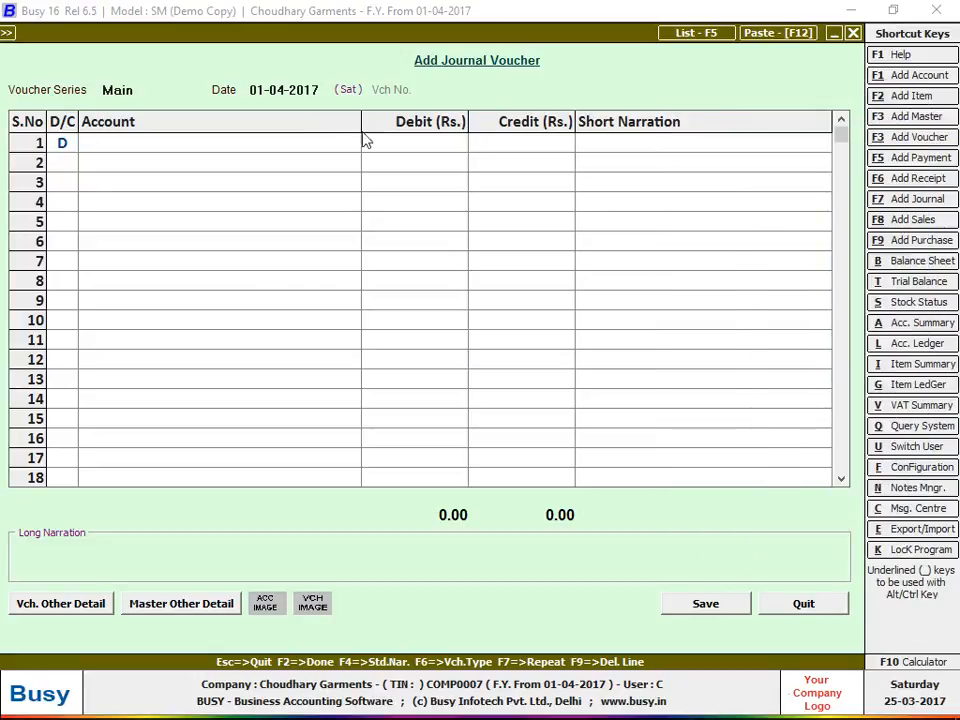
click(141, 150)
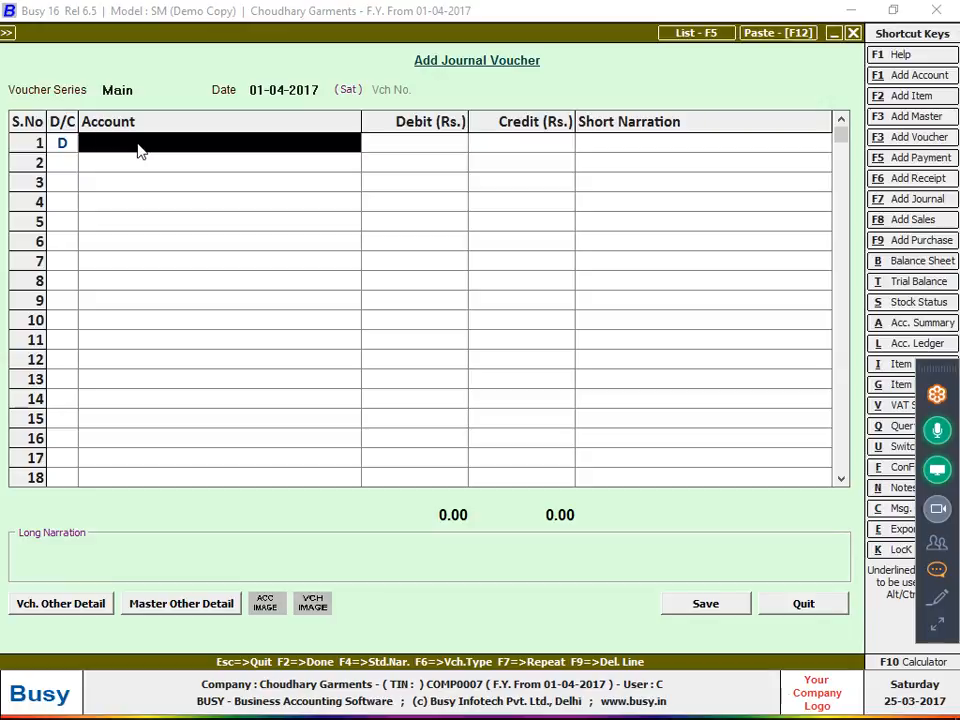
click(792, 608)
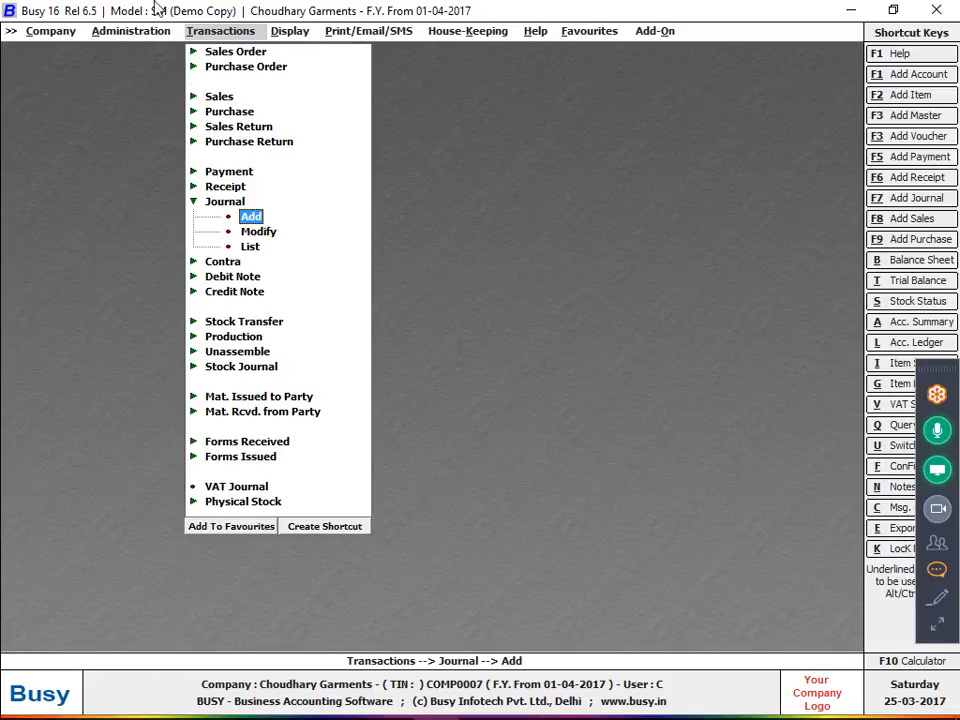
Start a journal voucher in series Main dated 01-04-2017 and add a new account named Car under the Fixed Assets group
key(Return)
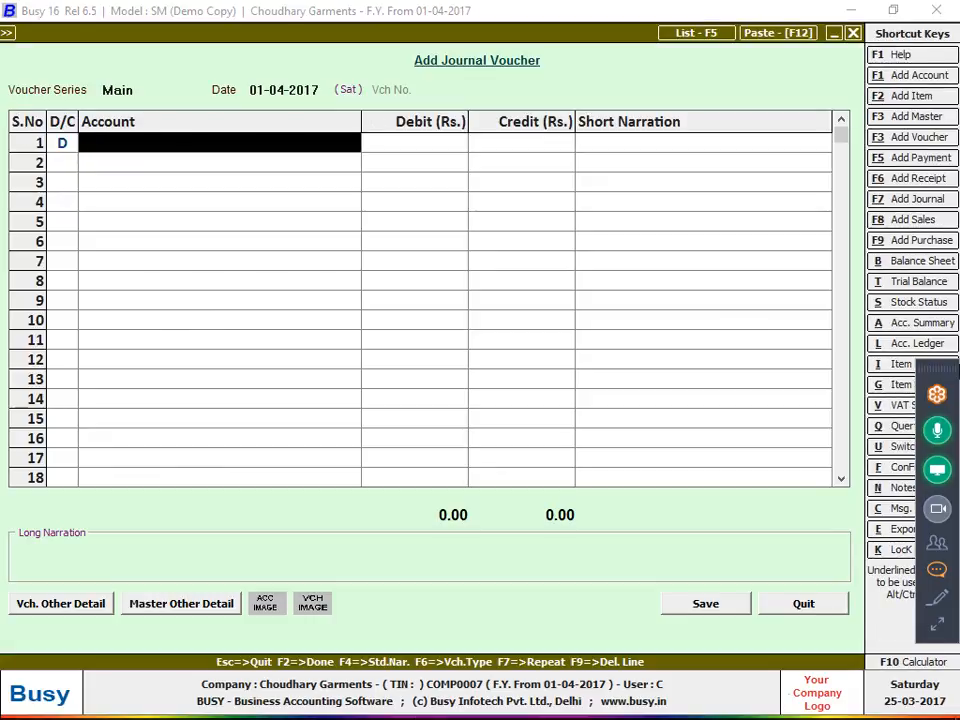
key(alt+F1)
text(Car)
key(Return)
key(Return)
key(Return)
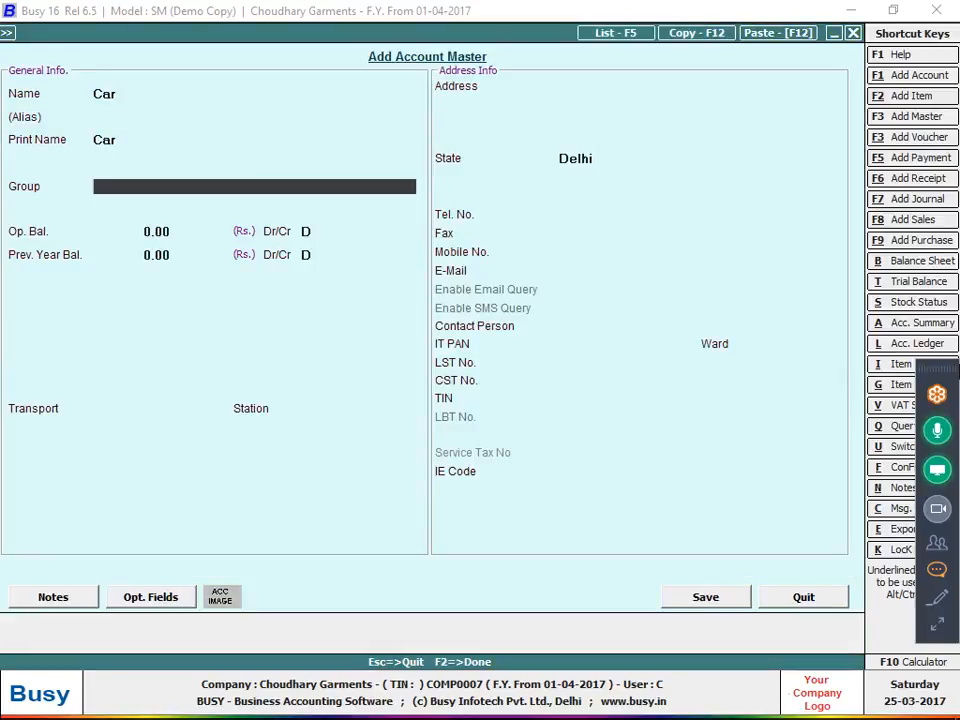
text(fi)
key(Return)
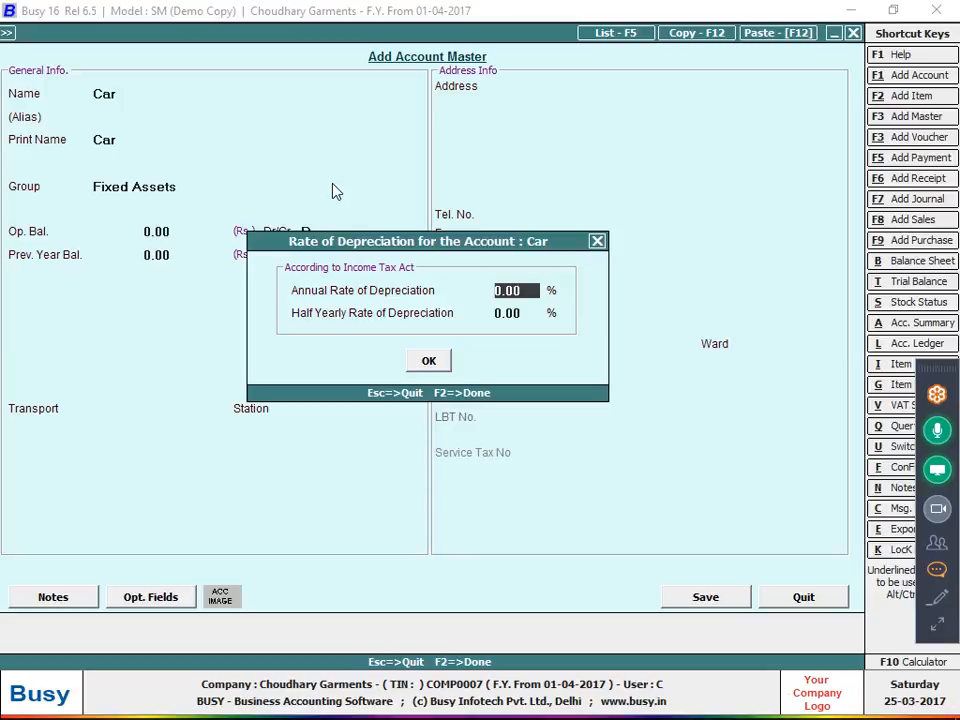
Set the Car account's depreciation rates to 10% annual and 5% half-yearly, and save the account
text(10)
key(Return)
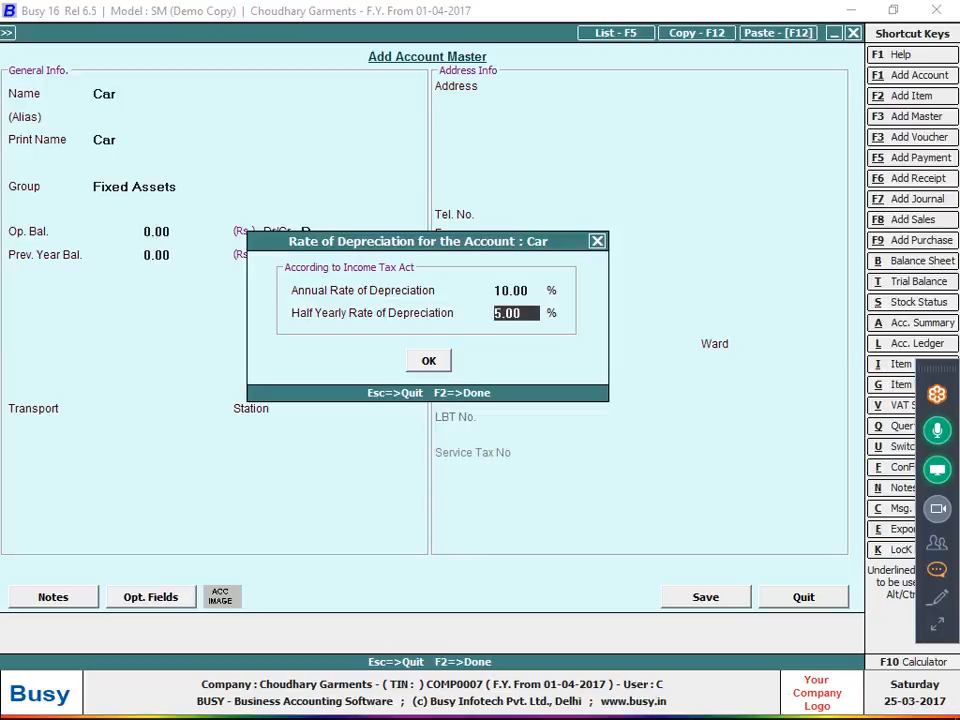
key(Return)
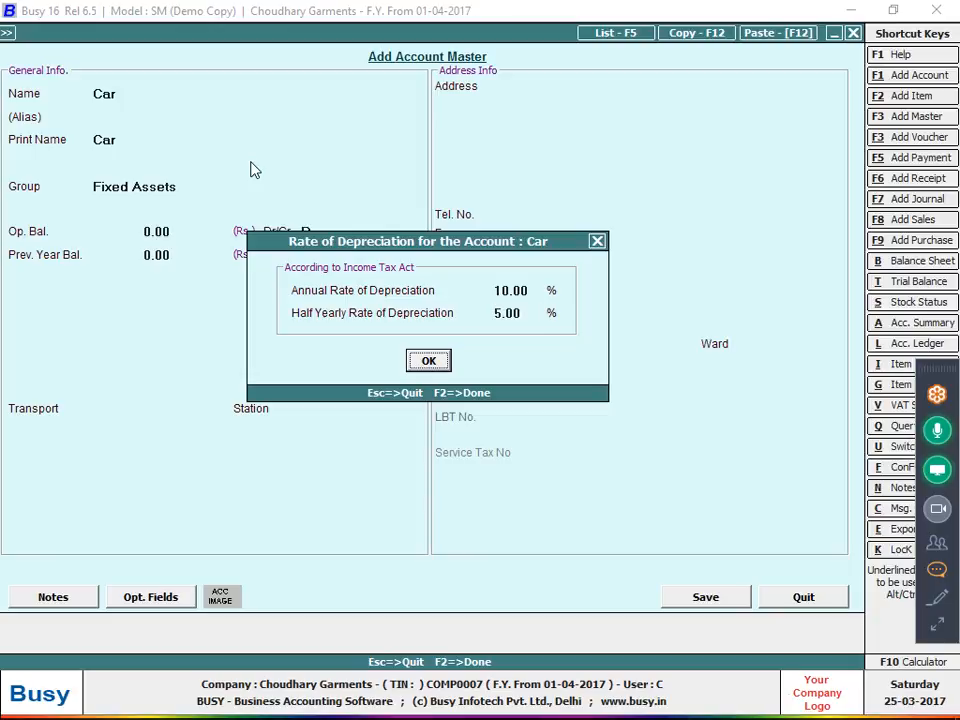
key(Return)
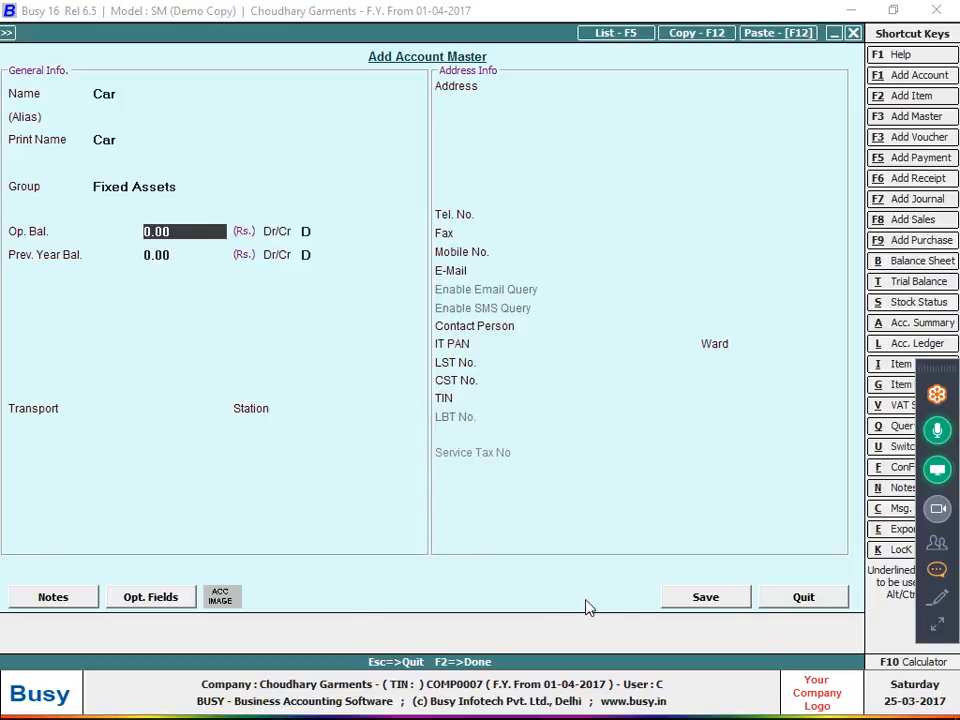
click(676, 603)
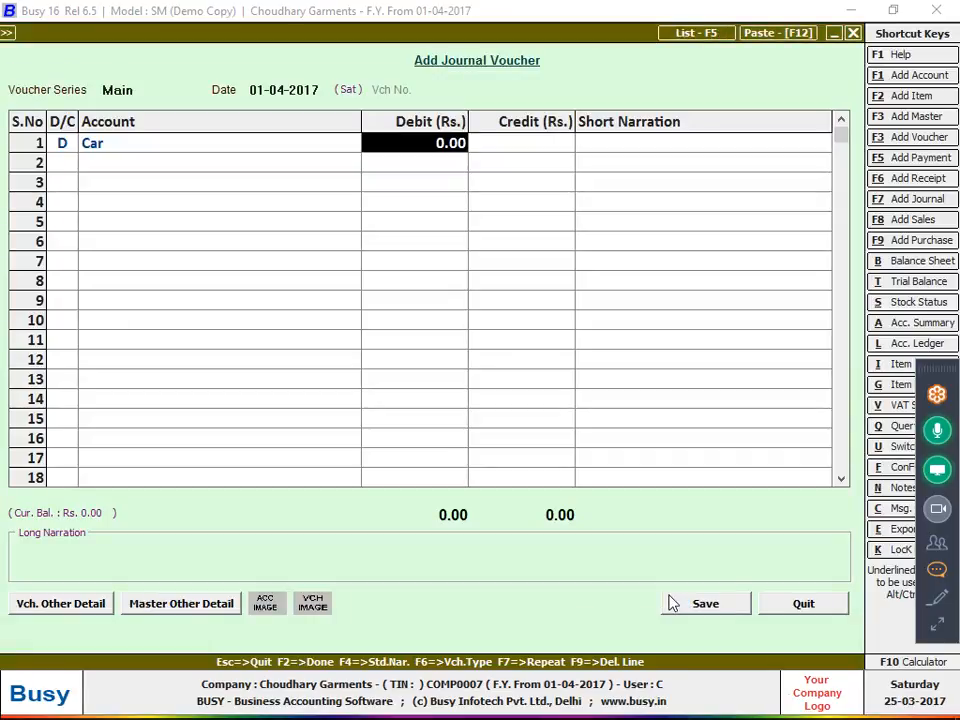
Debit the Car account with Rs. 1,00,000 on the first voucher line
text(100000)
key(Return)
key(Return)
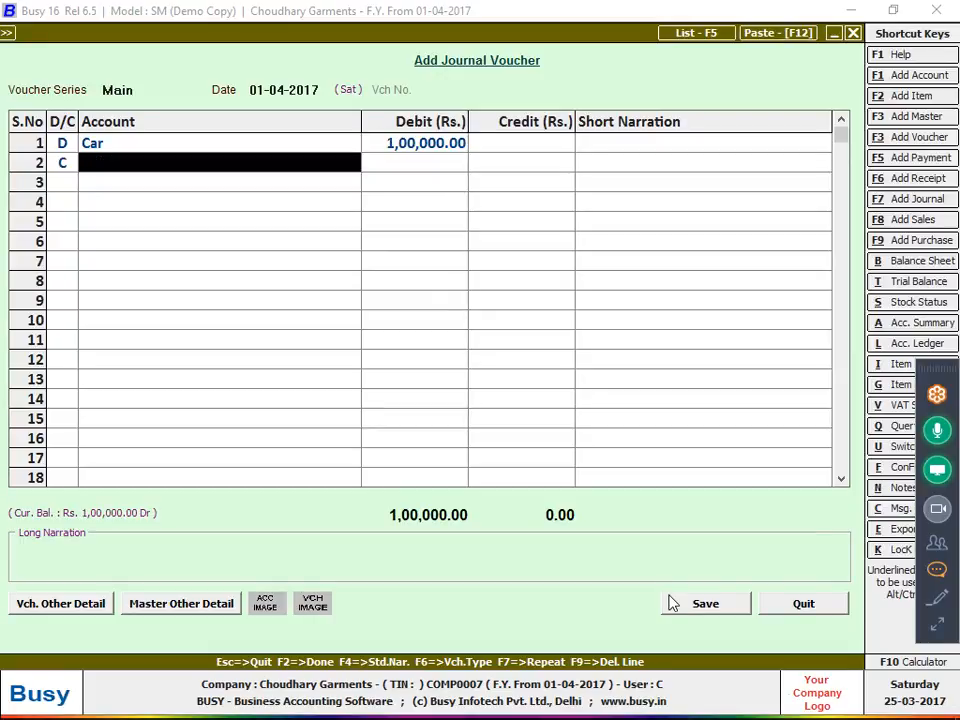
Credit the Cash account with Rs. 1,00,000, save the journal voucher allowing the negative cash balance, and leave voucher entry
text(cas)
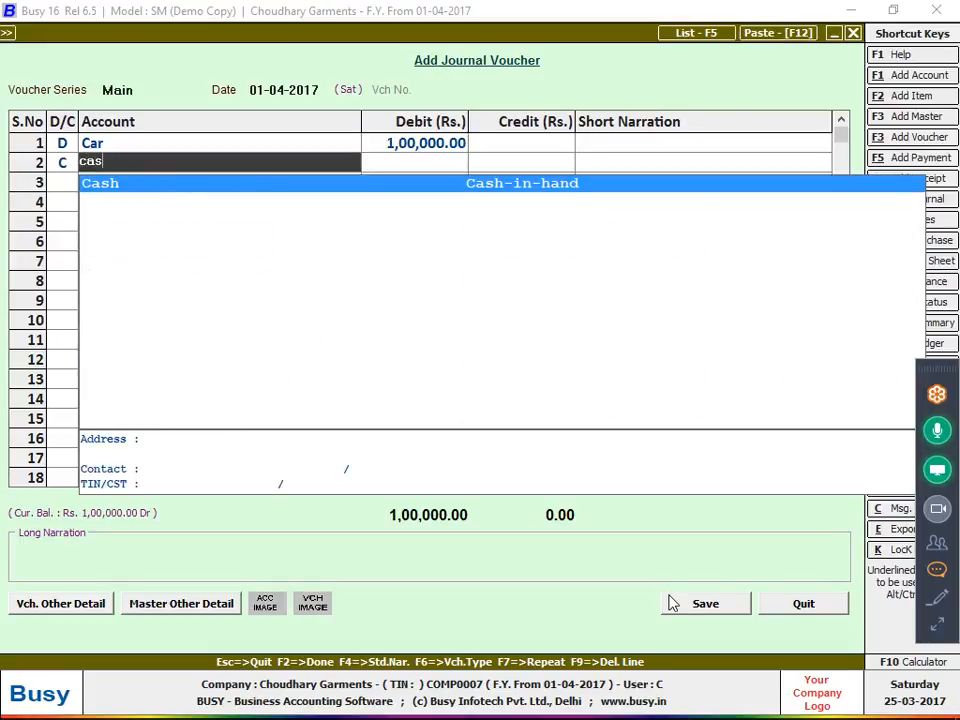
key(Return)
key(Return)
key(Return)
key(Return)
key(Return)
key(Return)
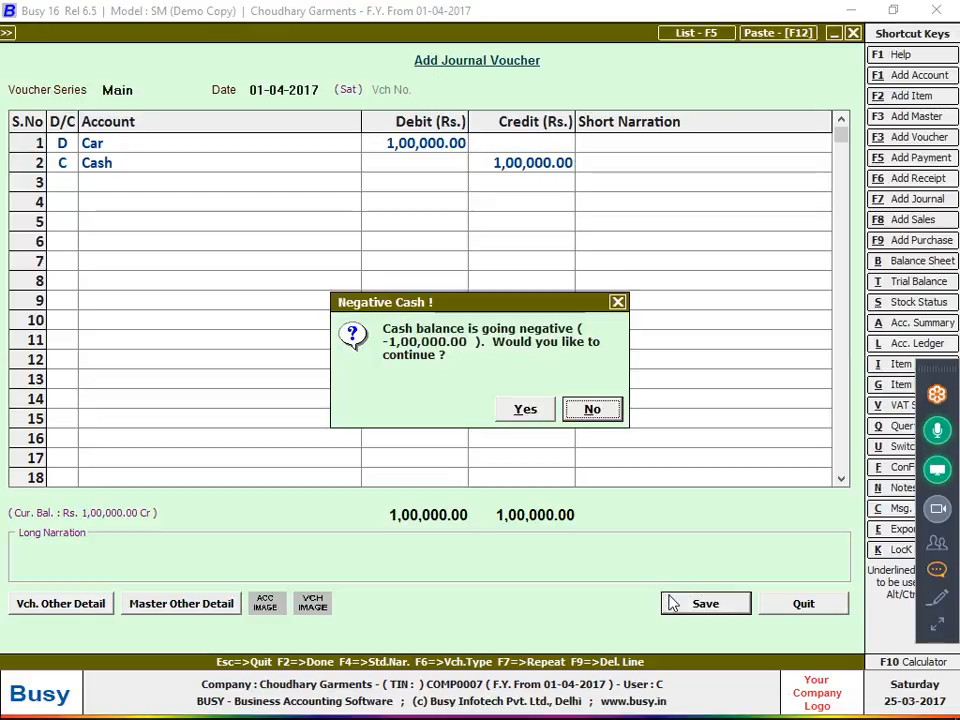
key(y)
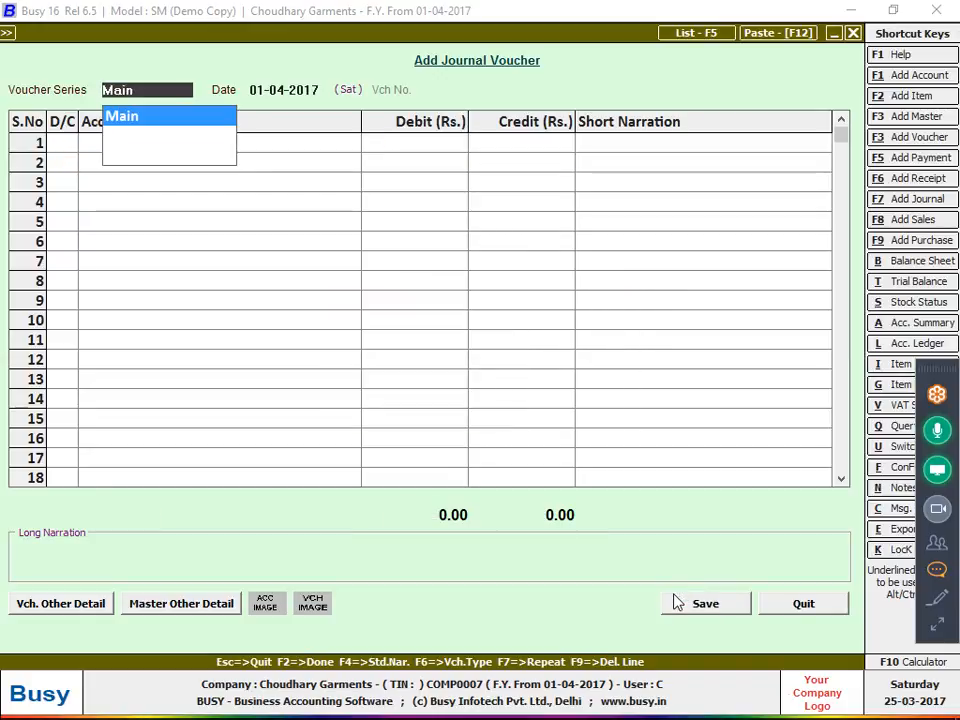
key(Return)
key(Escape)
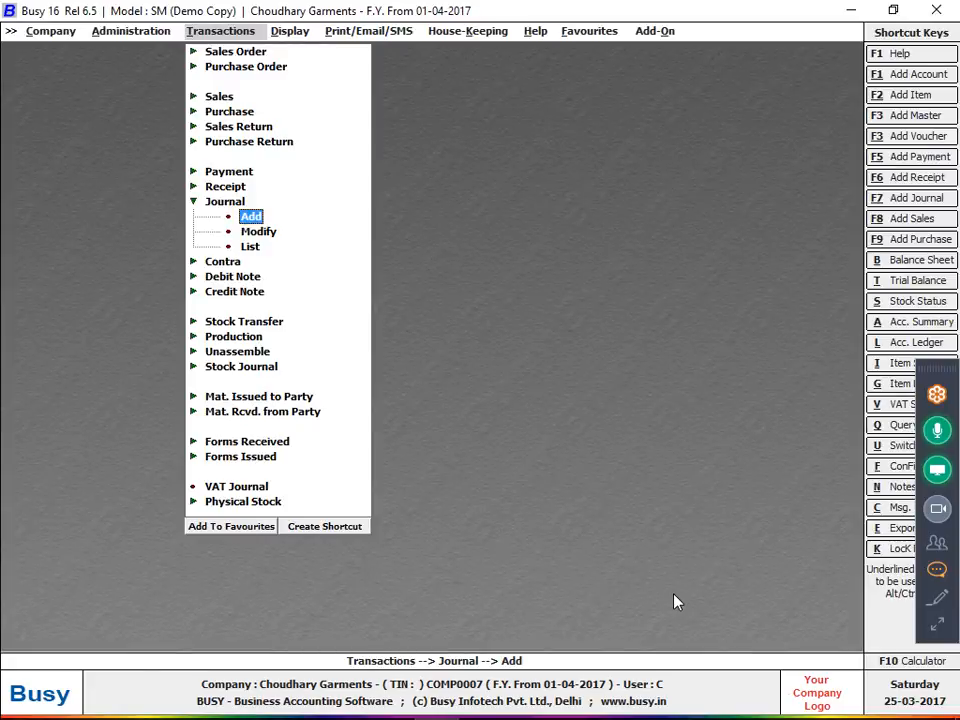
Open the options for the Income Tax Act depreciation chart
key(Right)
key(Down)
key(Down)
key(Down)
key(Down)
key(Down)
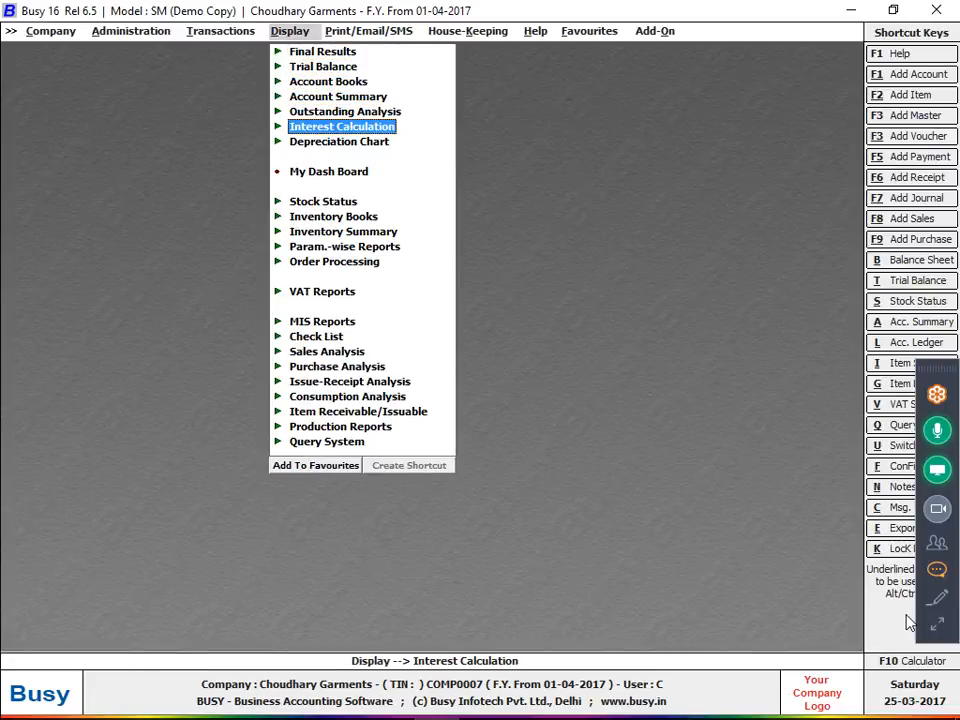
key(Down)
key(Right)
key(Return)
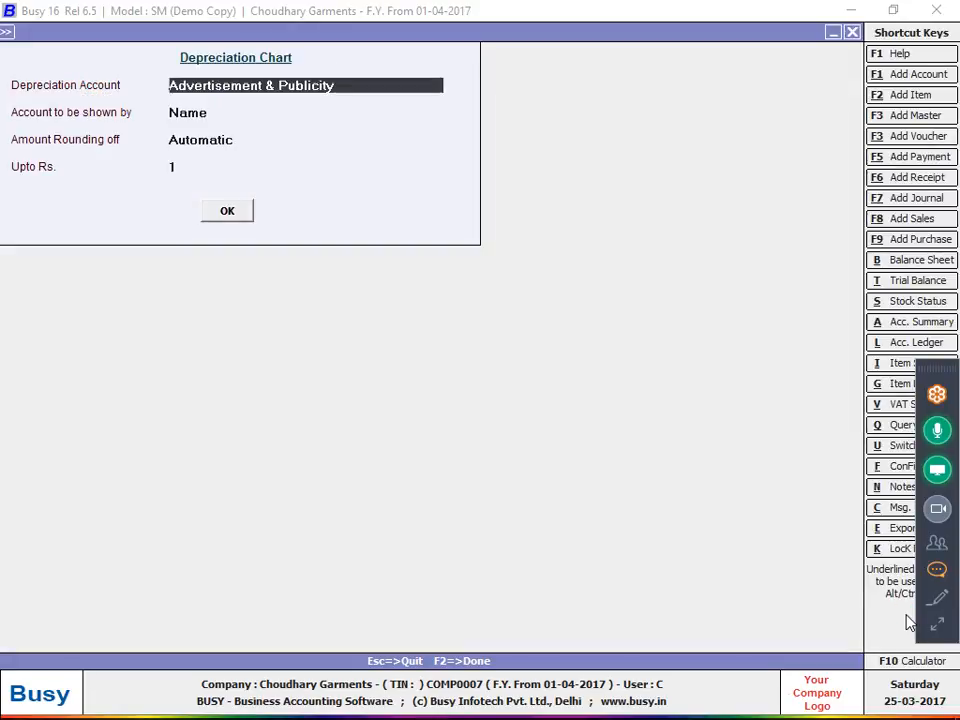
key(F2)
key(Escape)
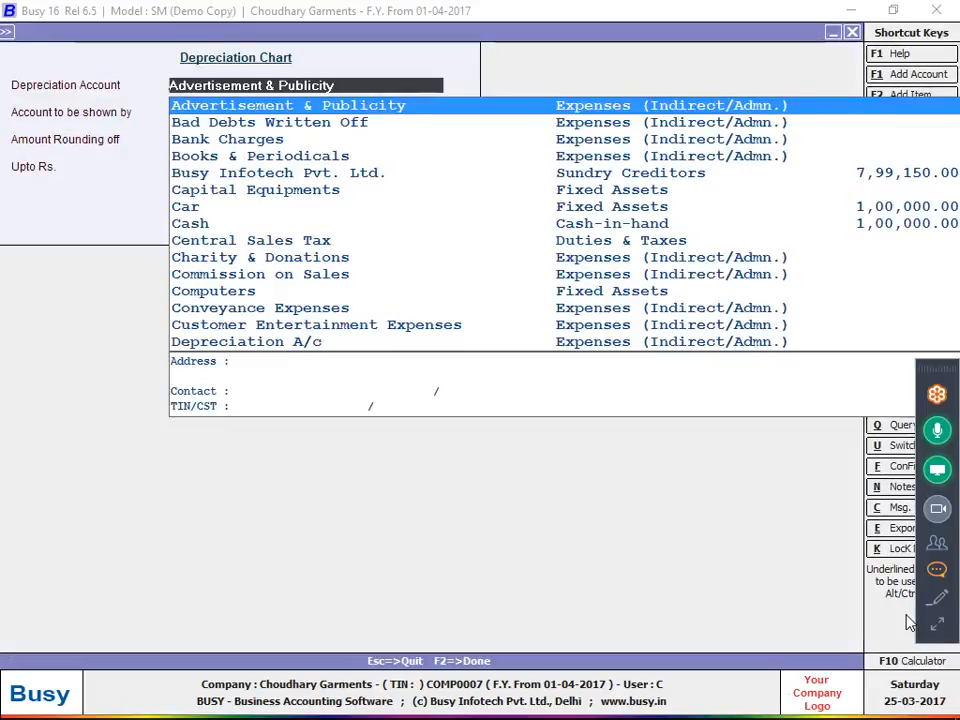
Generate the depreciation chart with Car as depreciation account, shown by Name with Automatic rounding up to Rs. 1, and examine the Car row
text(car)
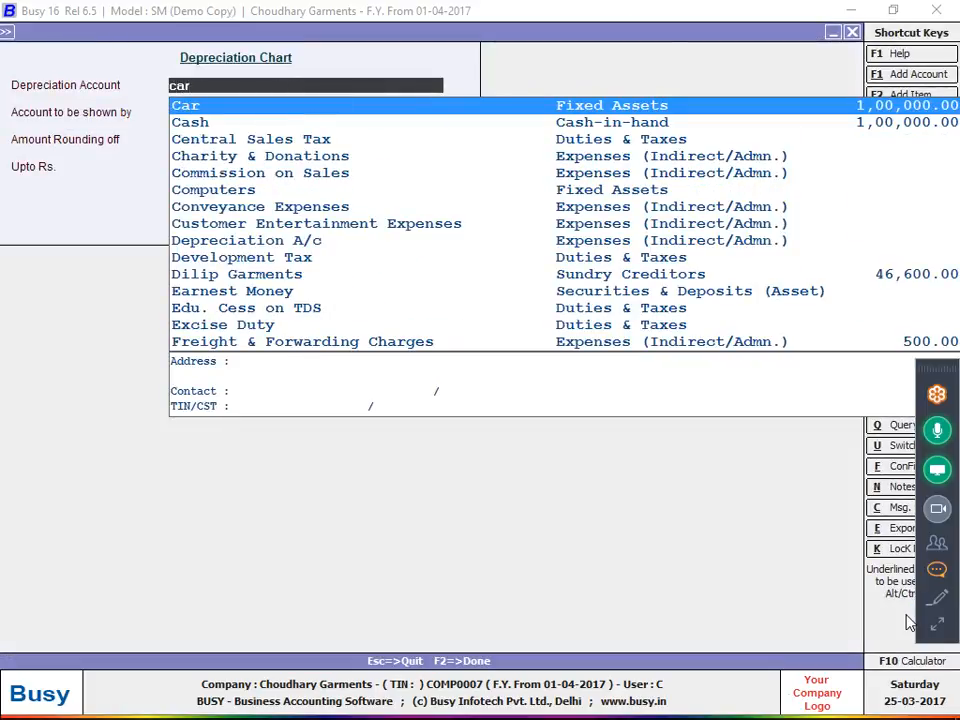
key(Return)
key(Return)
key(Return)
key(Return)
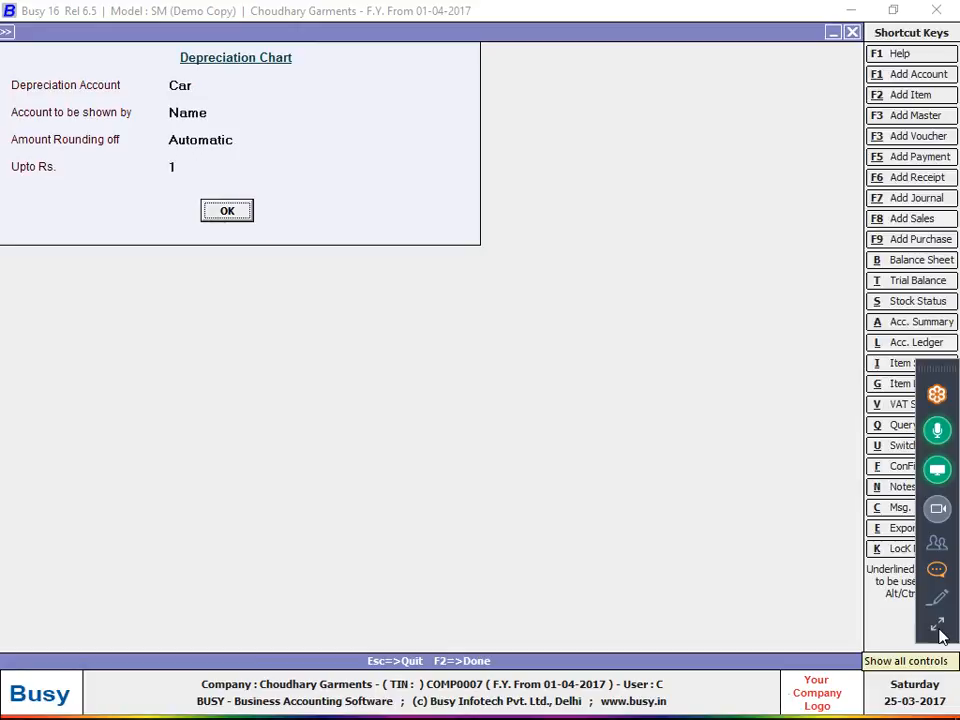
key(Return)
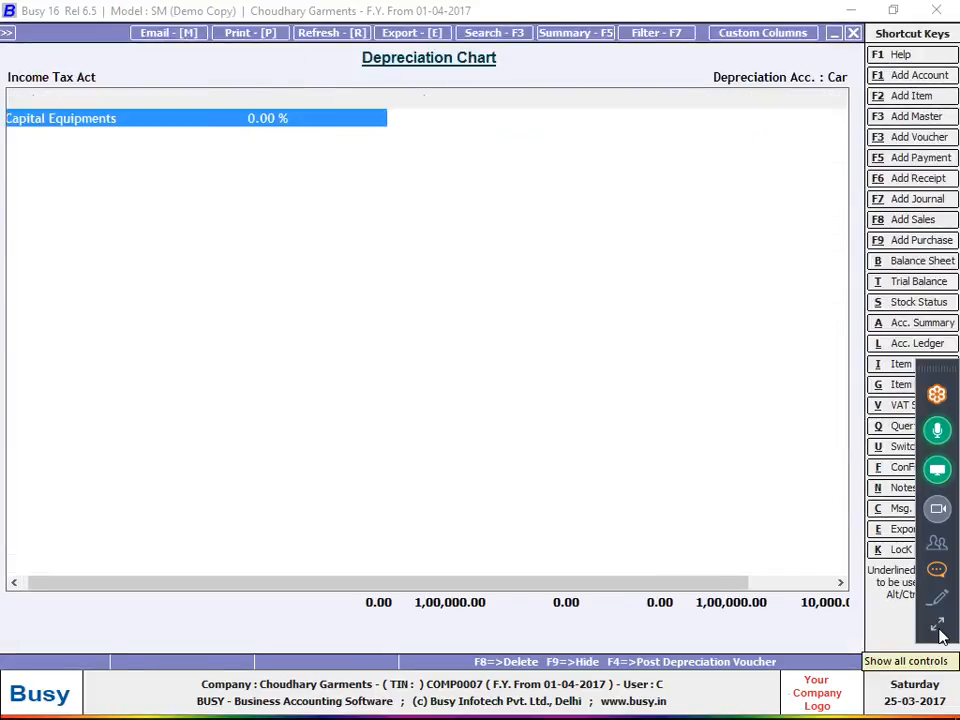
key(Down)
key(Down)
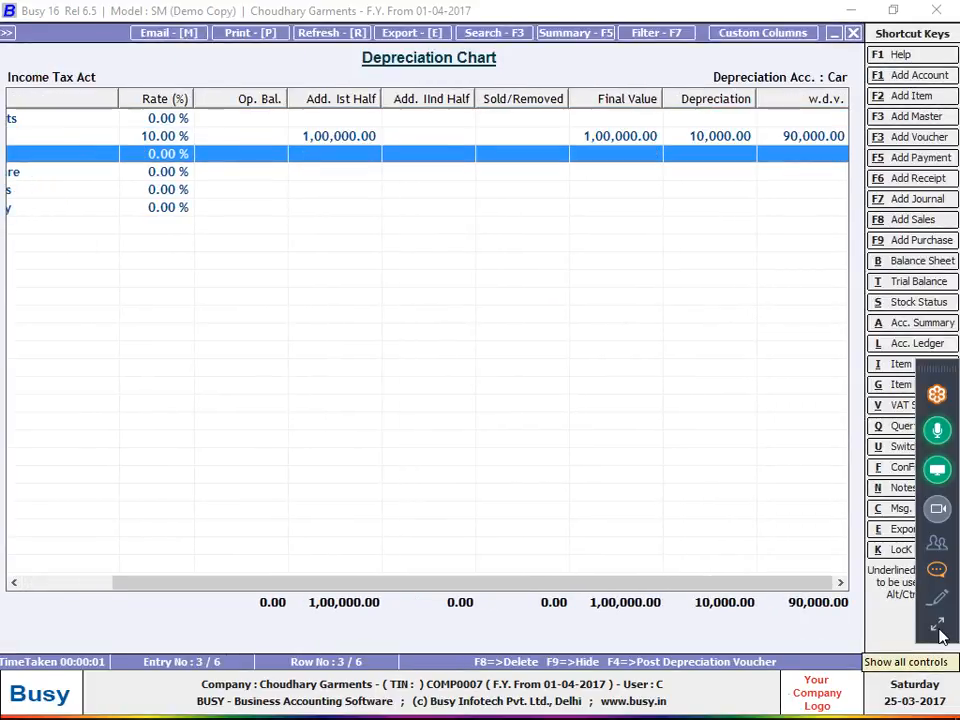
key(Up)
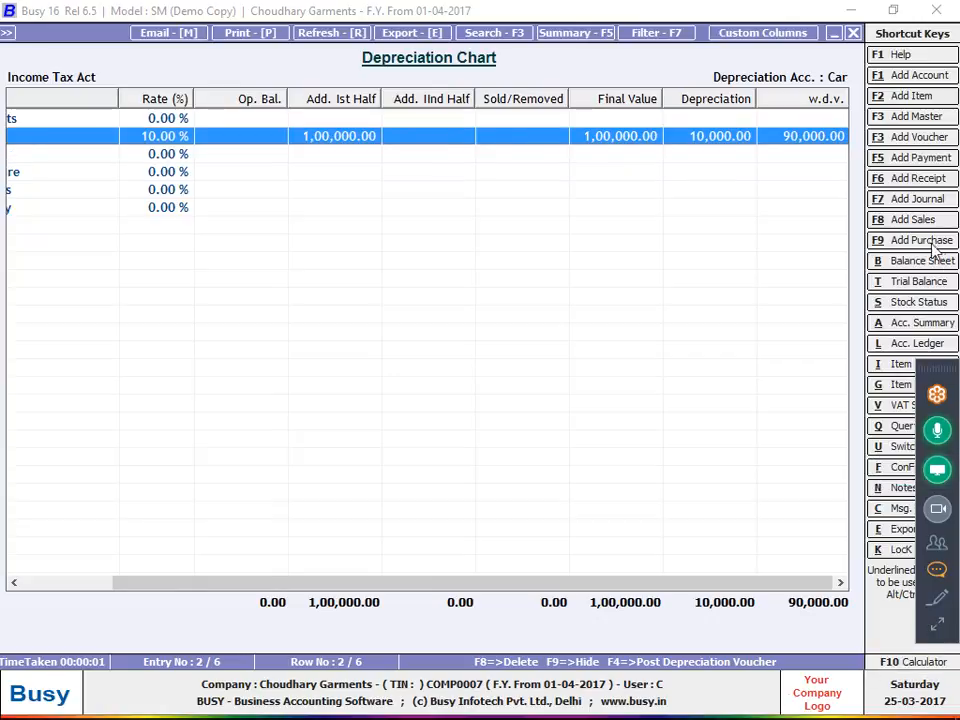
View the Car account ledger from 01-04-2017 to 25-04-2017, and close the open reports
click(880, 343)
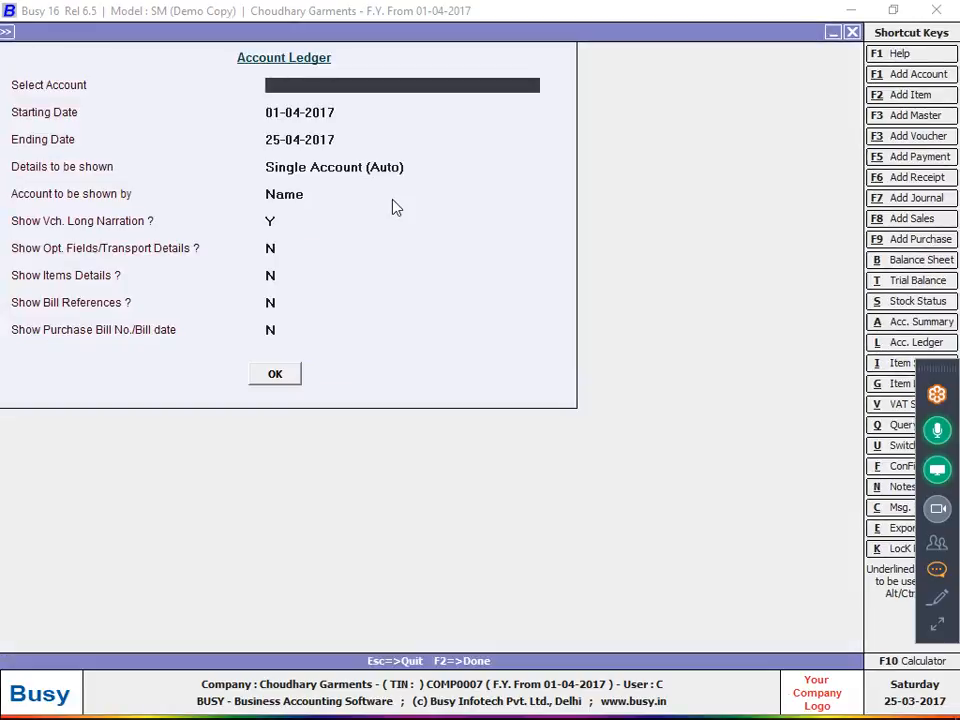
text(car)
key(Return)
key(Up)
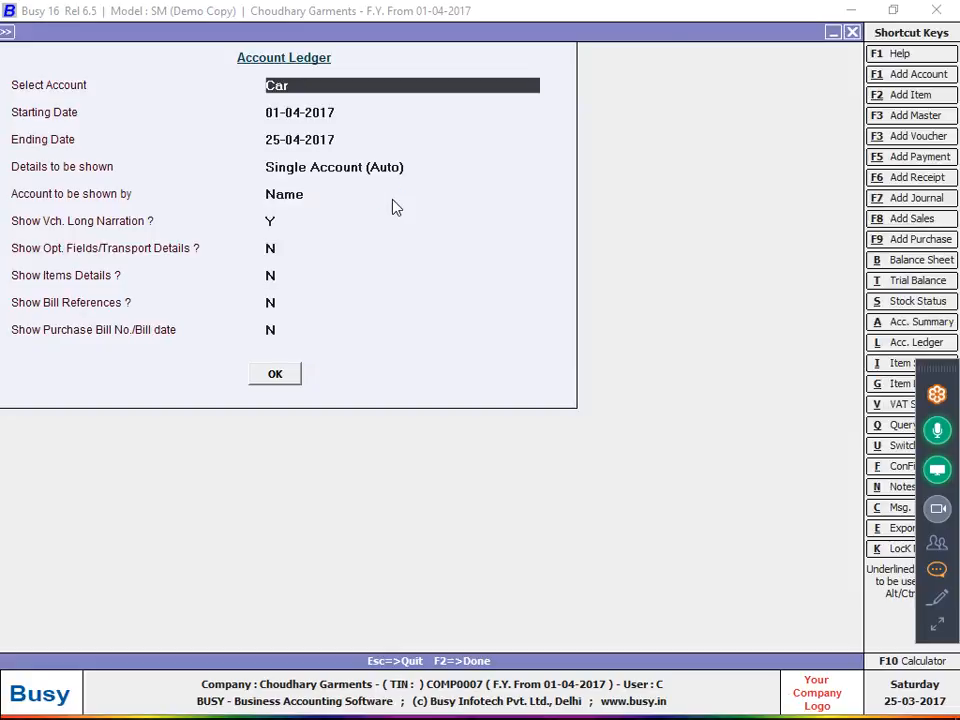
key(F2)
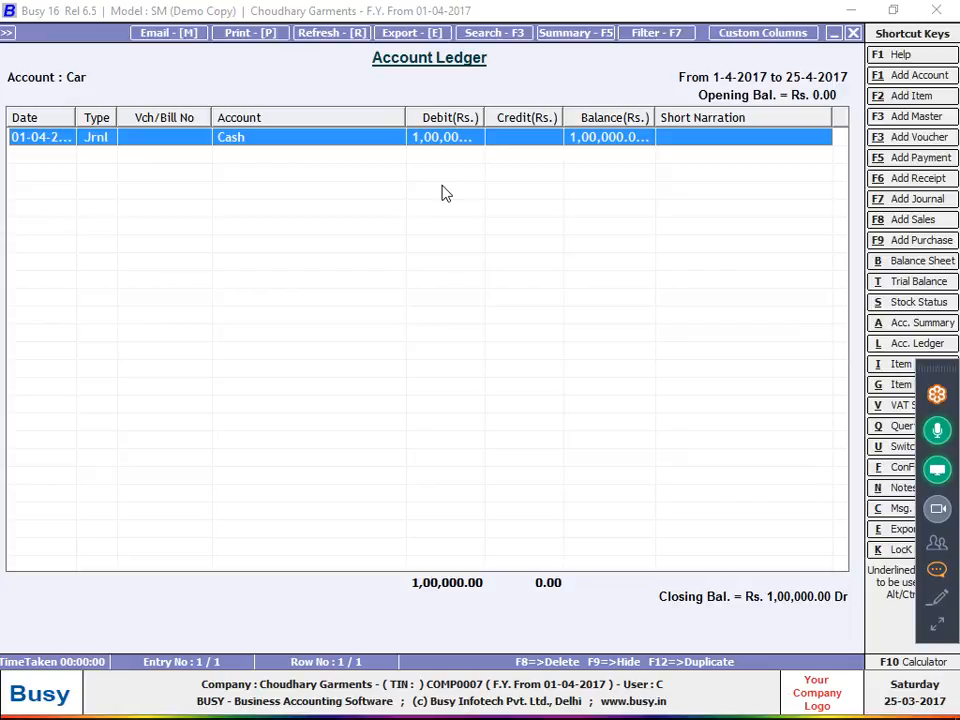
key(Escape)
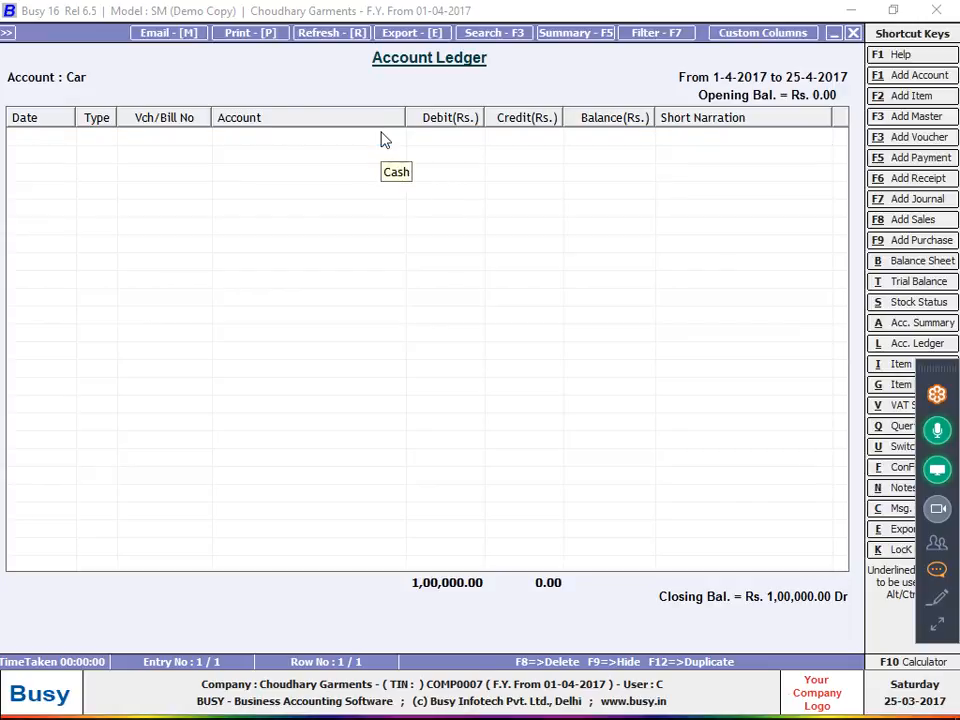
key(Escape)
key(Escape)
key(Escape)
key(Escape)
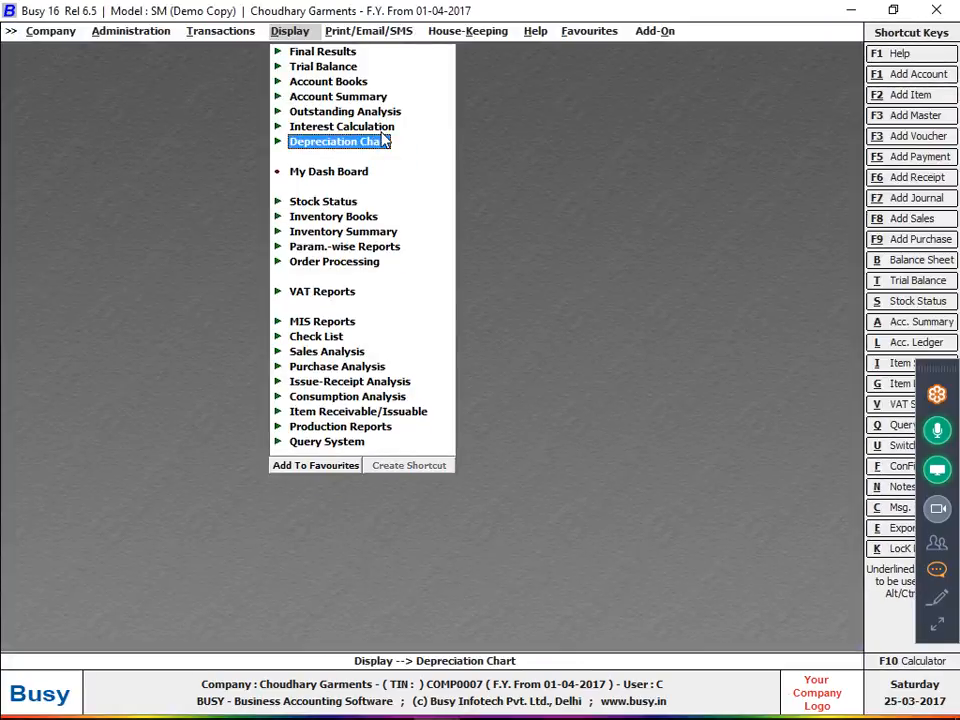
Start a journal voucher in series Main dated 01-04-2017 and debit the Car account with Rs. 10,000 on the first line
key(Left)
key(Return)
key(Return)
key(Return)
key(Return)
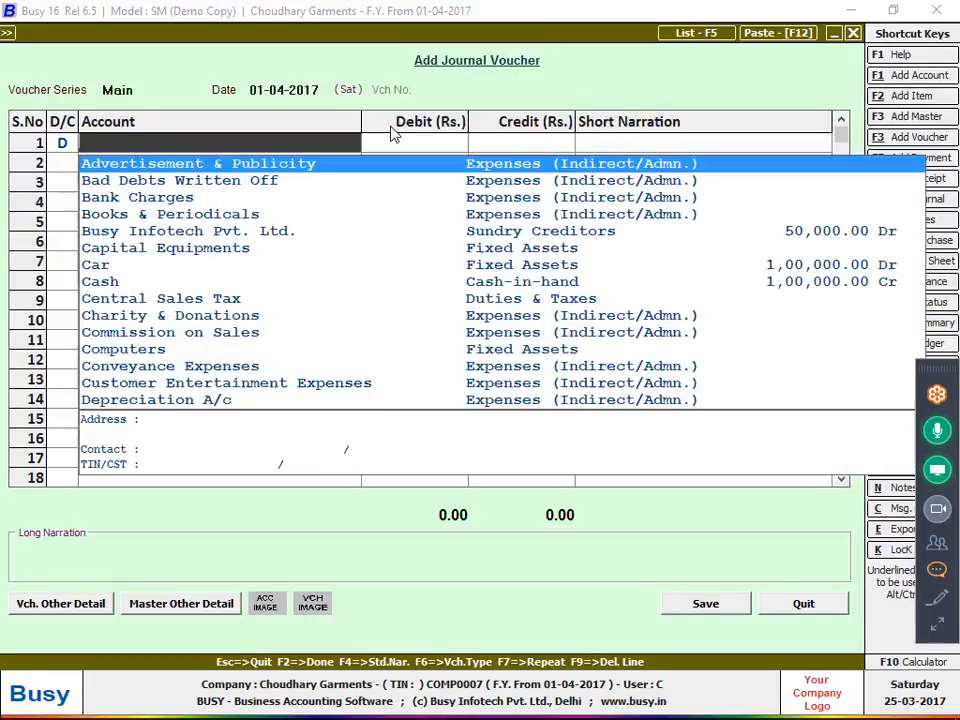
text(car)
key(Return)
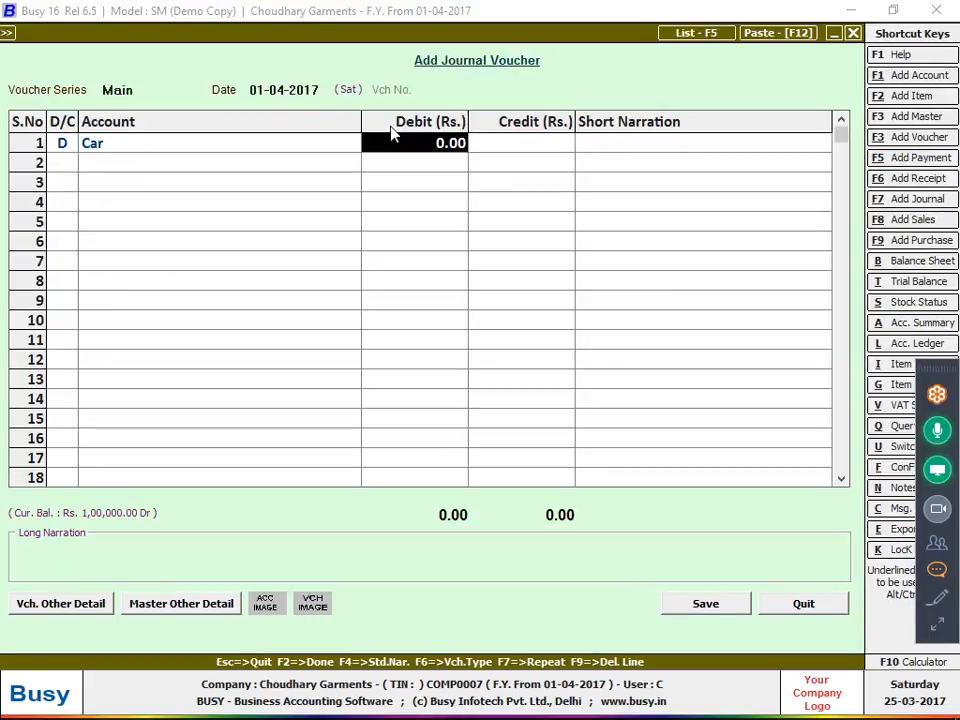
text(10000)
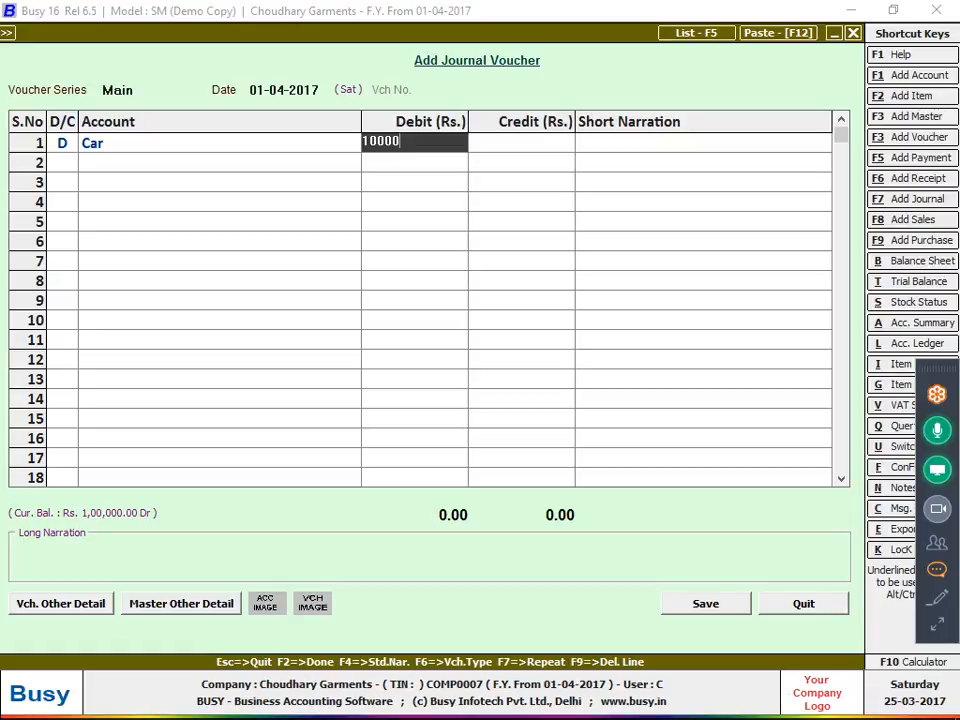
key(Return)
key(Return)
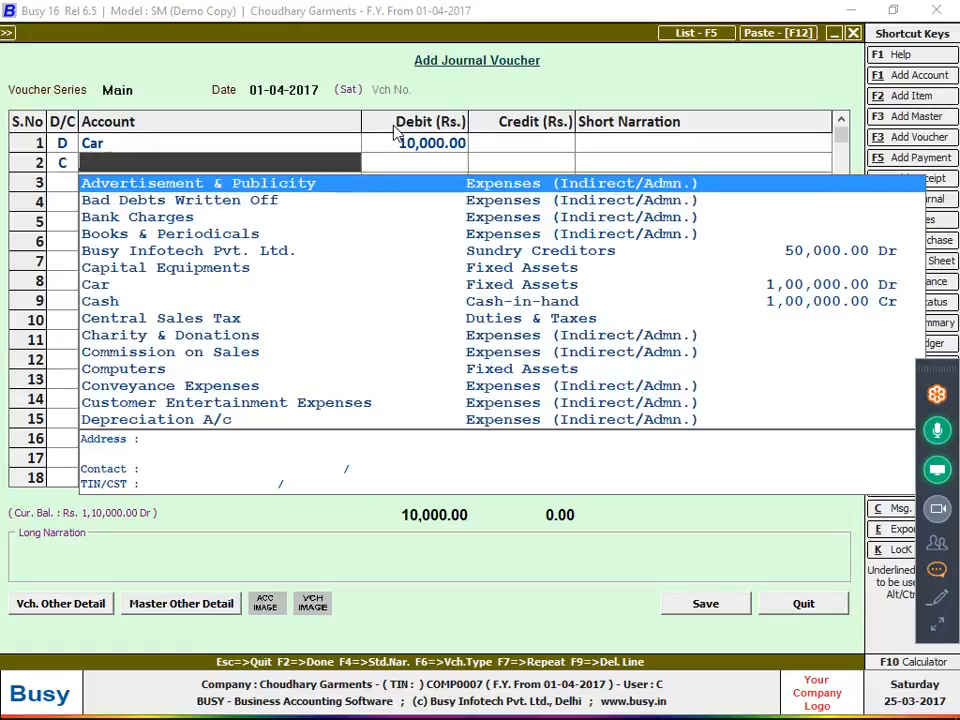
Change the account on the first debit line to Depreciation A/c and accept the line with its existing amount
key(Escape)
key(Escape)
key(Return)
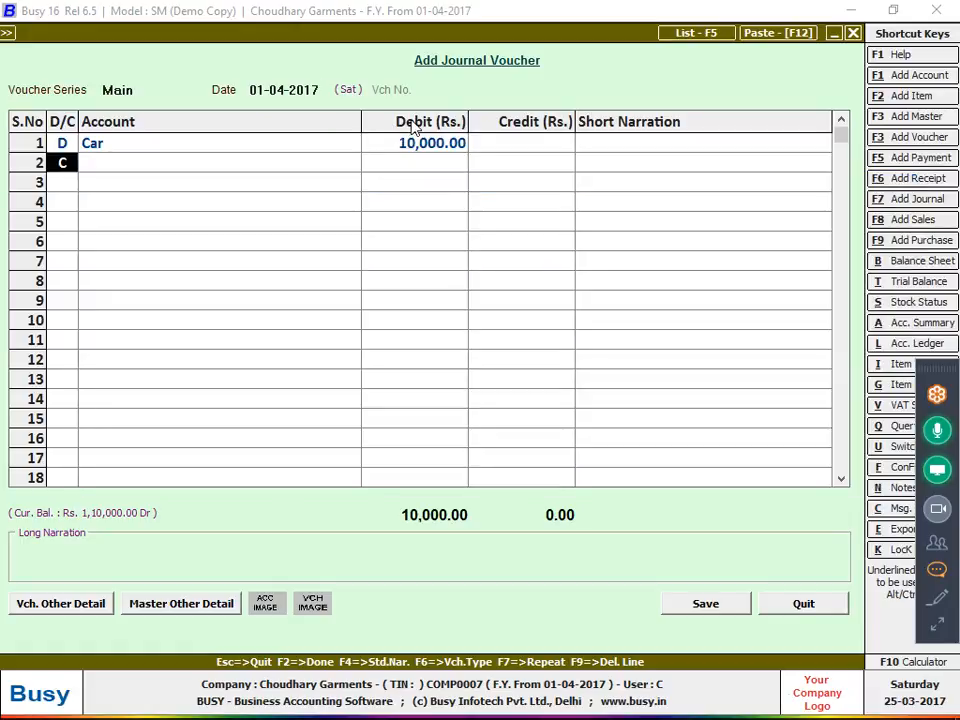
key(Return)
key(Up)
text(de)
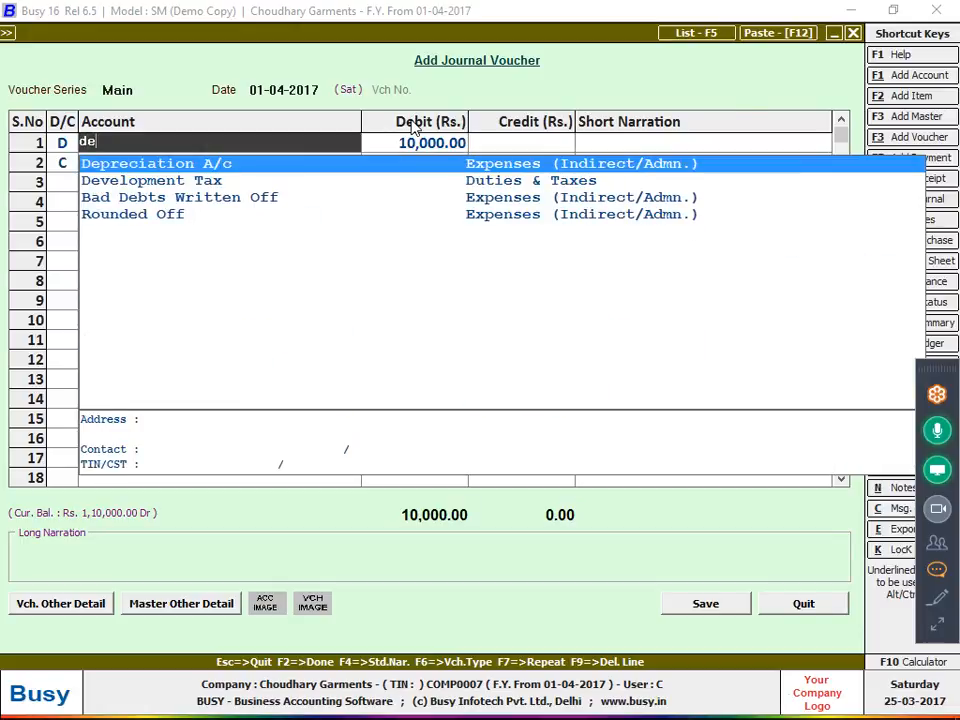
key(Return)
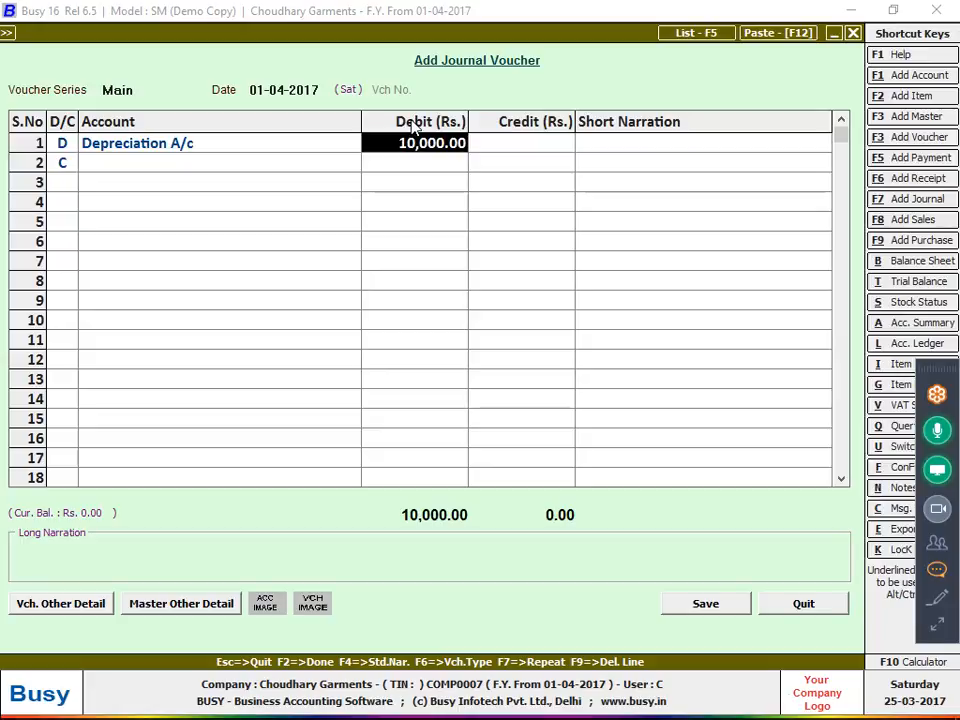
key(Return)
key(Return)
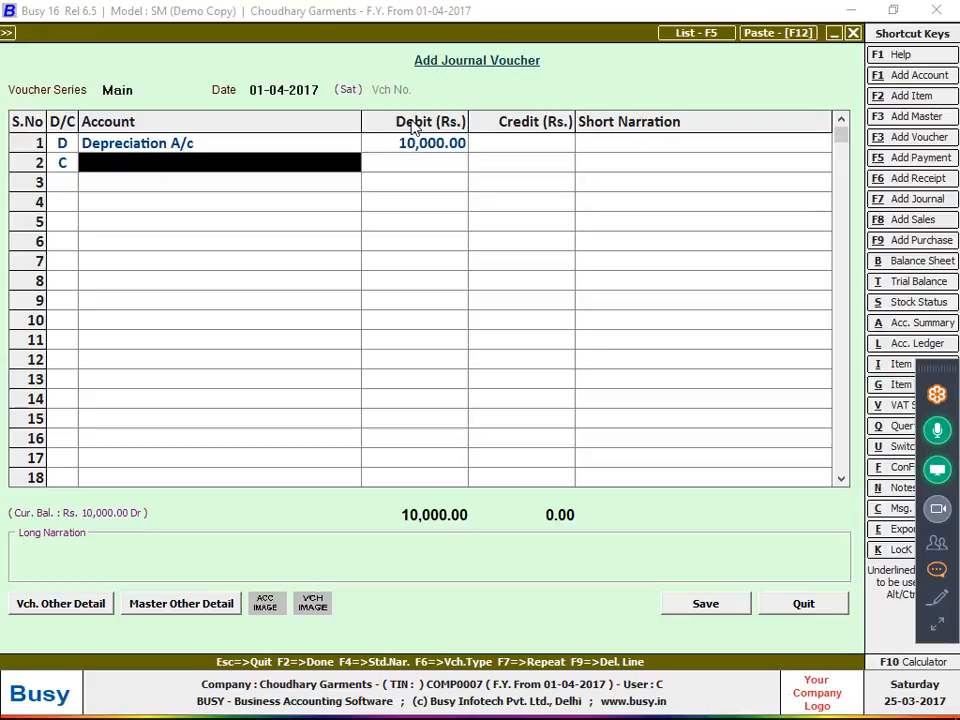
Credit the Car account with Rs. 10,000 on the second line and save the depreciation voucher
text(car)
key(Return)
key(Return)
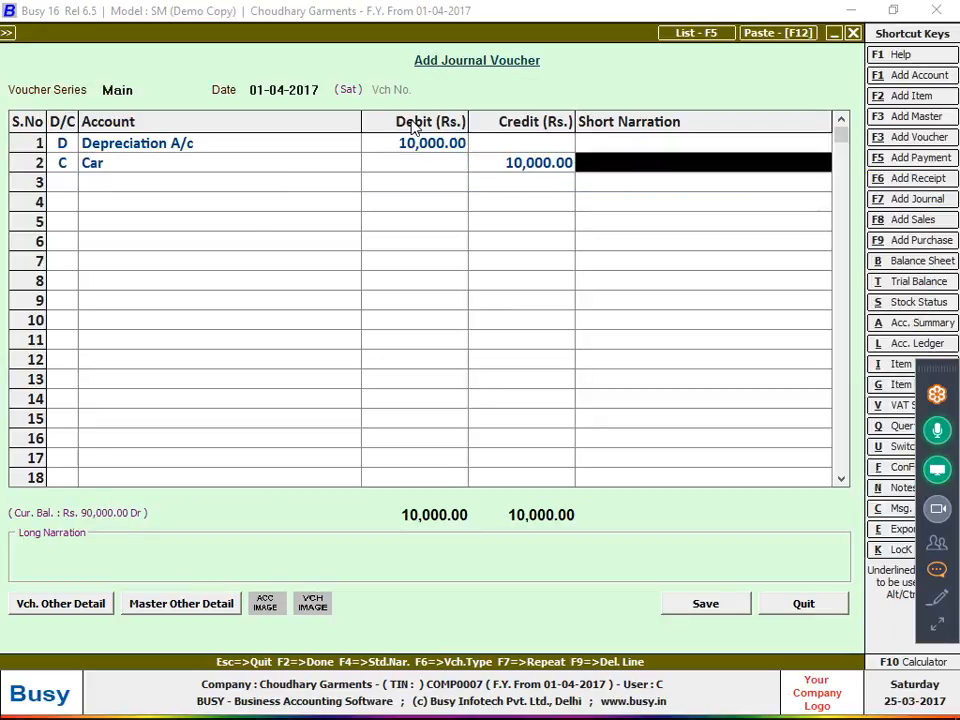
key(Return)
key(Return)
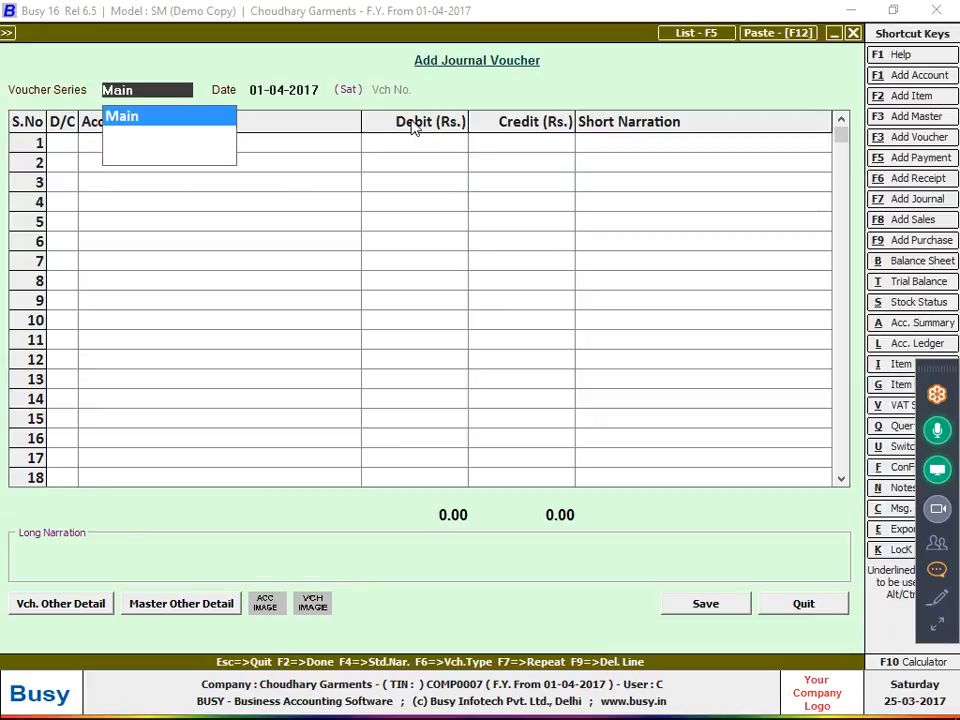
Display the Car account ledger from 01-04-2017 to 25-04-2017 to check the depreciation posting
key(alt+l)
text(car)
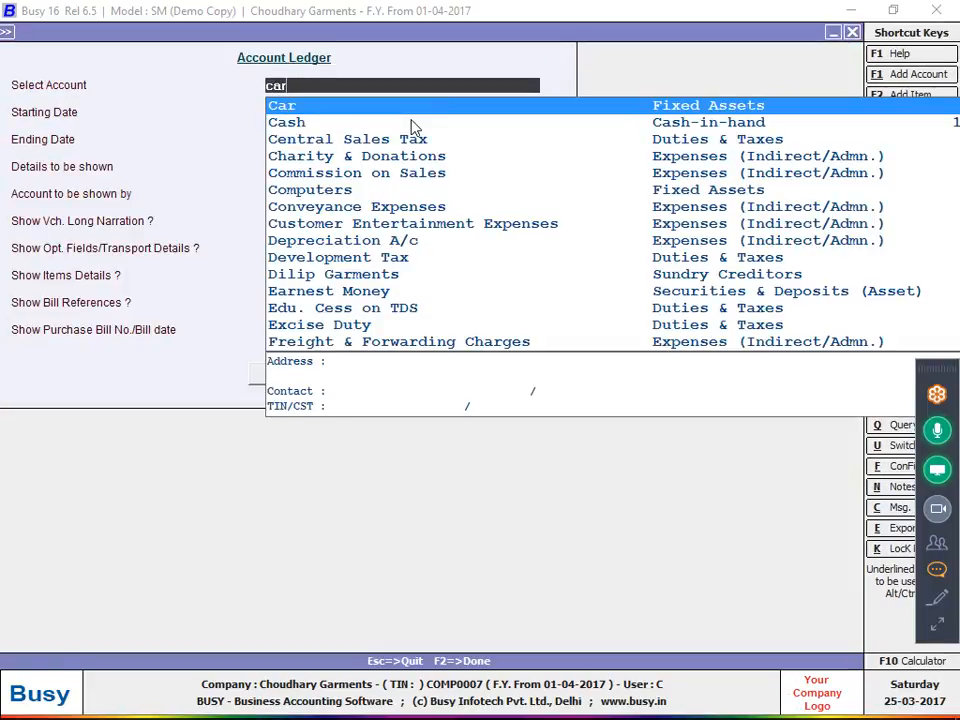
key(Return)
key(F2)
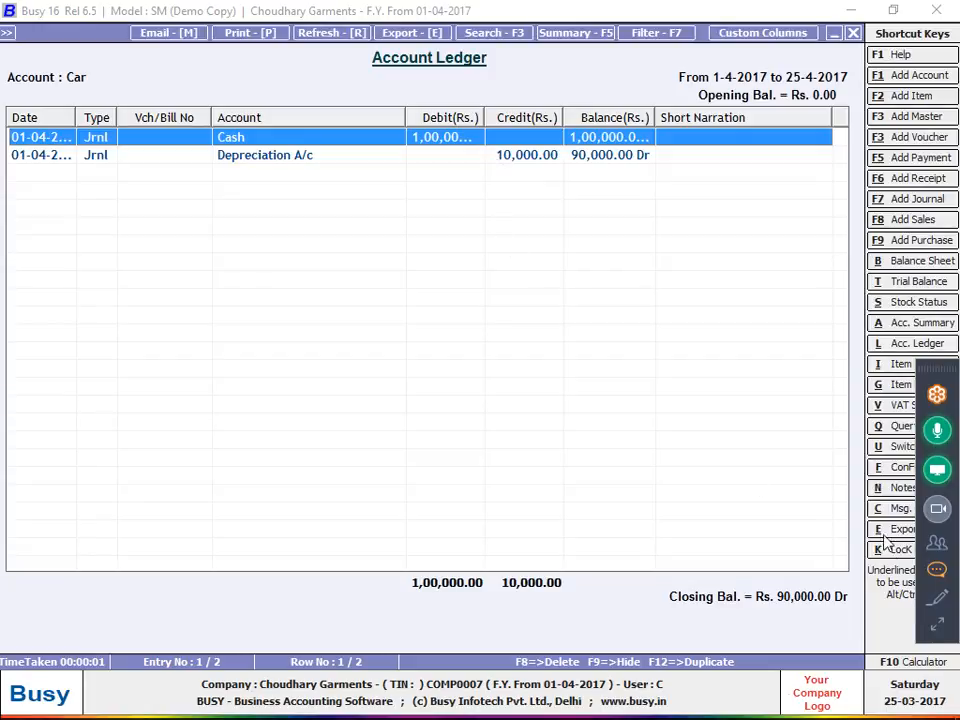
click(939, 630)
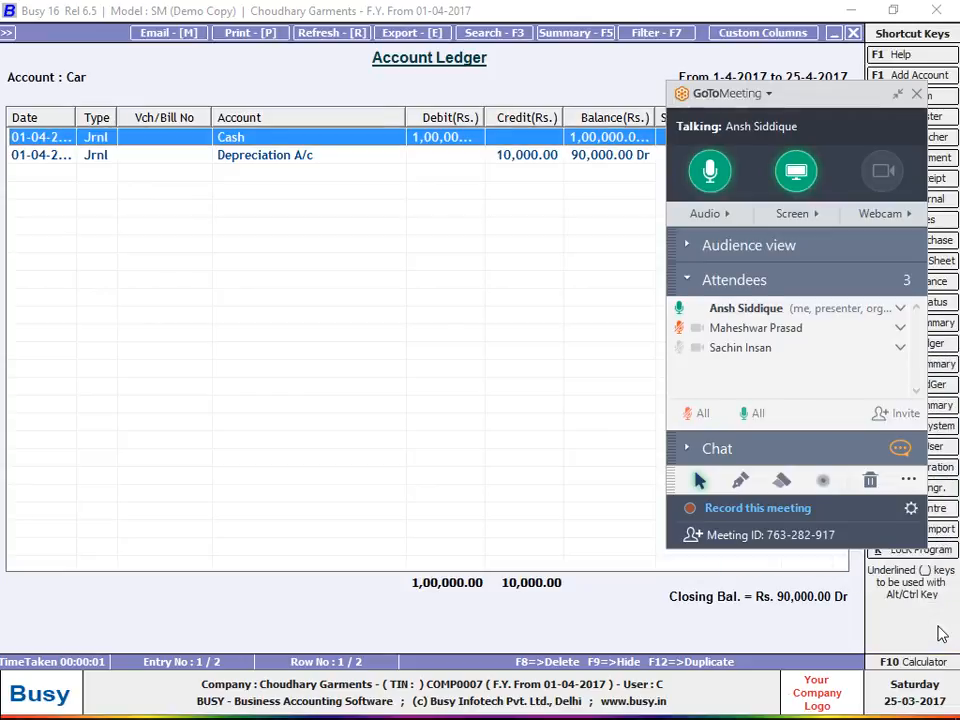
click(898, 95)
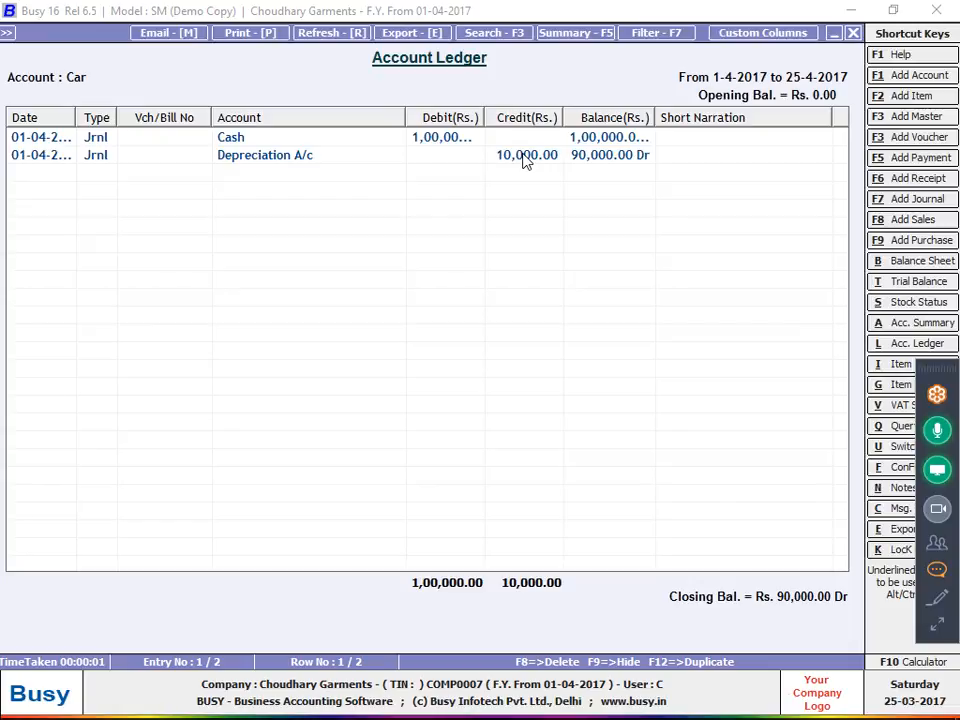
Close the Car ledger and quit the empty journal voucher
click(526, 161)
key(Escape)
key(Escape)
key(Escape)
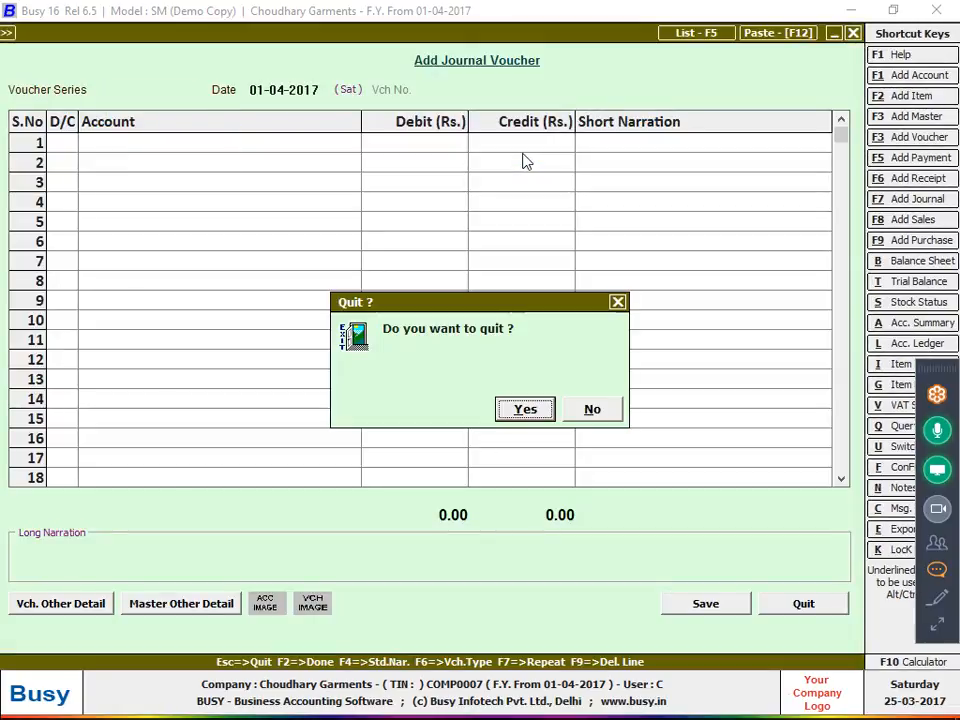
key(Return)
Start another journal voucher in series Main dated 01-04-2017 and debit the Salary account with Rs. 10,000 on the first line
key(Return)
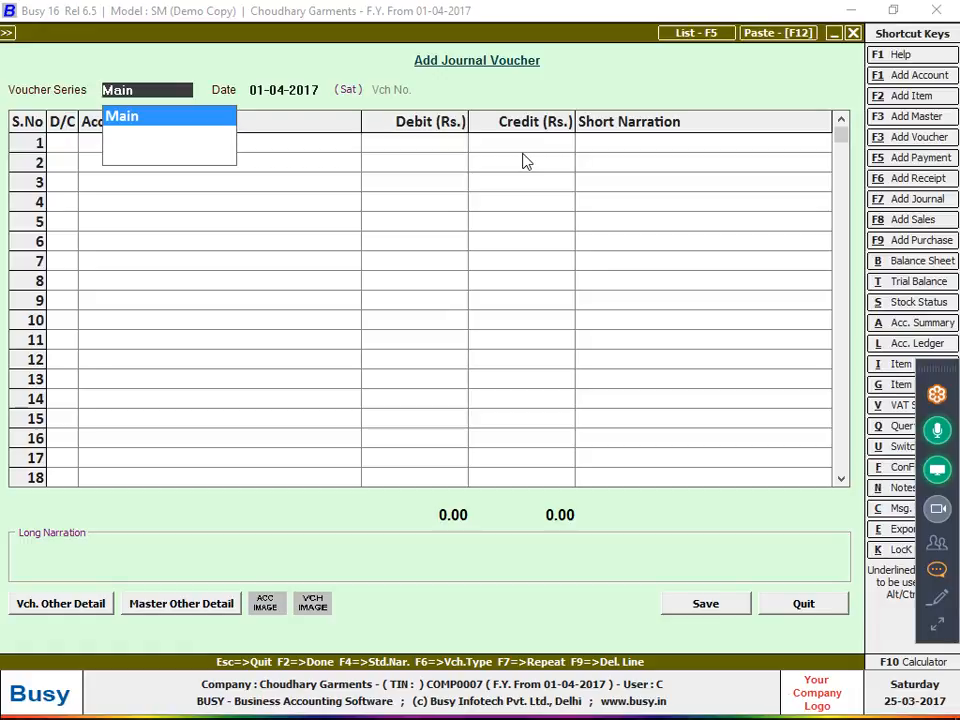
key(Return)
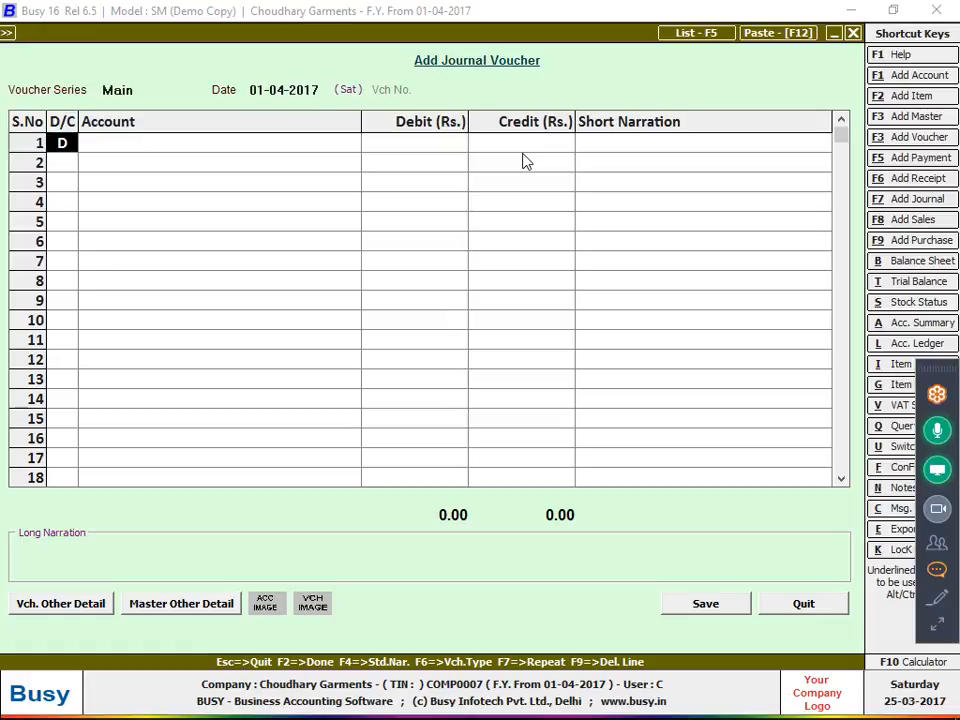
key(Return)
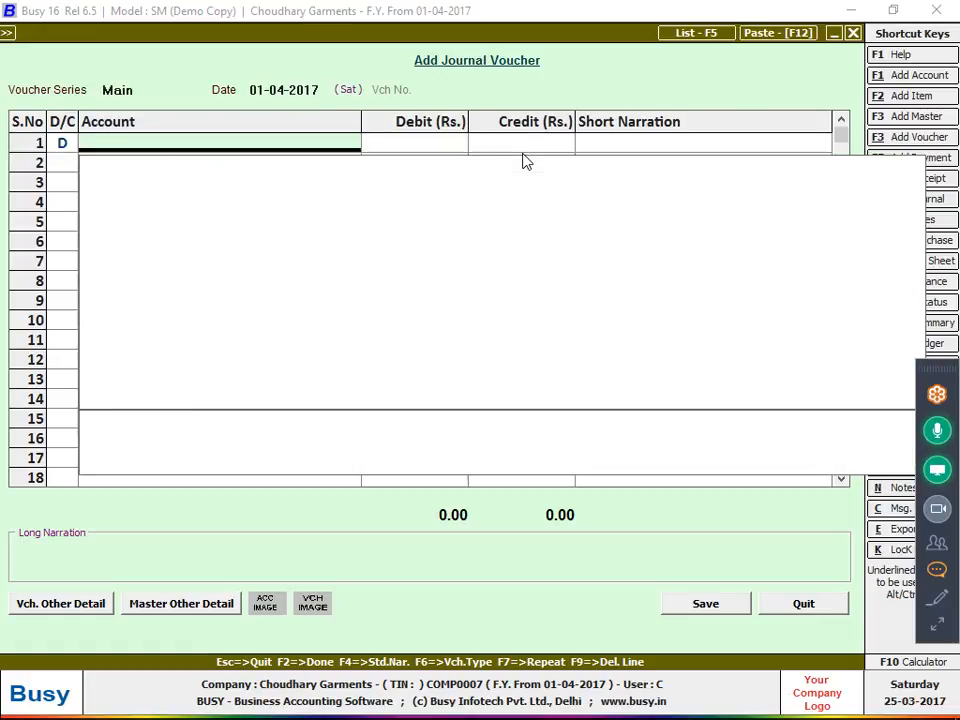
text(Sala)
key(Return)
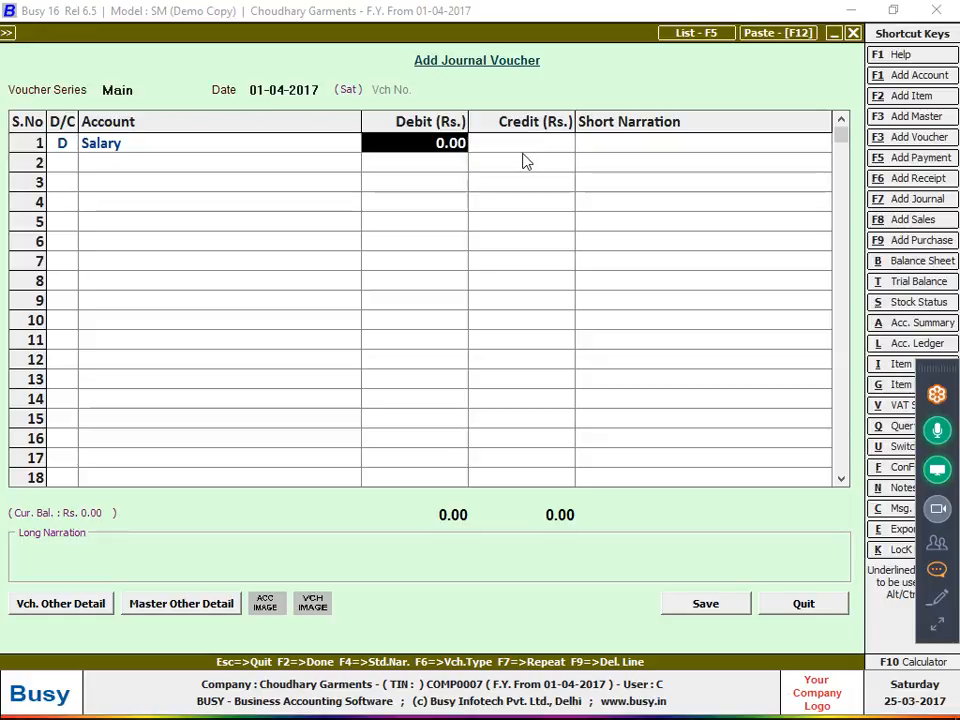
text(10,000)
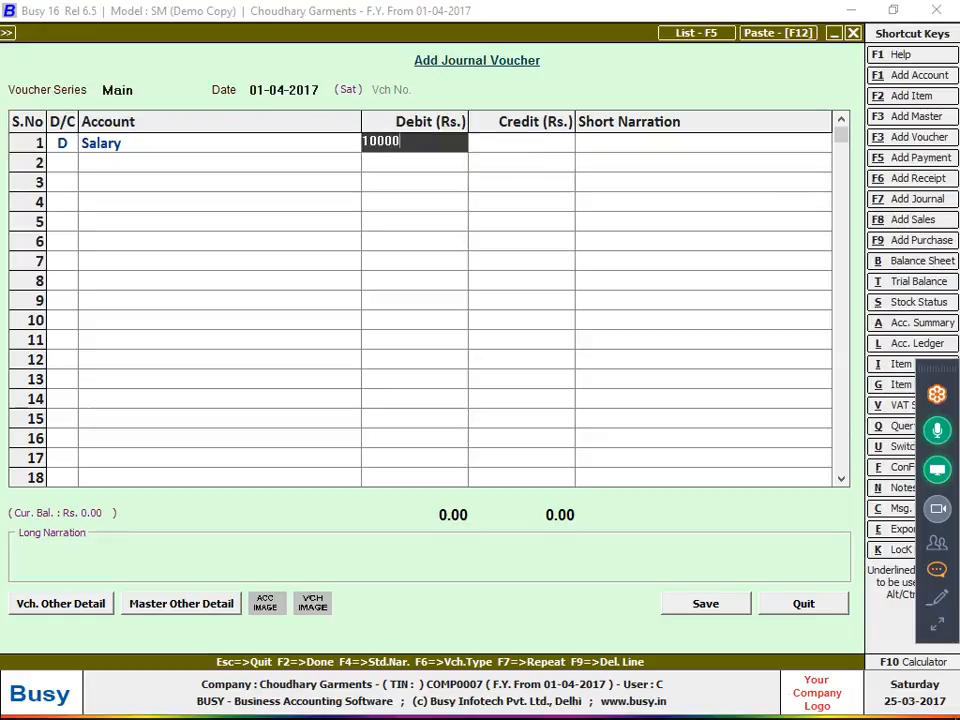
key(Return)
key(Return)
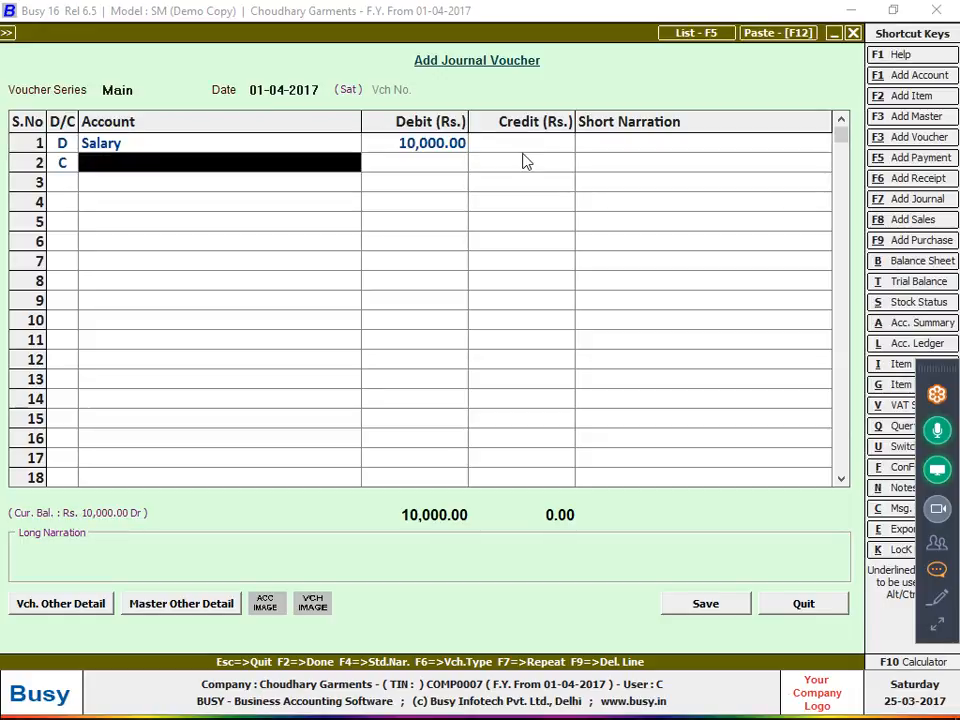
Add a new account master named Salary O/S for the second line of the salary voucher
key(F3)
text(sakar)
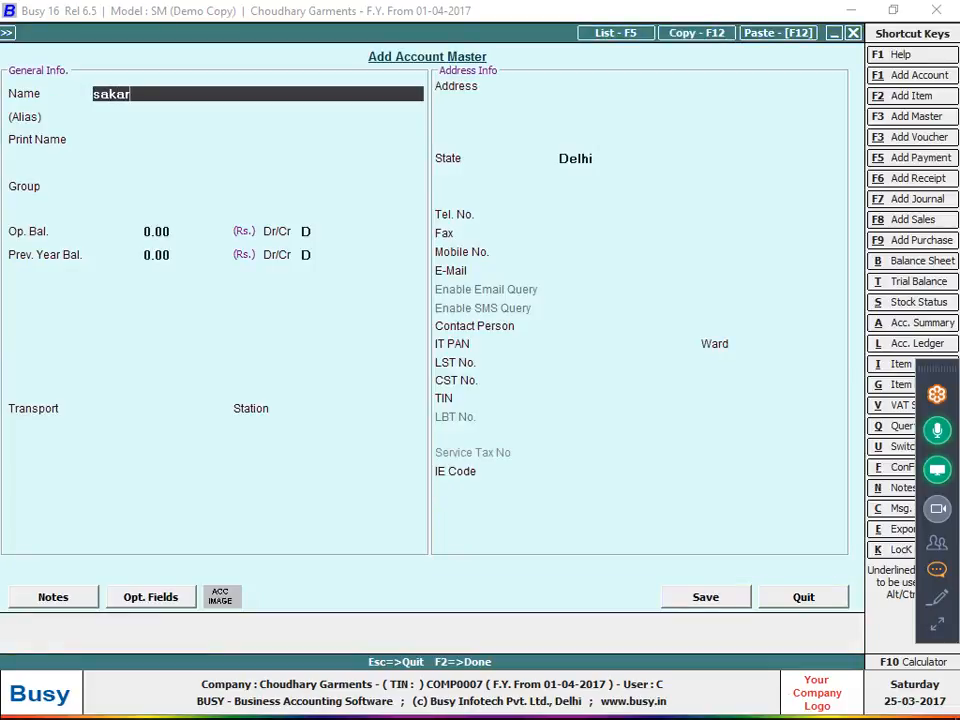
key(BackSpace)
key(BackSpace)
key(BackSpace)
text(lary out)
key(BackSpace)
key(BackSpace)
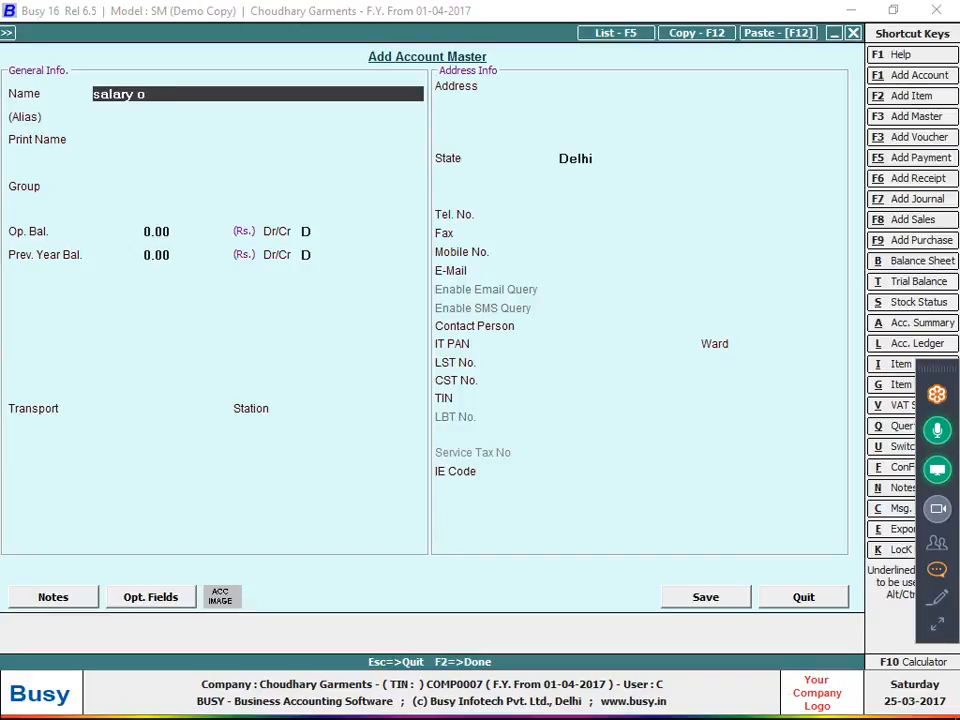
text(/S)
key(Return)
key(Return)
key(Return)
Assign the Salary O/S account to the Current Liabilities group and save the account
text(CU)
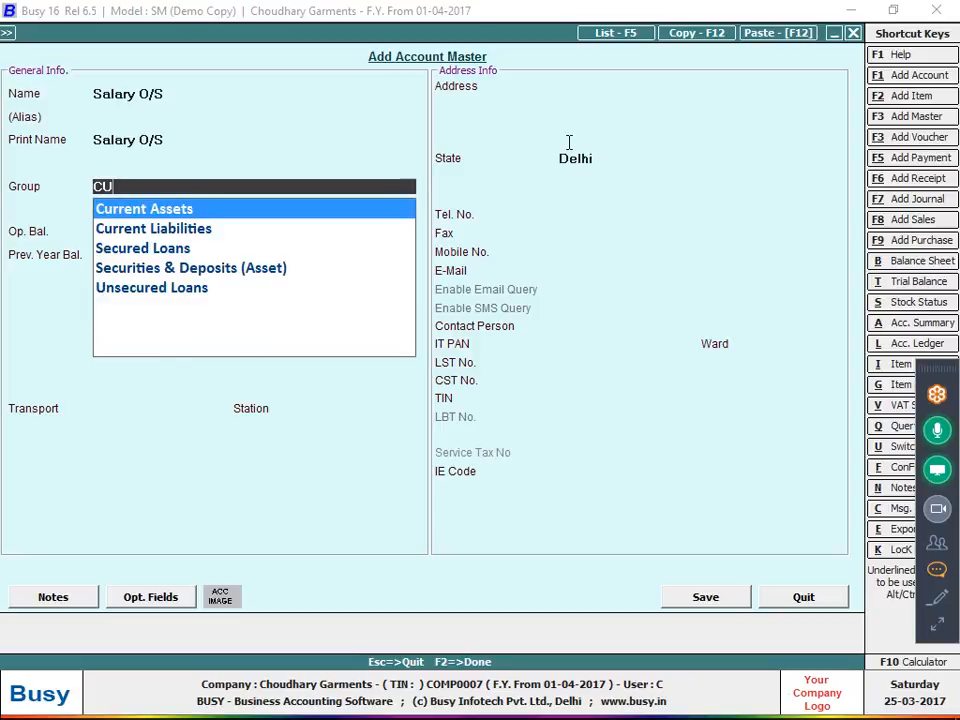
key(Down)
key(Return)
key(Return)
key(Return)
key(Return)
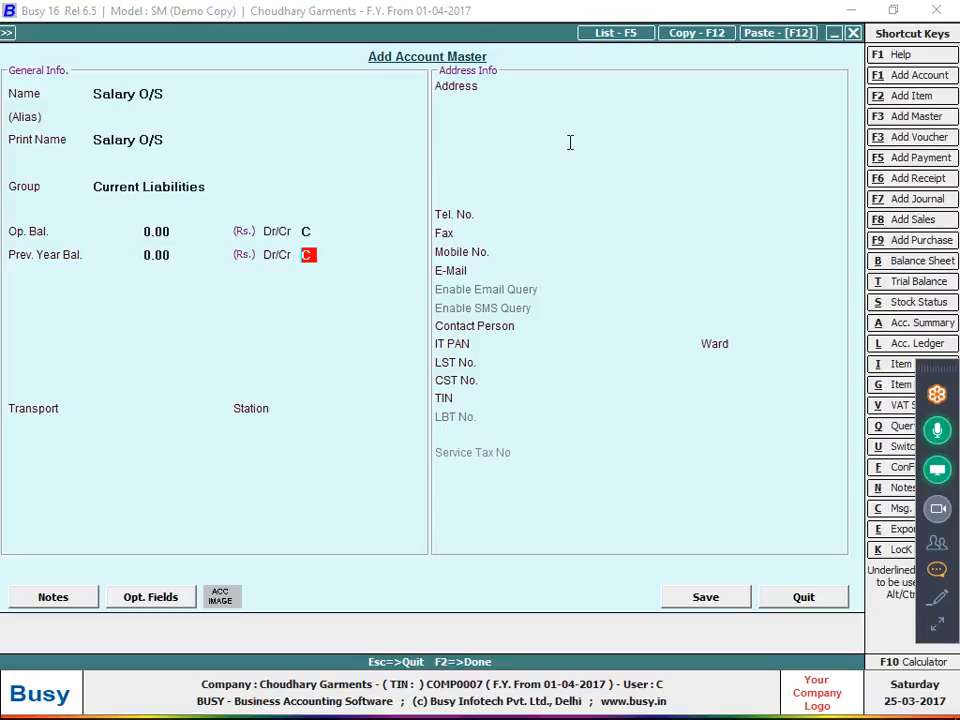
key(Return)
Credit Salary O/S with Rs. 10,000 on the second line and save the salary voucher
key(Return)
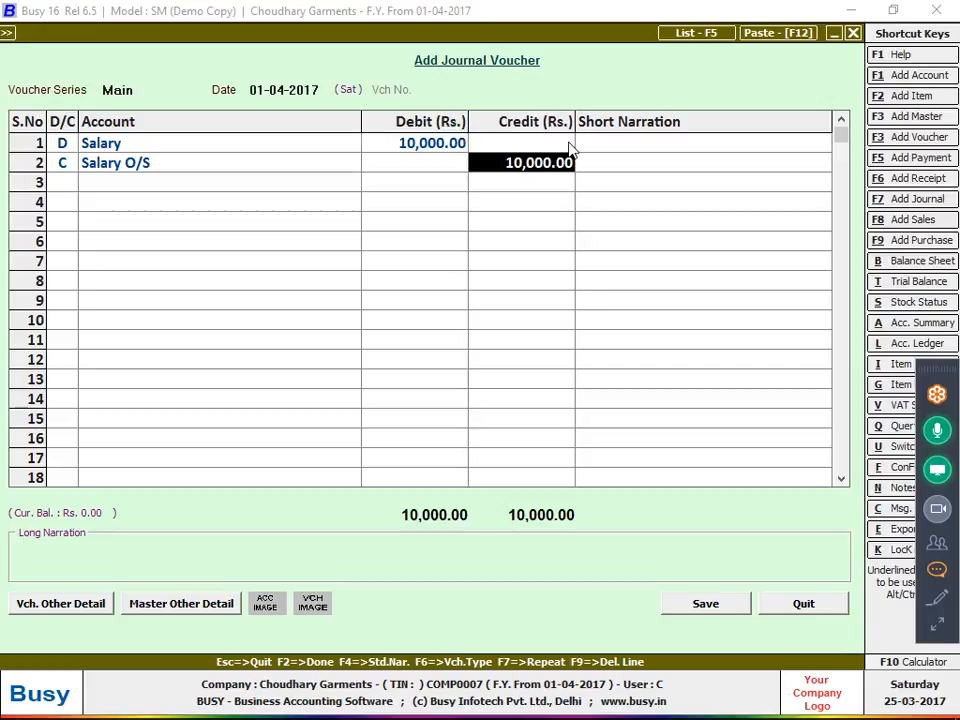
key(Return)
key(Return)
key(Return)
key(Return)
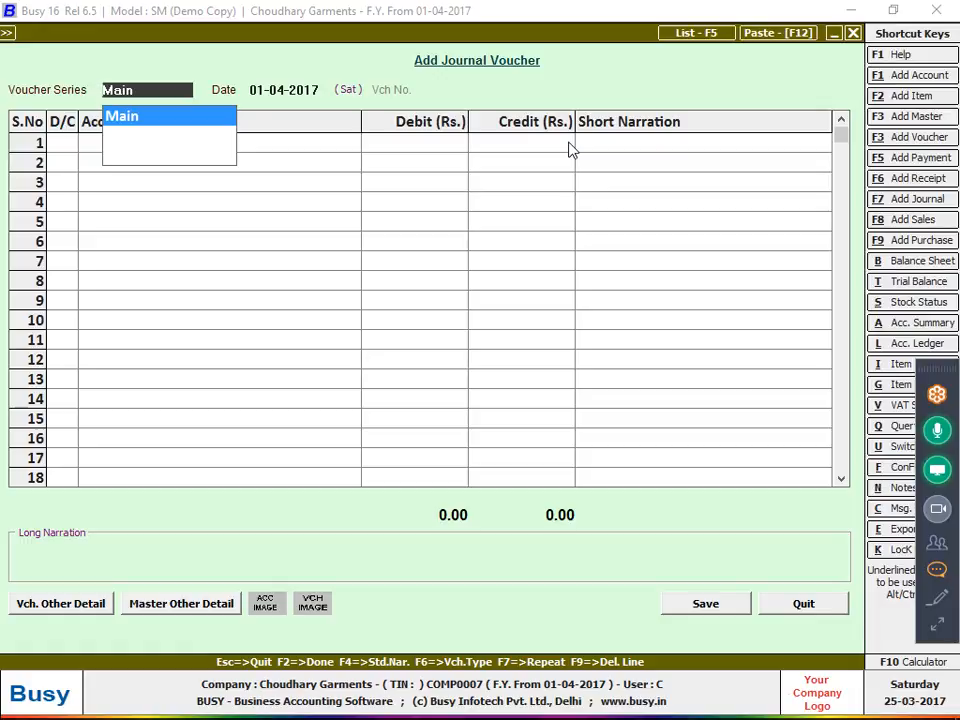
Start a journal voucher in series Main dated 01-04-2017 and debit the VAT account with Rs. 10,000 on the first line
key(Return)
key(Return)
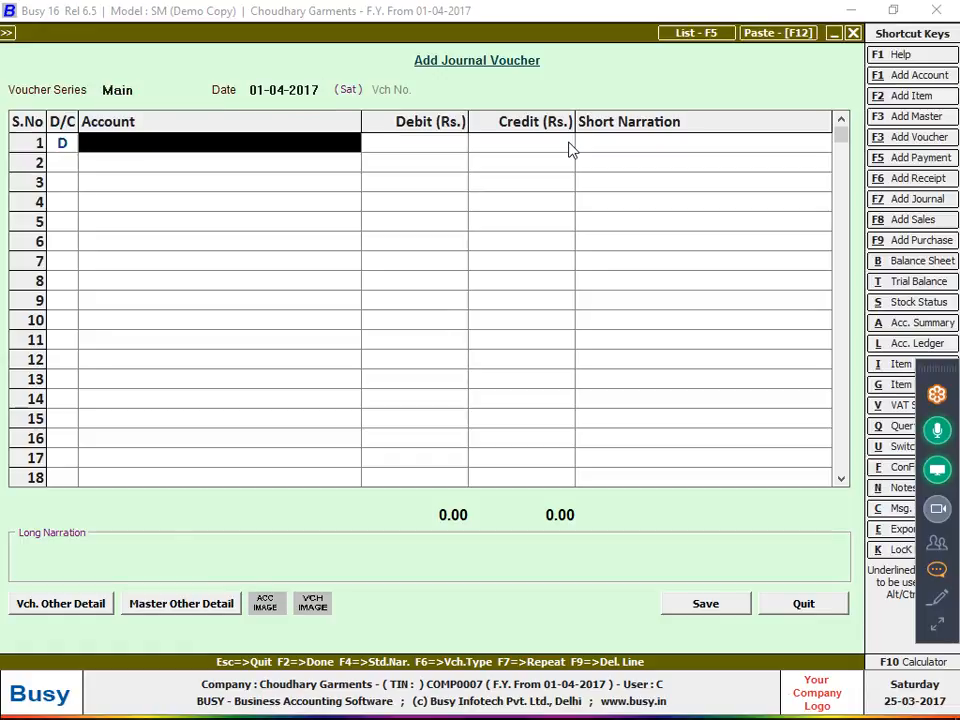
text(VAT)
key(Return)
text(10000)
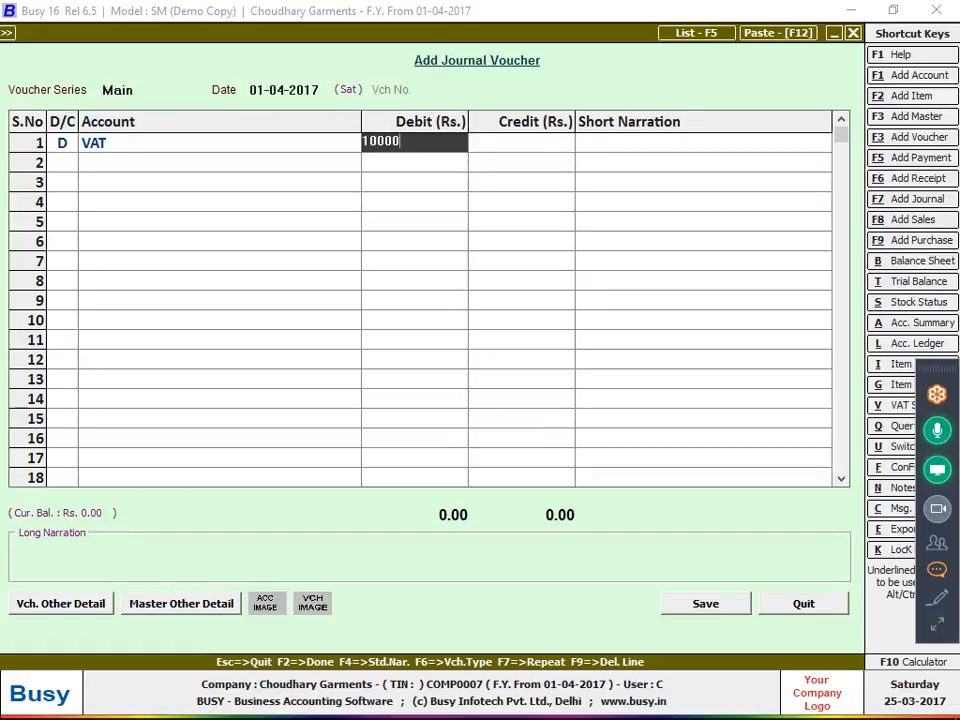
key(Return)
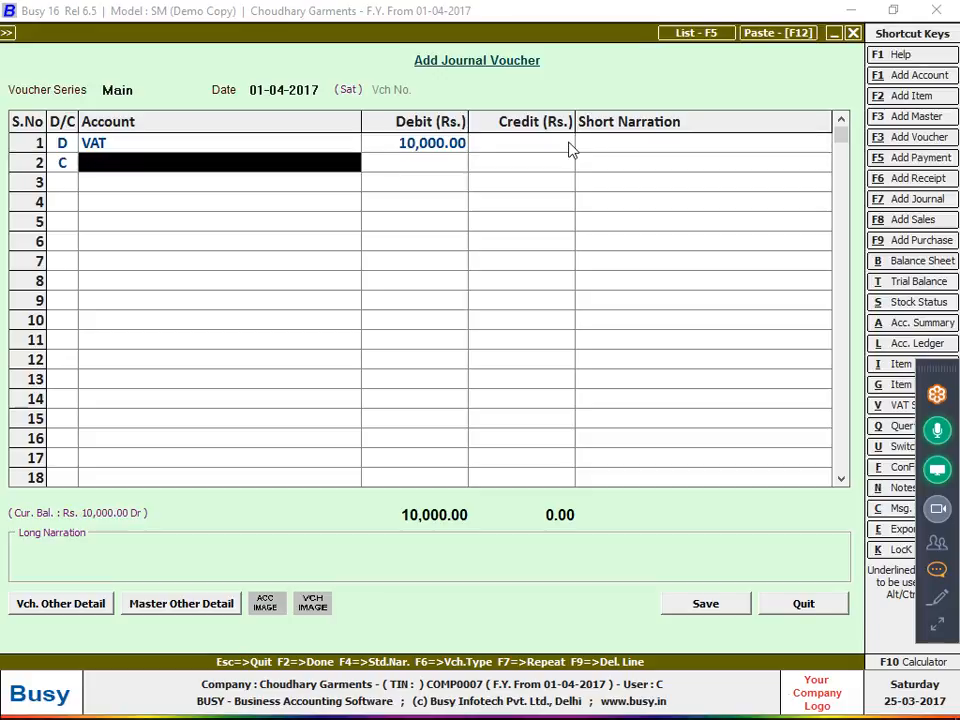
Create an account named VAT 2016-2017 under the Current Liabilities group for the voucher's credit line
key(F3)
text(VATN)
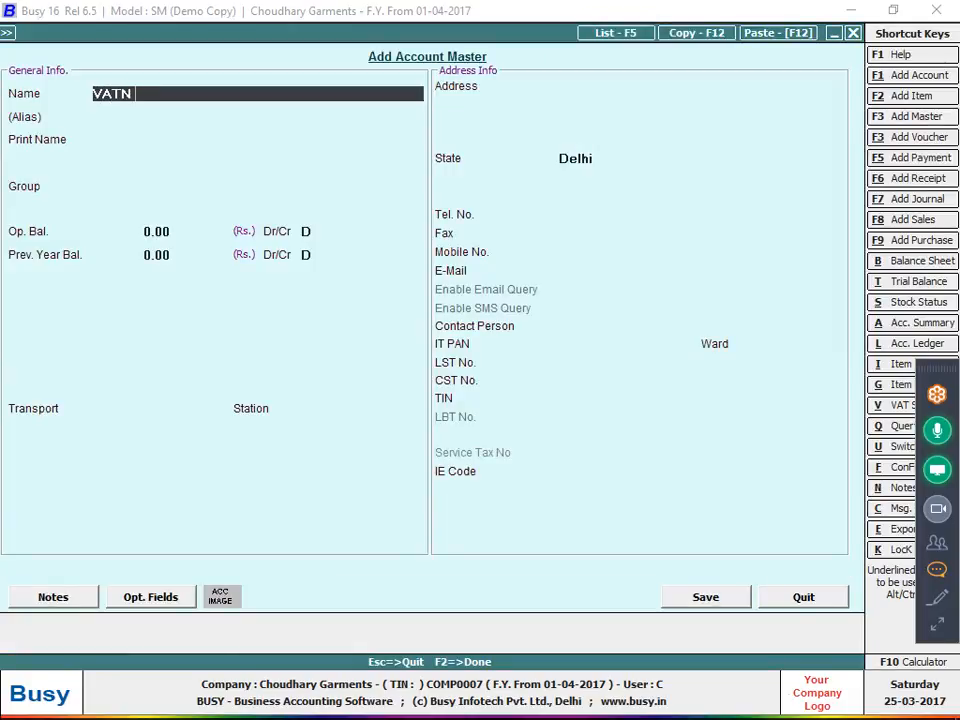
key(BackSpace)
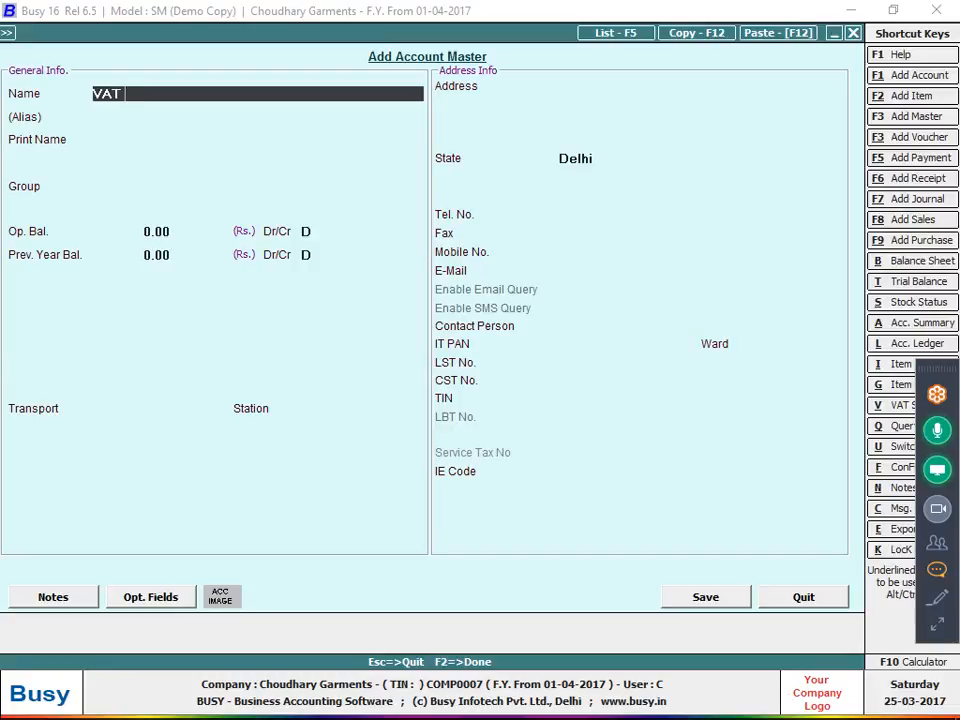
text(2016-2017)
key(Return)
key(Return)
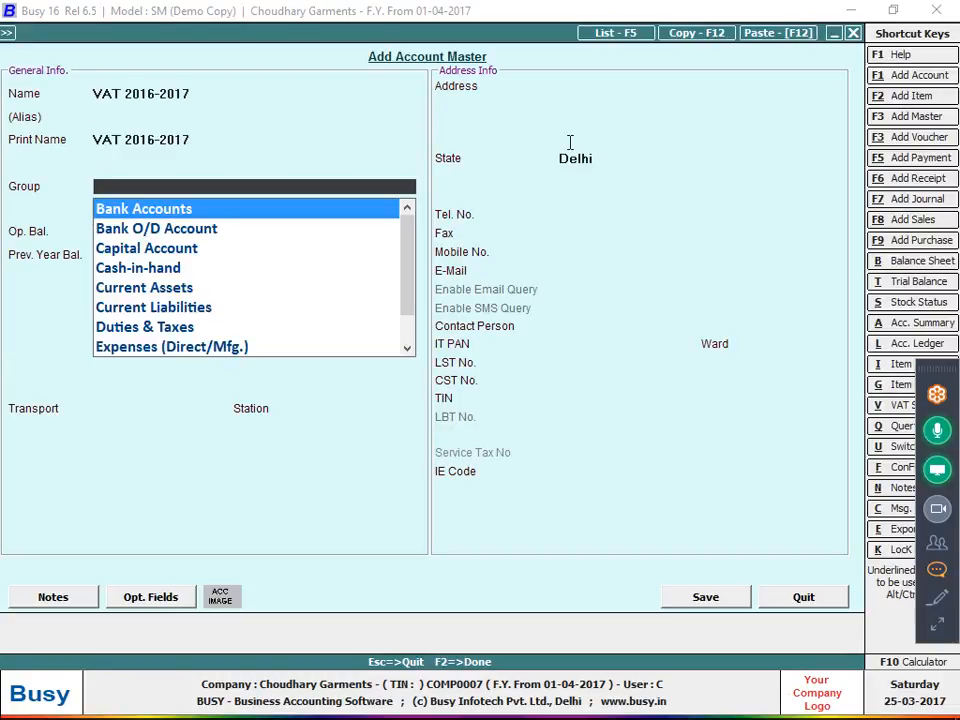
text(CUR)
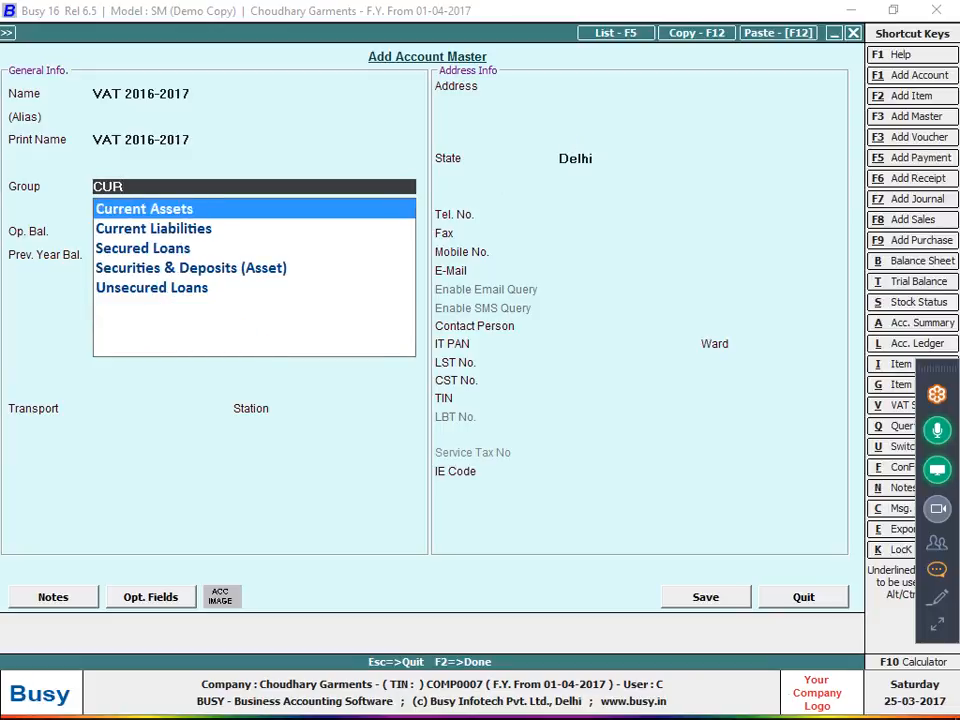
key(Down)
key(Return)
key(F2)
key(Return)
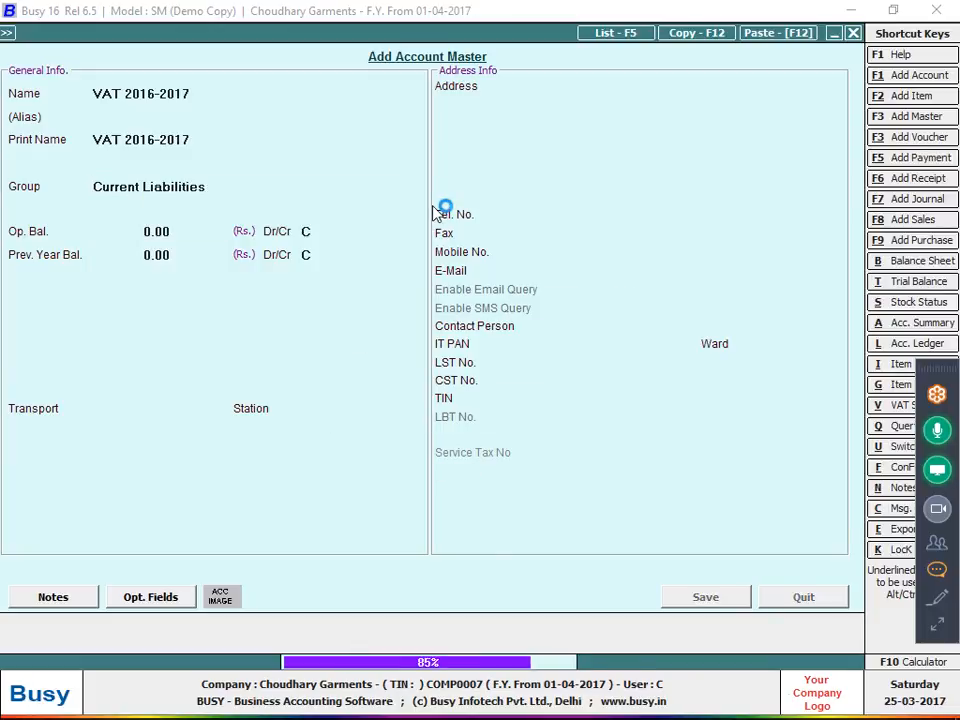
Credit VAT 2016-2017 with Rs. 10,000 and set the VAT adjustment type to Payment
key(Return)
key(Return)
key(Return)
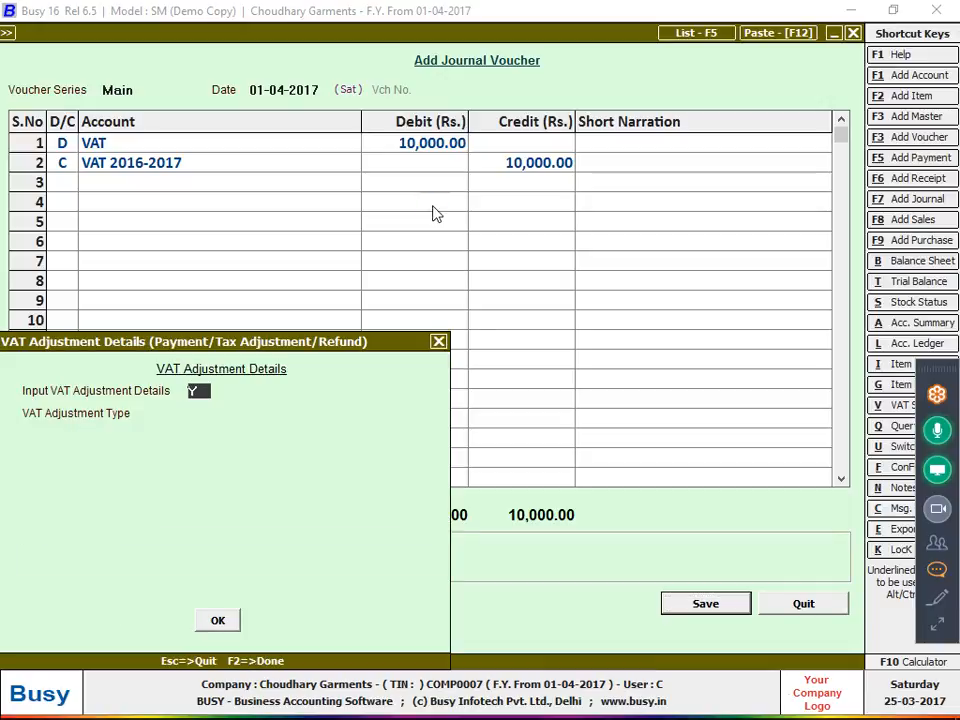
key(Return)
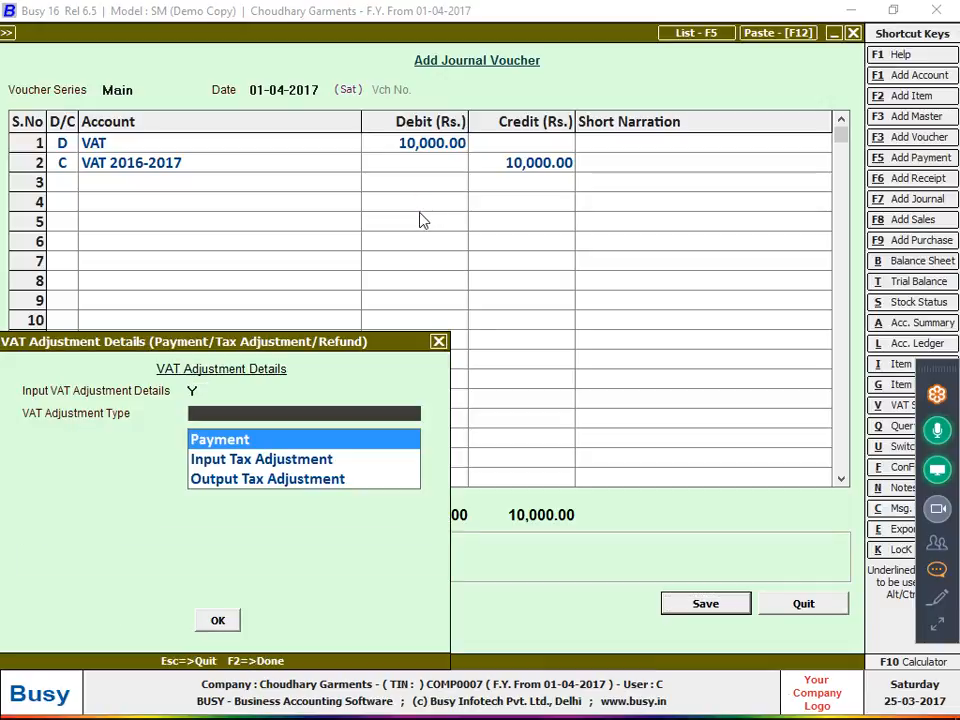
key(Return)
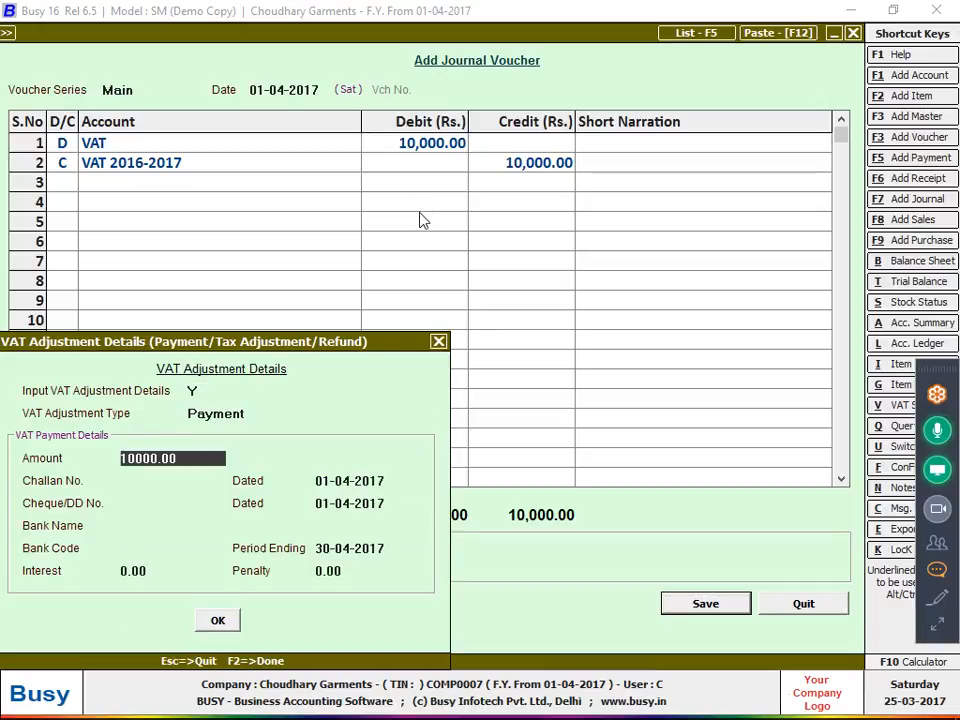
Accept the VAT payment amount of Rs. 10,000 with the default dates and blank challan and bank details, and save the voucher
key(Return)
key(Return)
key(Return)
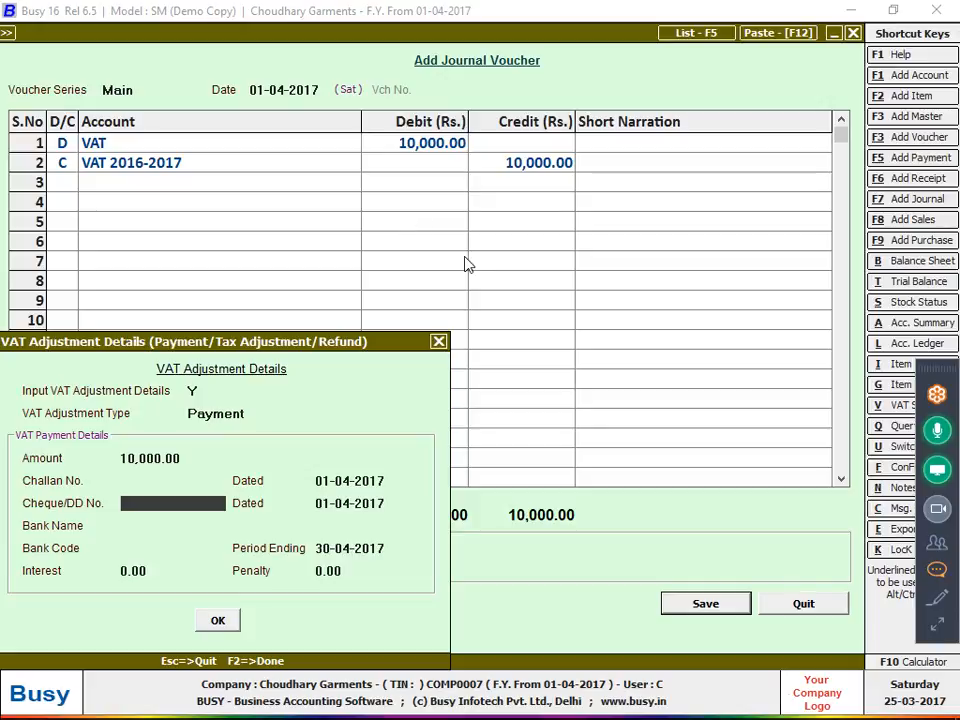
key(Up)
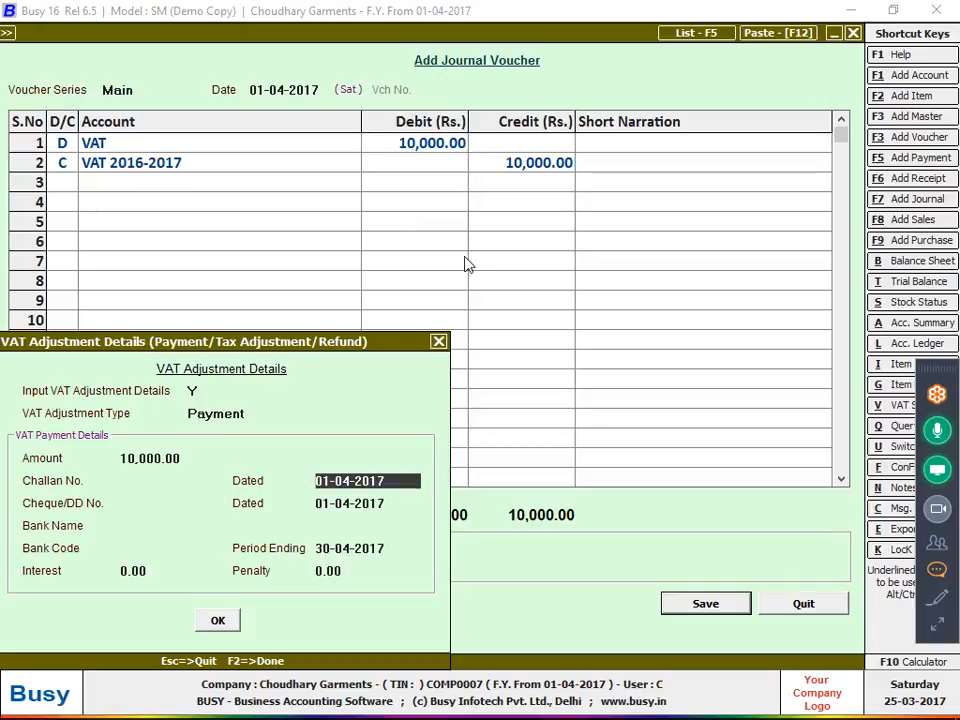
key(Return)
key(Return)
key(Return)
key(Return)
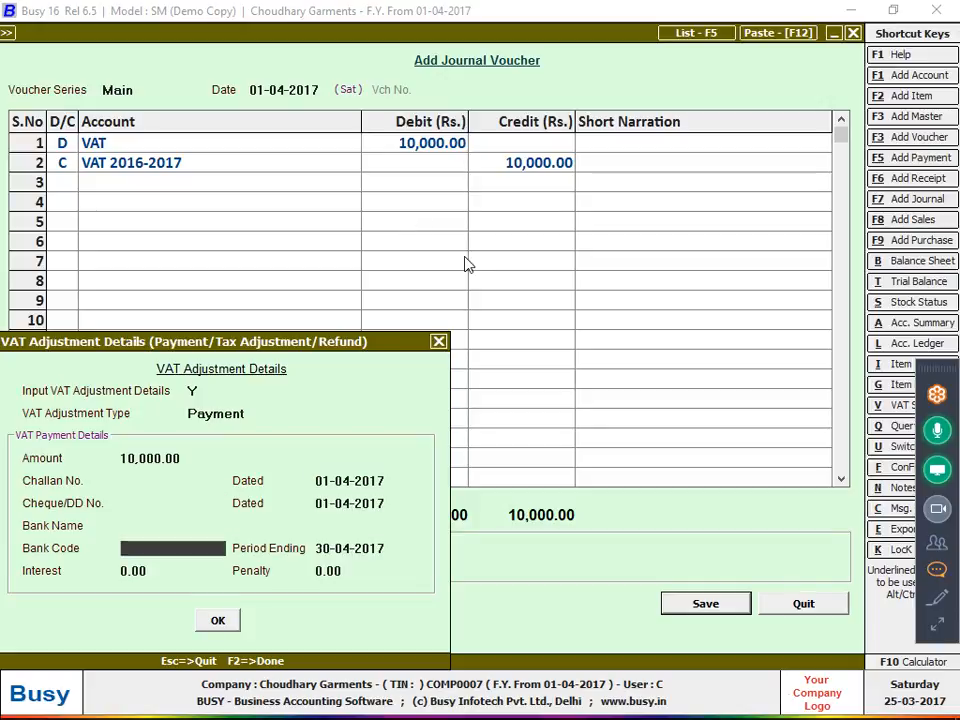
key(Return)
key(Return)
key(Return)
key(Return)
key(Return)
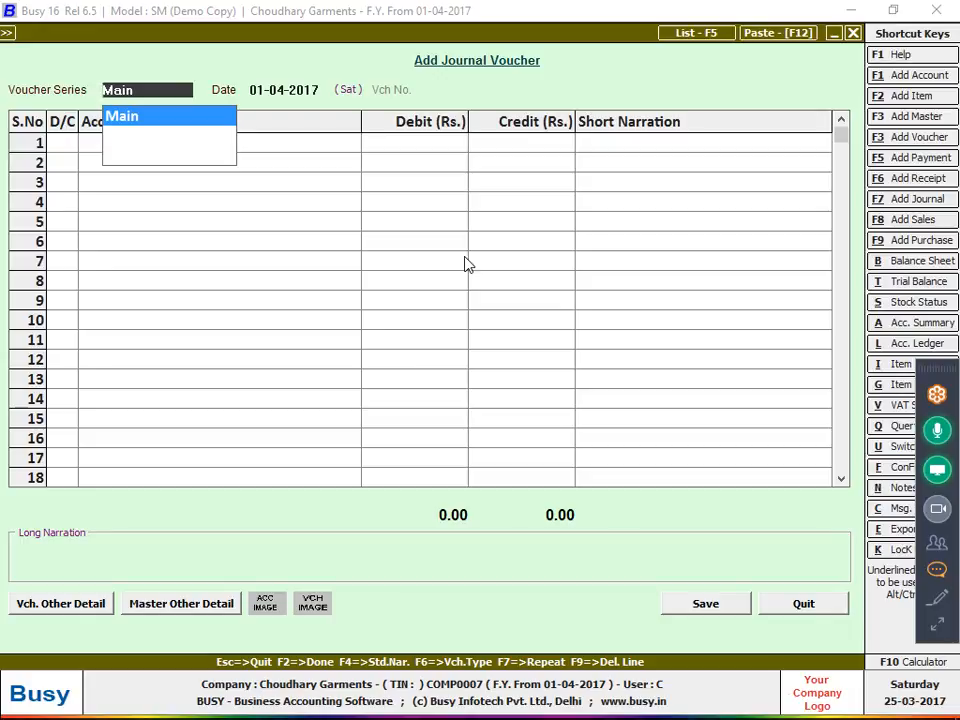
Start a journal voucher in series Main dated 01-04-2017 and debit Profit & Loss with Rs. 10,000 on the first line
key(Return)
key(Return)
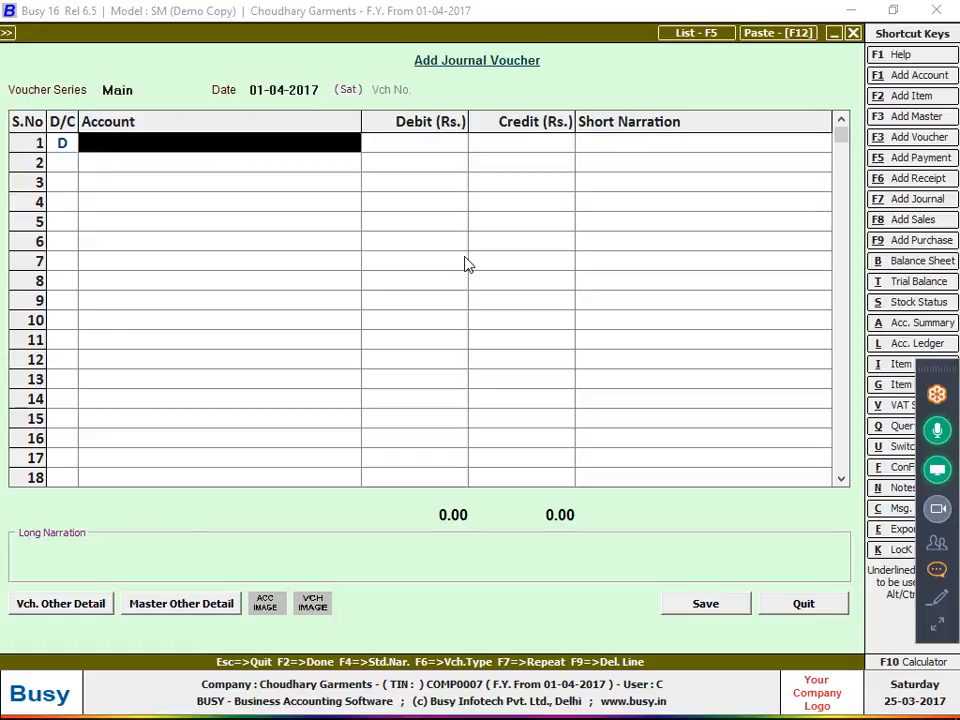
text(PROF)
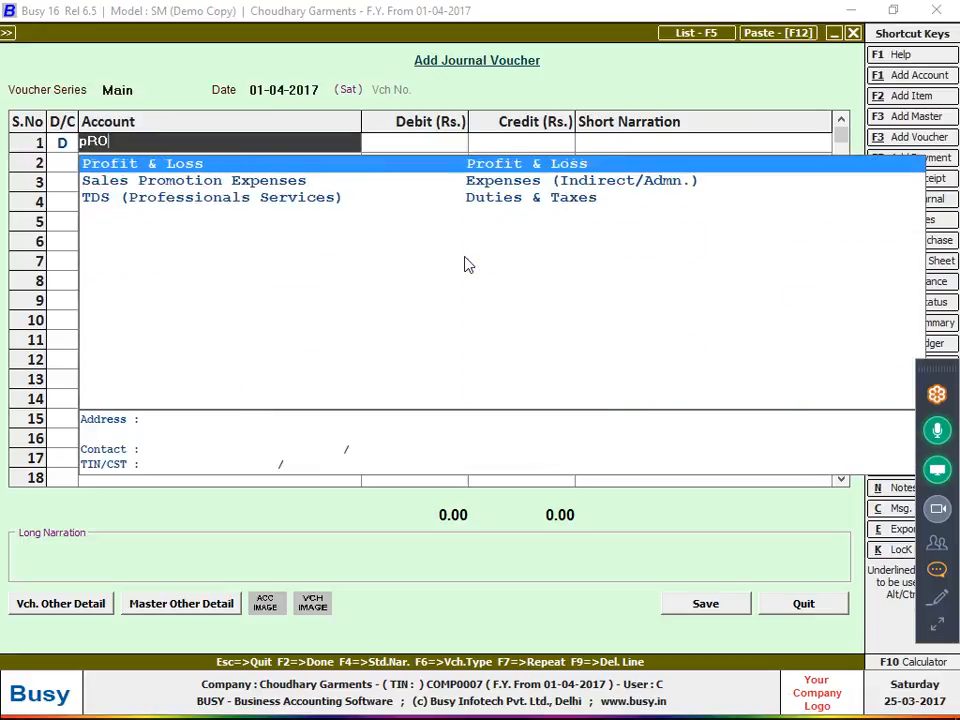
key(Return)
text(10000)
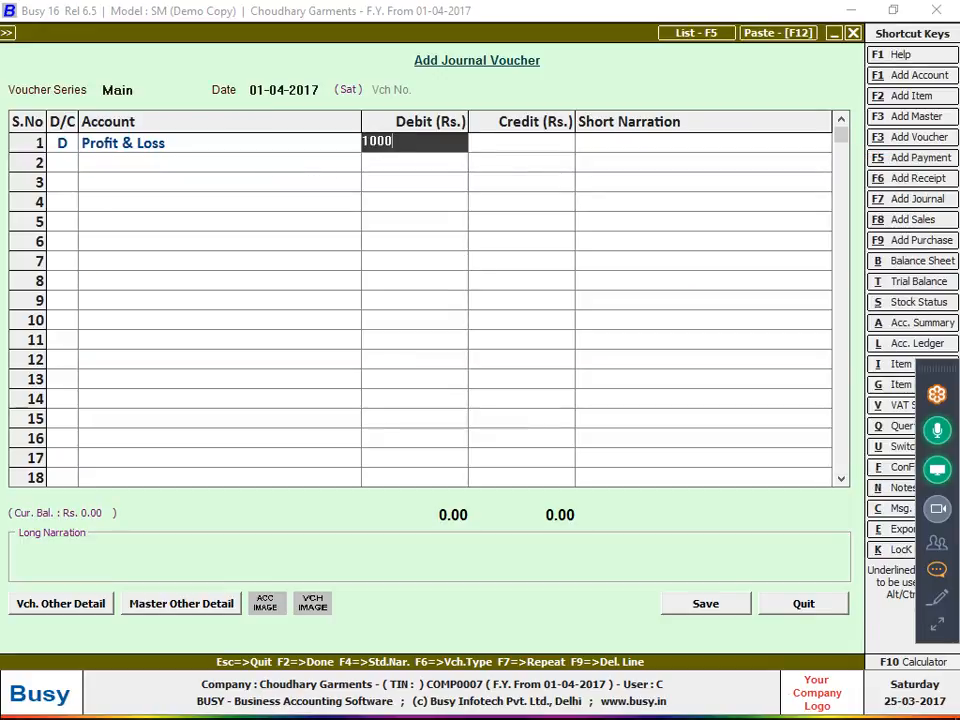
key(Return)
key(Return)
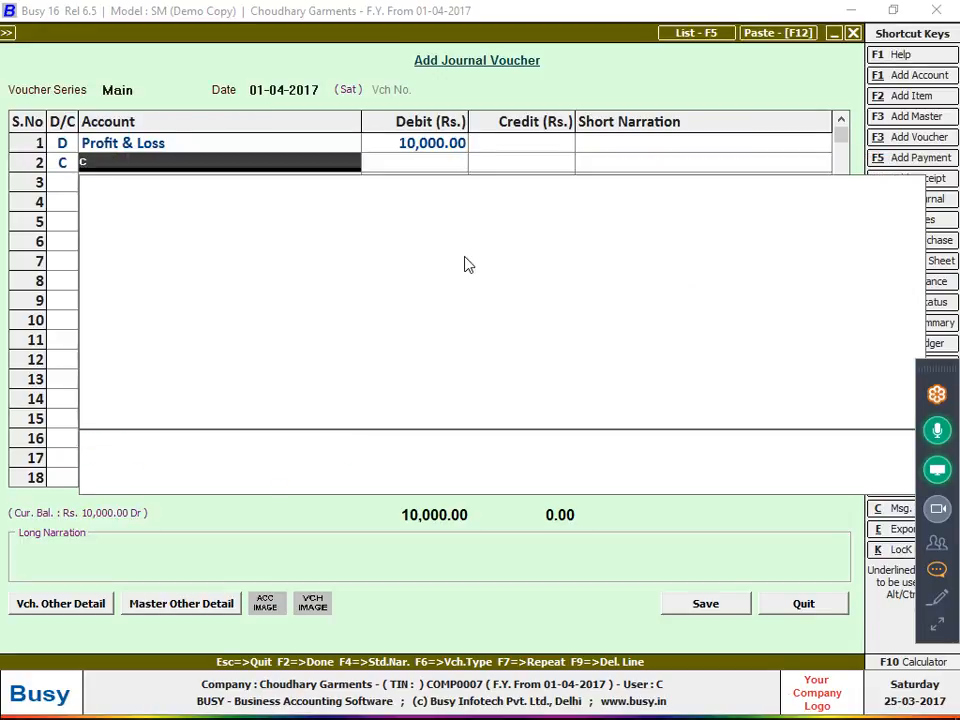
Create an account named CAPITAL"s under the Capital Account group for the voucher's credit line
text(cA)
key(BackSpace)
key(BackSpace)
key(F3)
text(CAO)
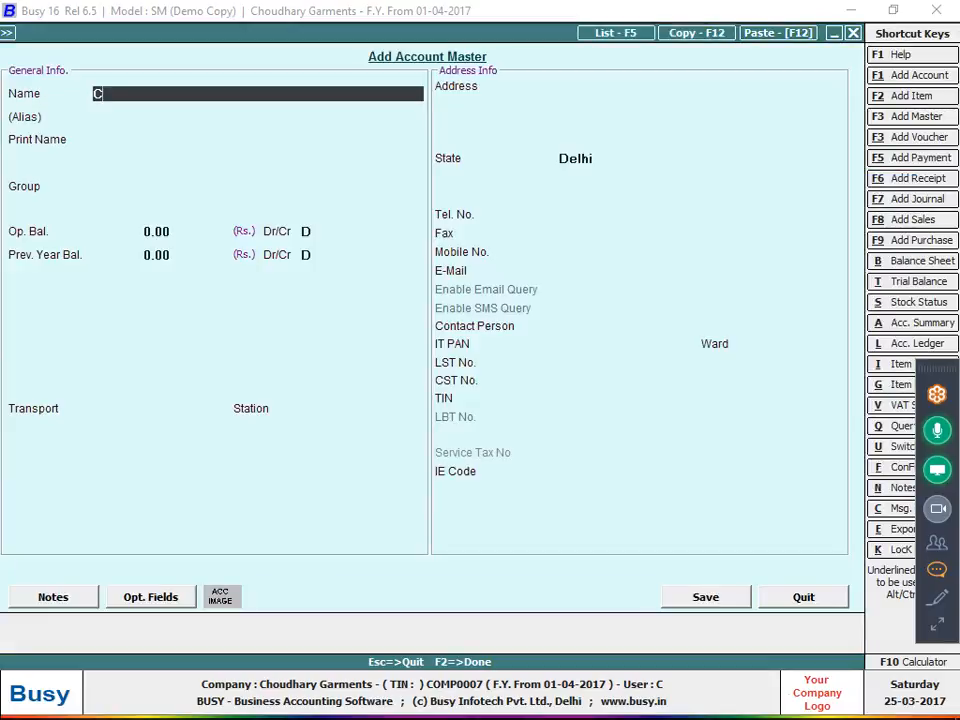
key(BackSpace)
text(PITAL"s)
key(Return)
key(Return)
key(Return)
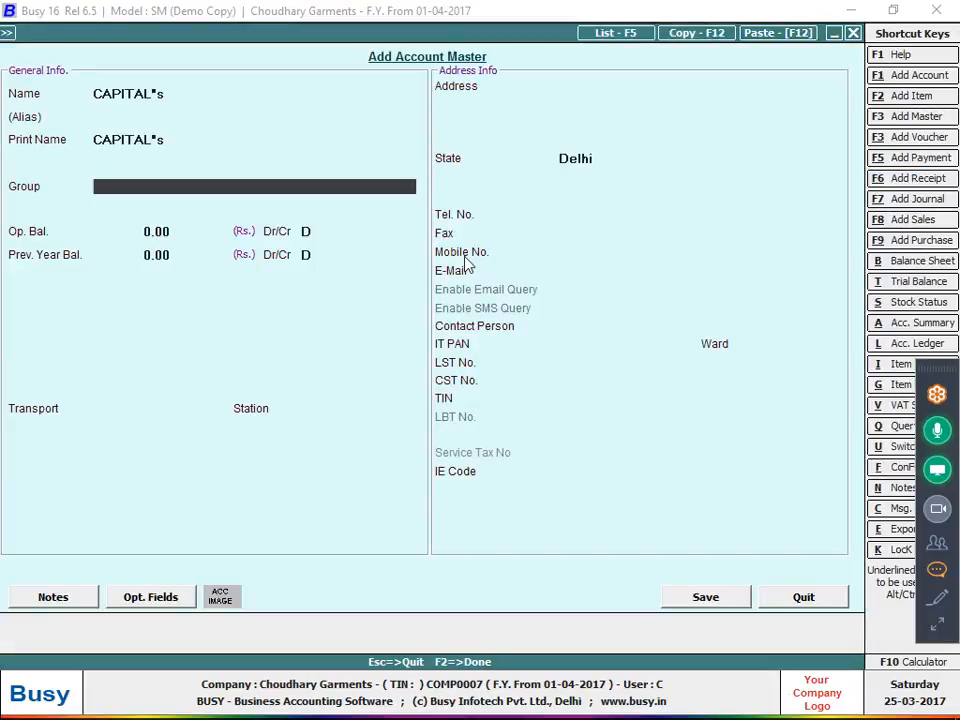
key(Return)
key(F2)
key(Return)
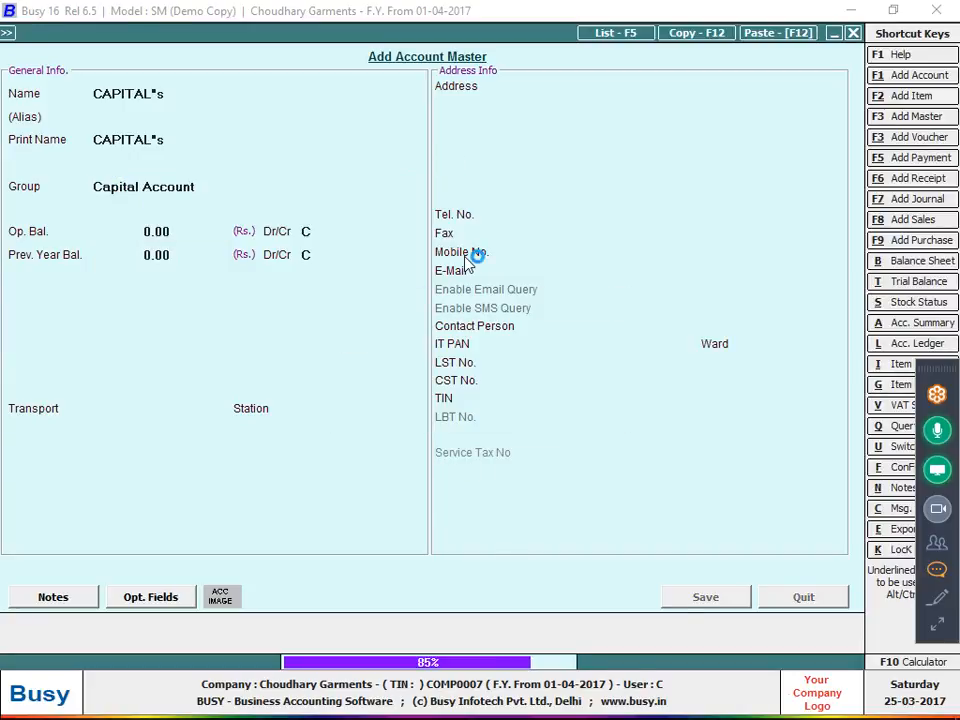
Credit CAPITAL"s with Rs. 10,000 on the second line and save the profit transfer voucher
key(Return)
key(Return)
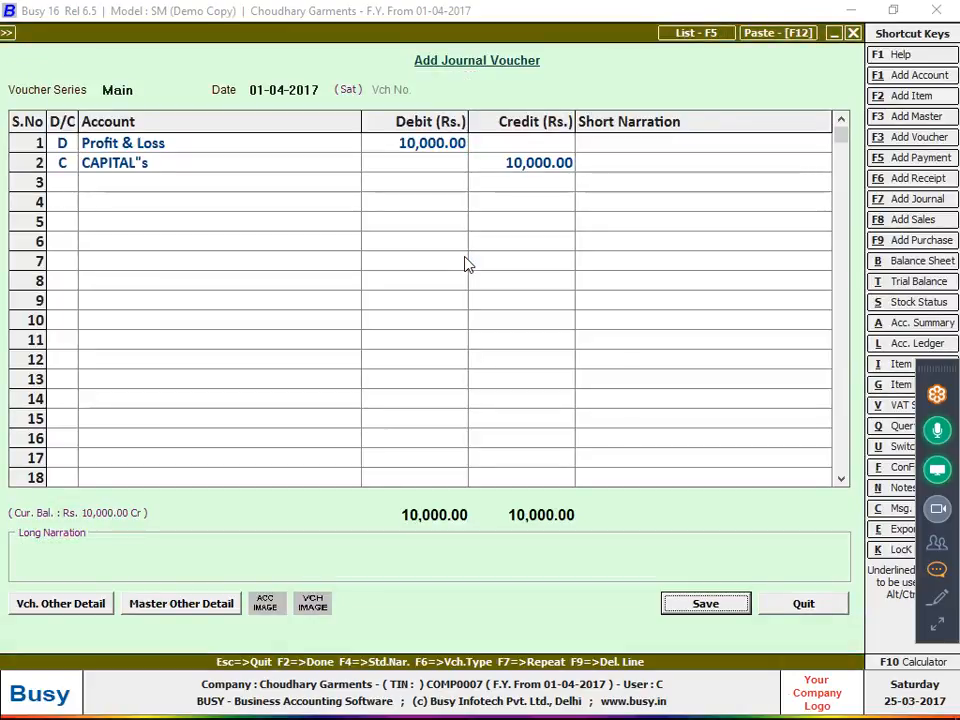
key(Return)
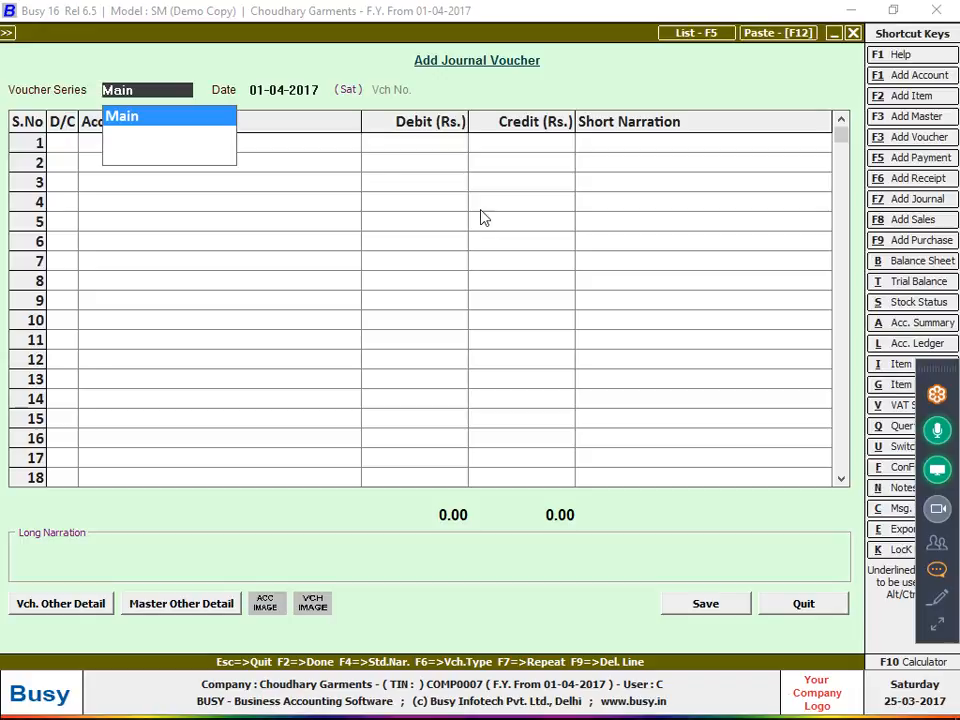
Leave the blank journal voucher and create the new financial year starting 01-04-2018 with balances carried forward
click(810, 604)
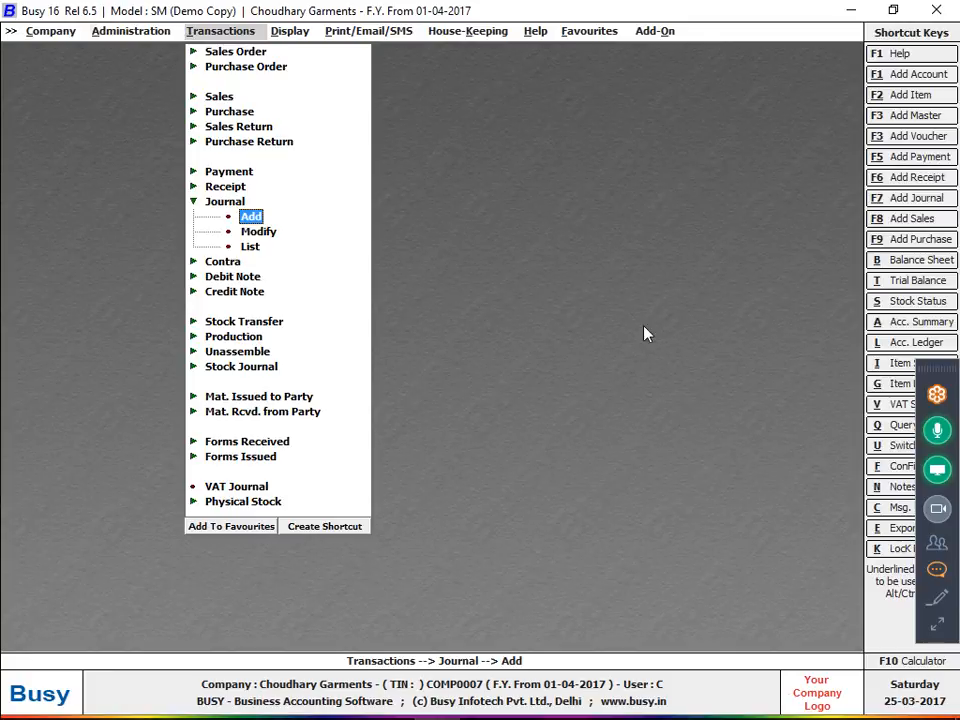
key(Left)
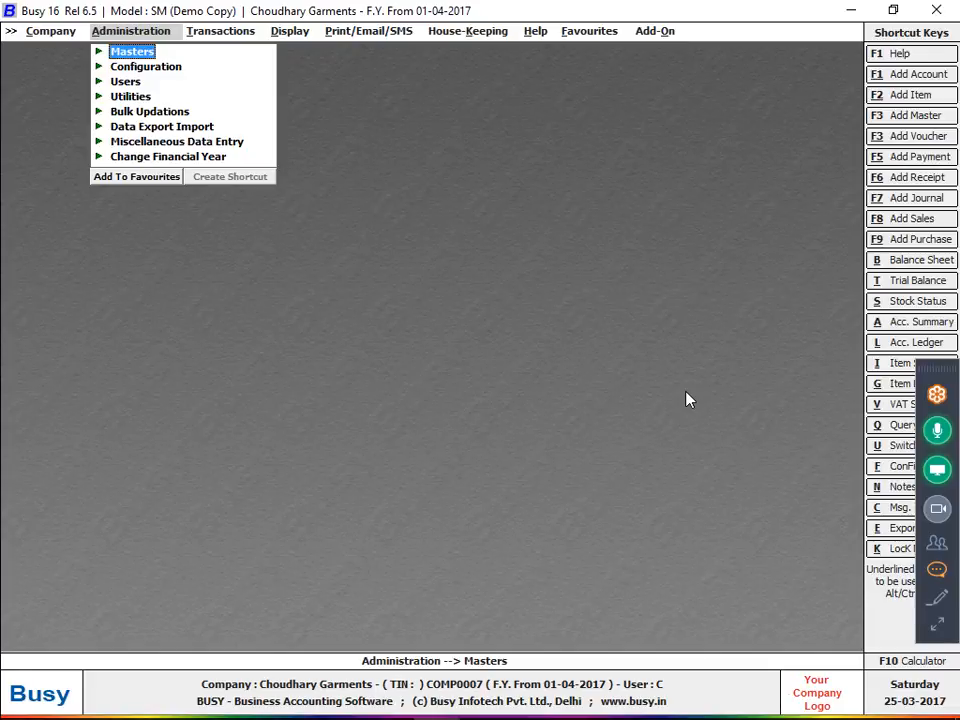
key(Up)
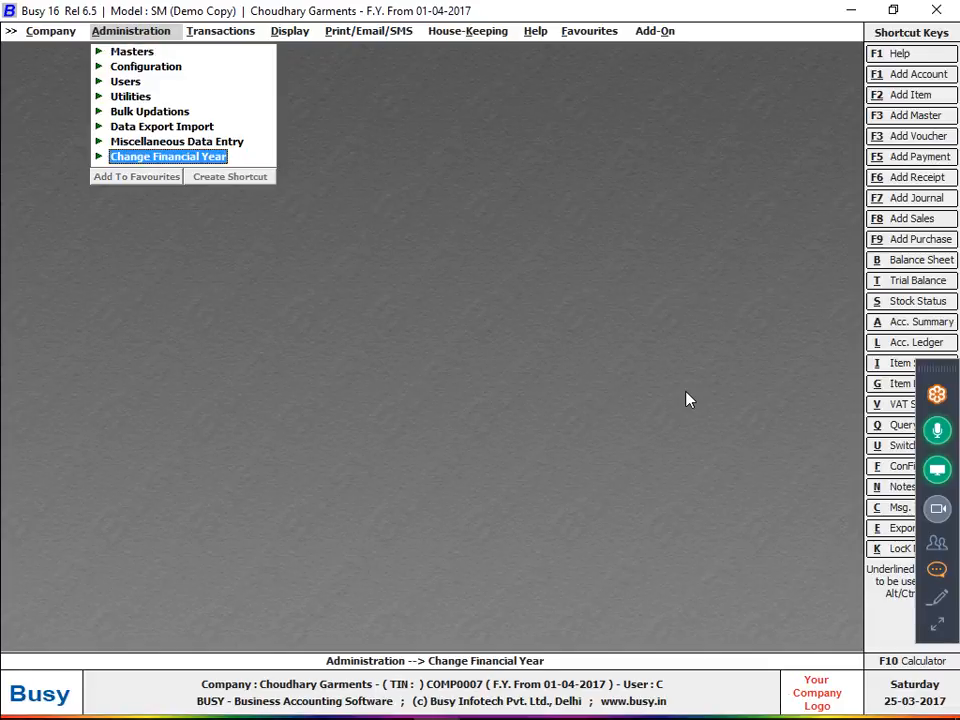
key(Return)
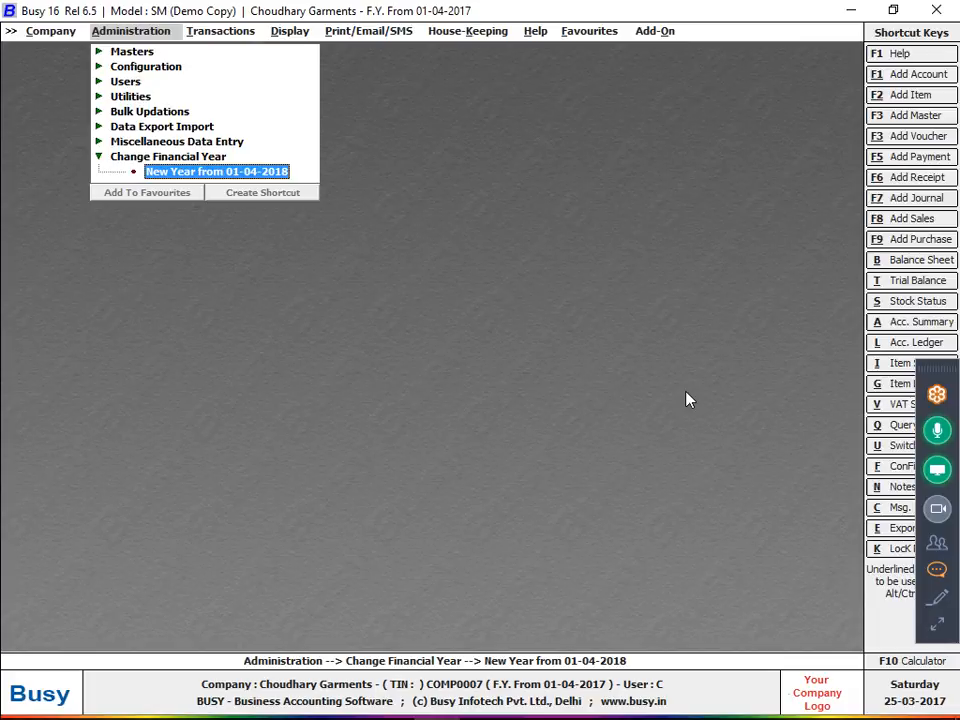
key(Return)
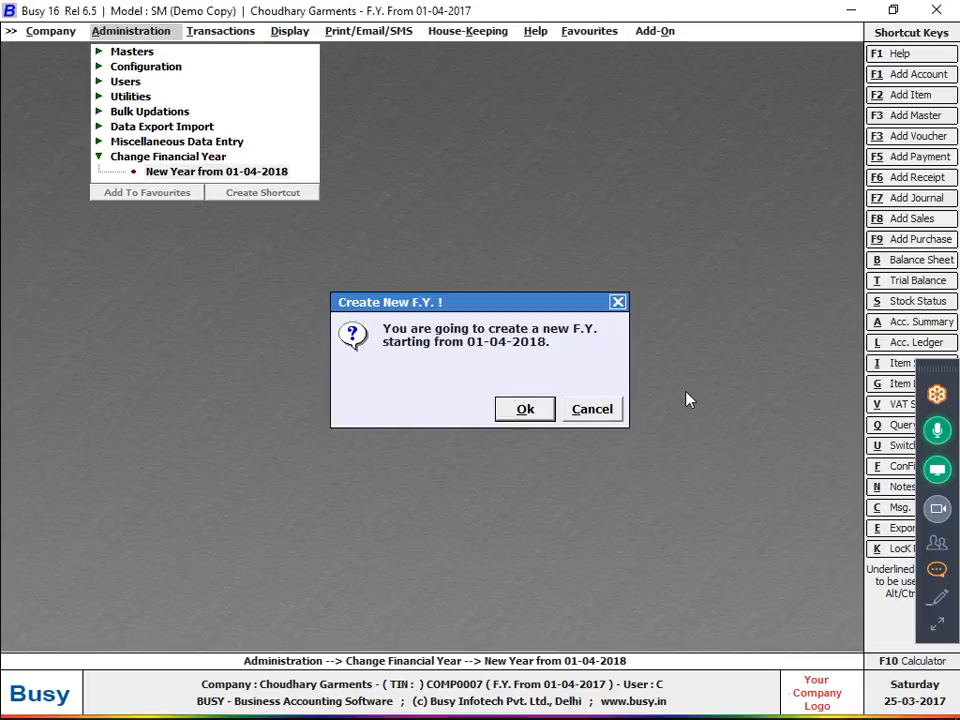
key(Return)
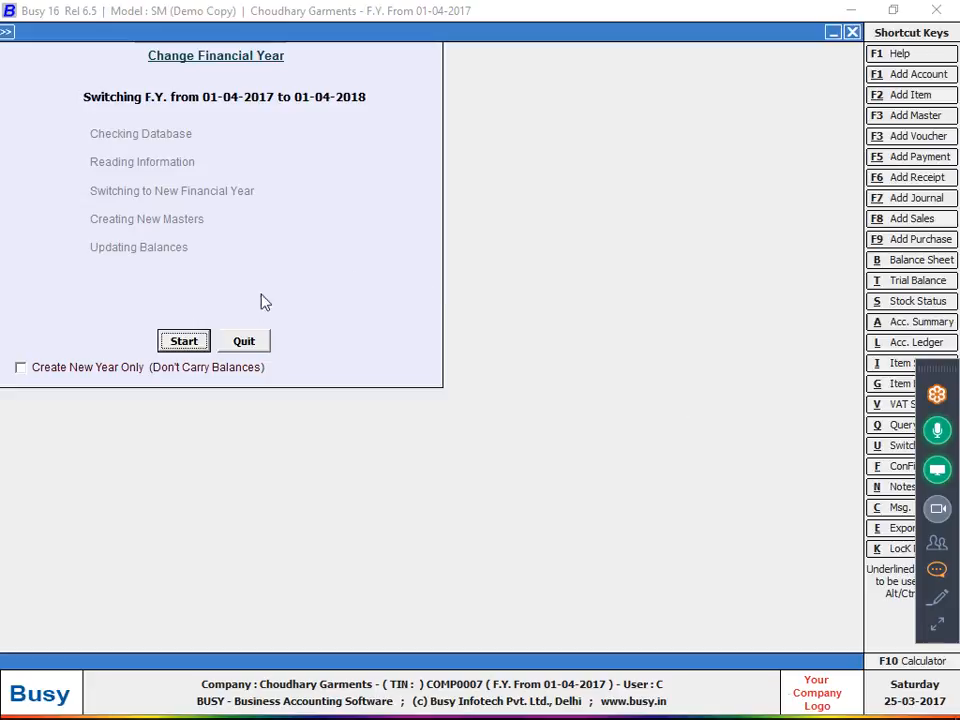
click(184, 338)
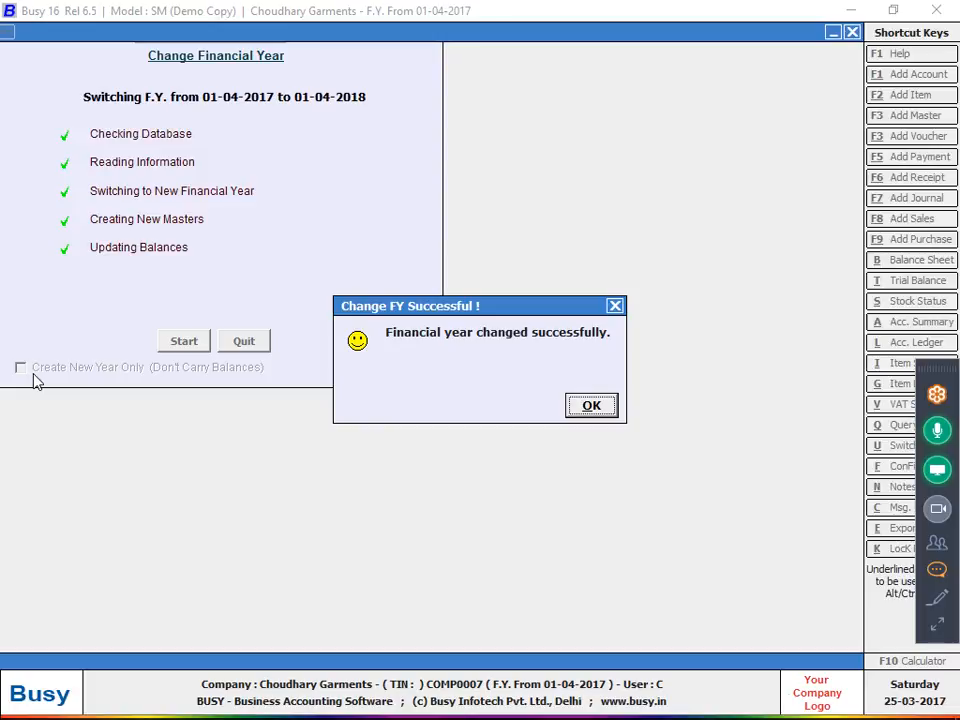
key(Return)
key(Escape)
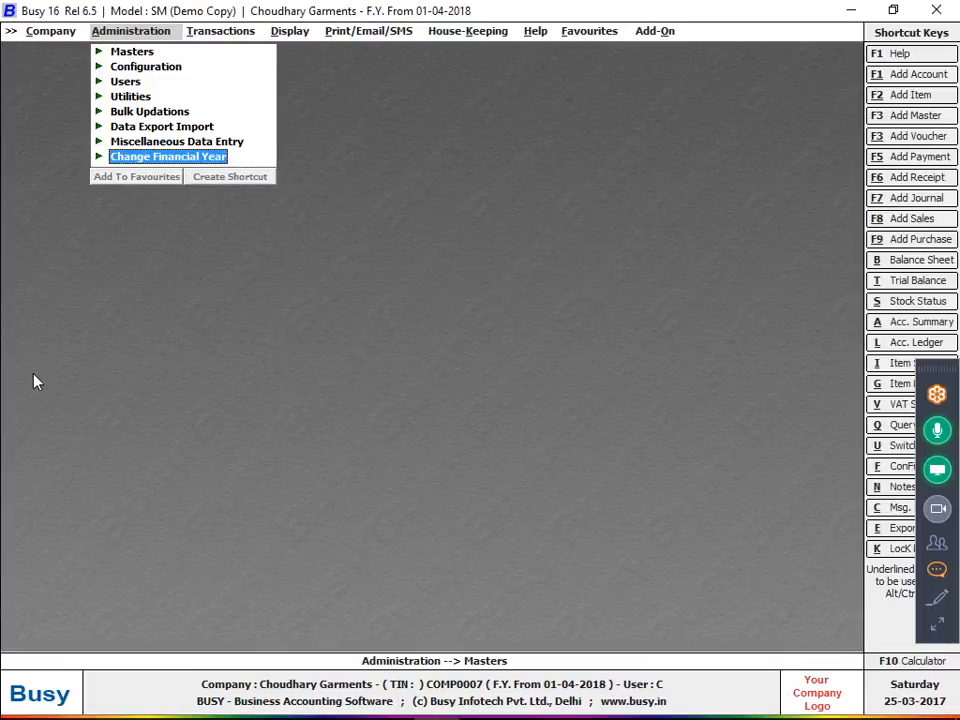
View the account ledger of CAPITAL"s in the new financial year to check its opening balance, and close it
click(33, 381)
key(alt+l)
text(CA)
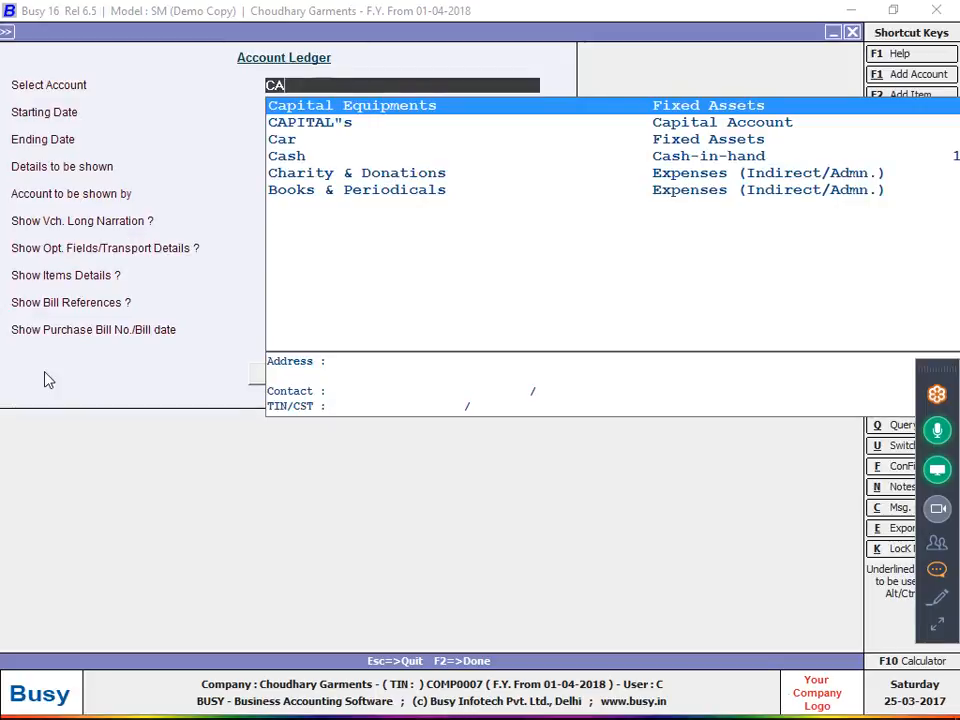
key(Down)
key(Return)
key(F2)
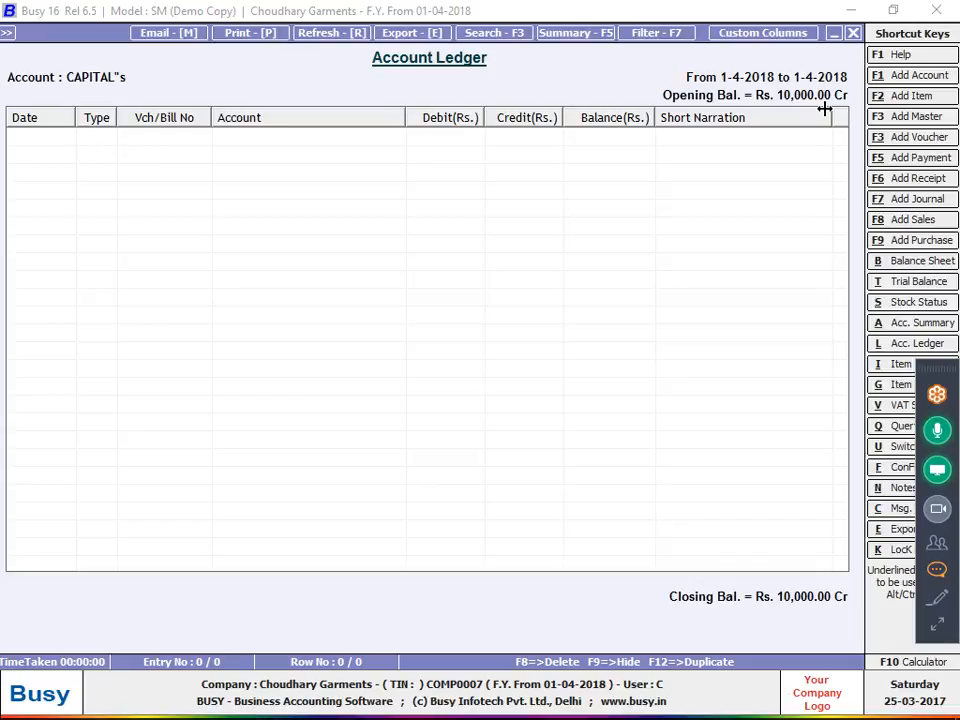
key(Escape)
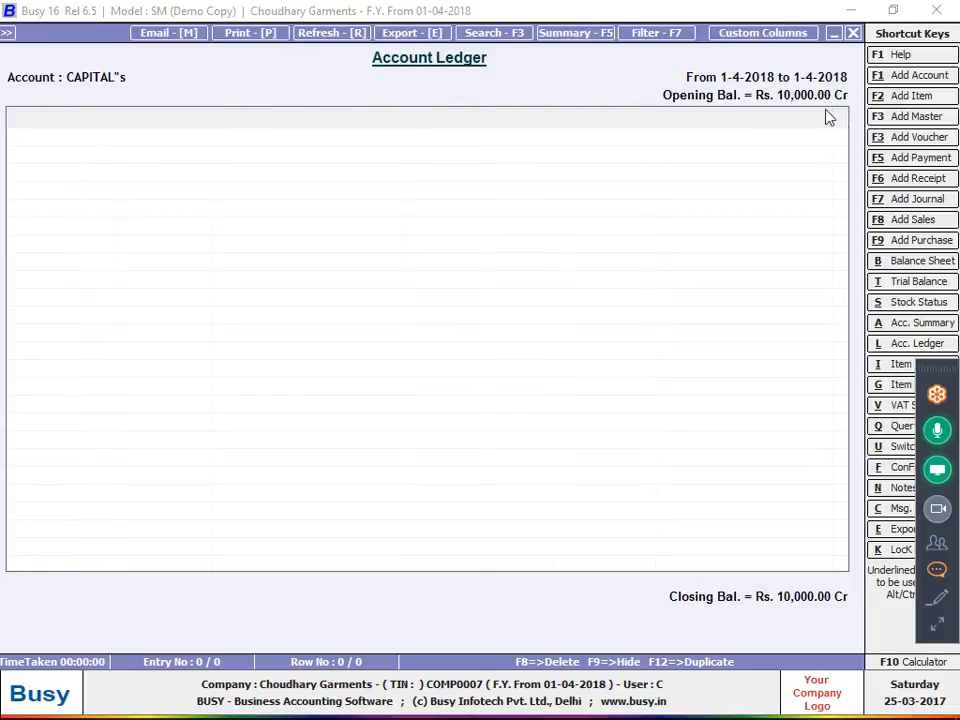
key(Escape)
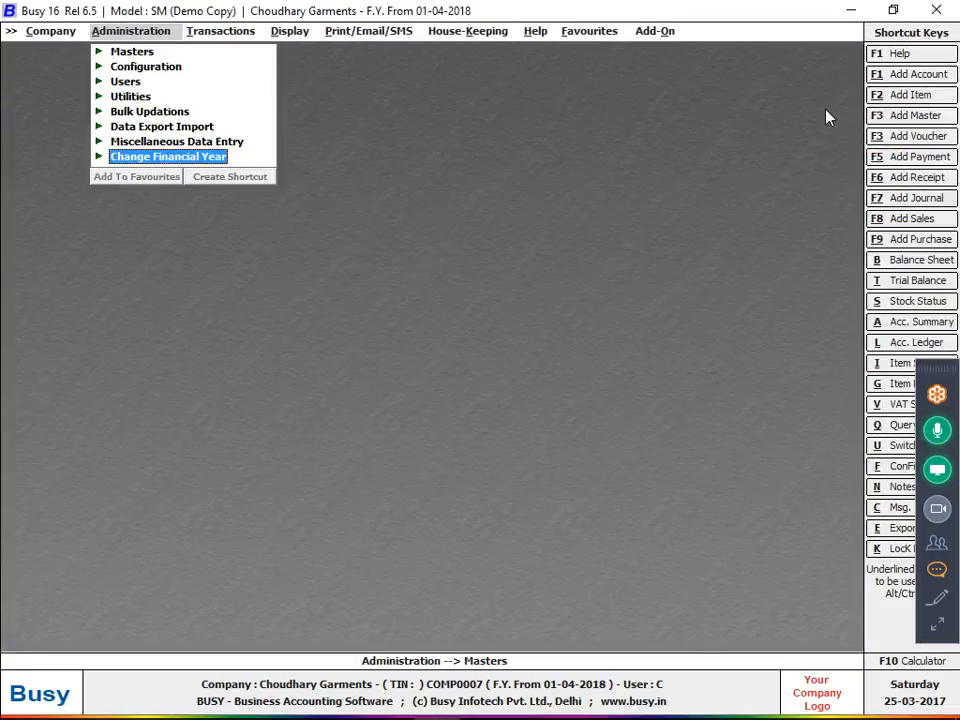
key(Right)
key(Right)
key(Left)
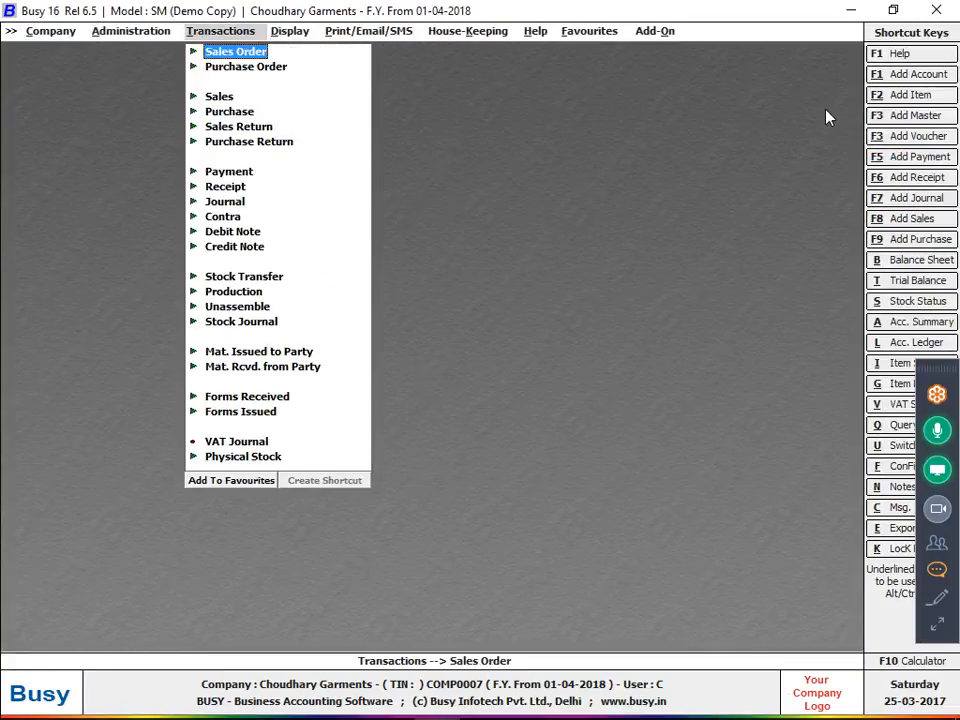
key(Down)
key(Down)
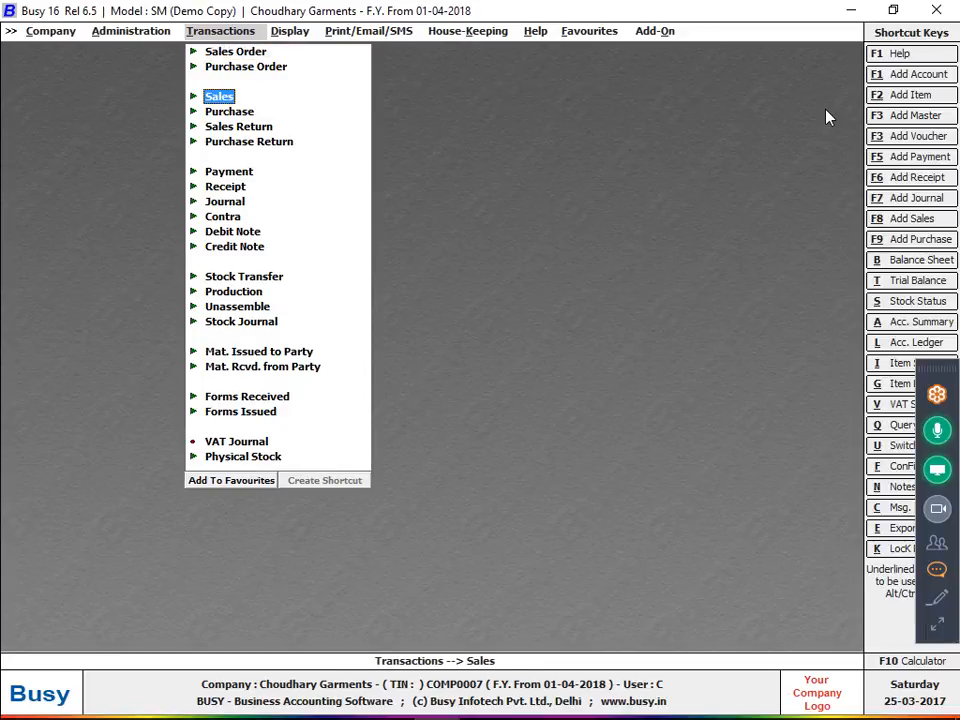
key(Return)
key(Return)
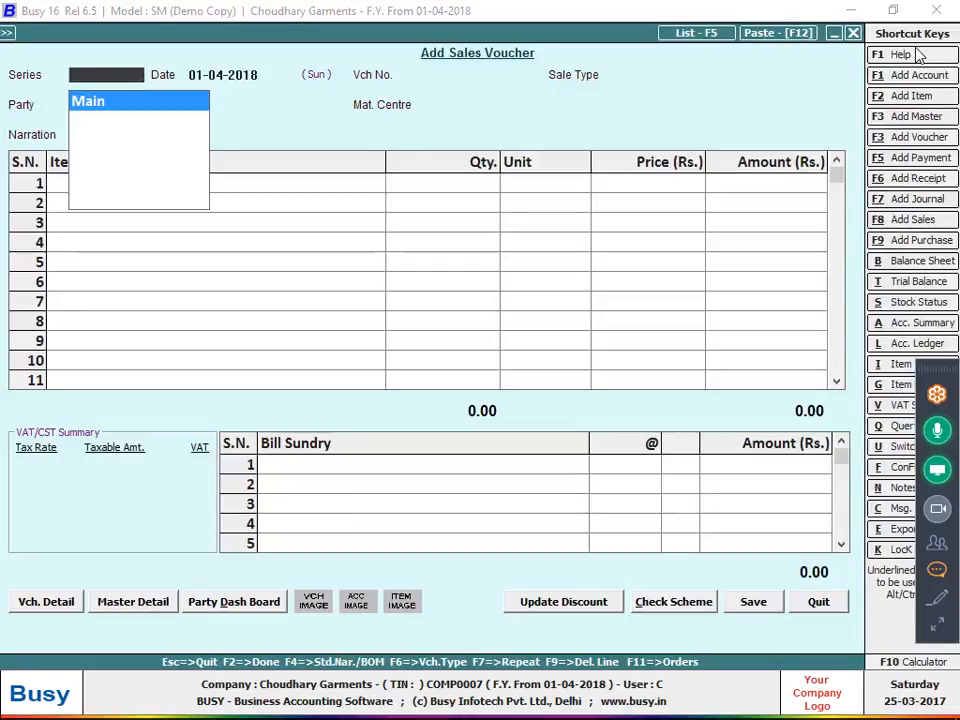
key(Return)
key(Escape)
key(Escape)
Start a payment voucher in series Main dated 01-04-2018 and debit Salary O/S with Rs. 10,000 on the first line
key(Down)
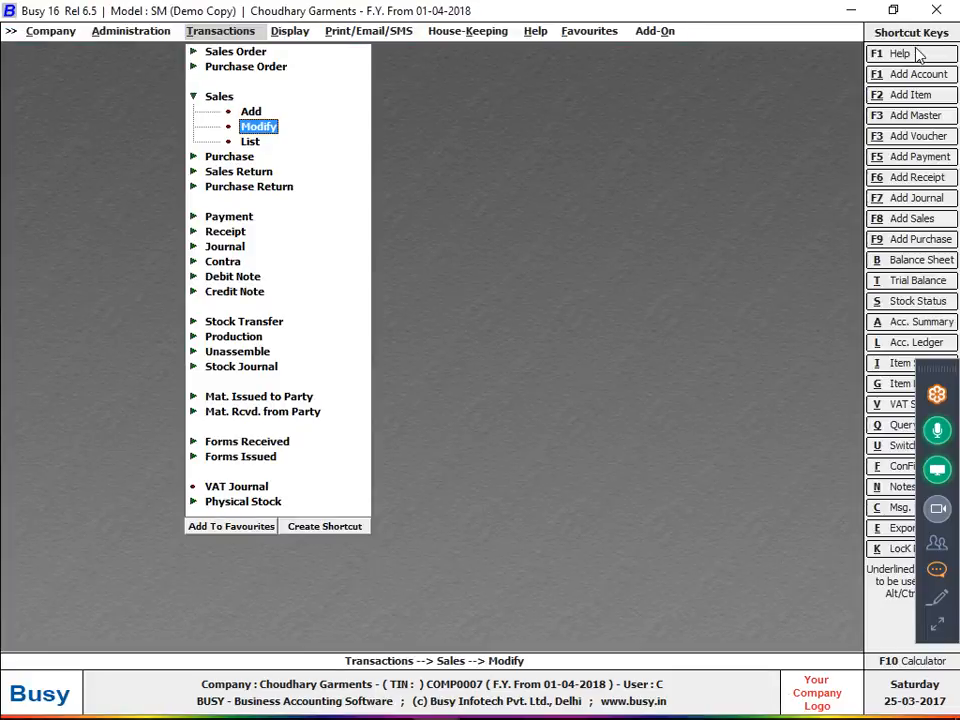
key(Down)
key(Down)
key(Down)
key(Down)
key(Down)
key(Return)
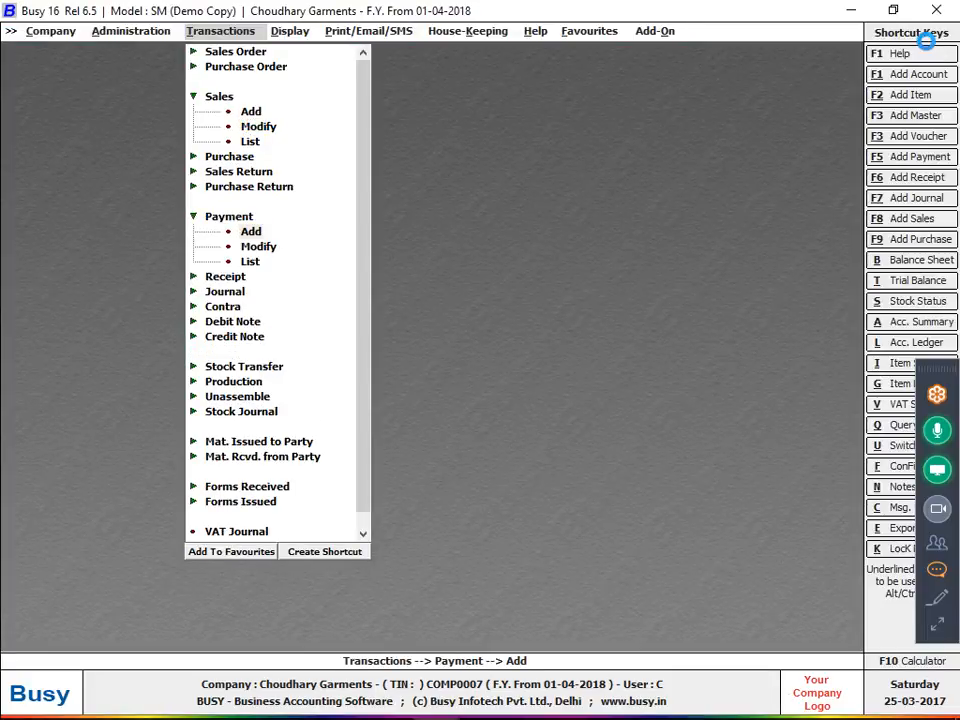
key(Return)
key(Return)
text(S)
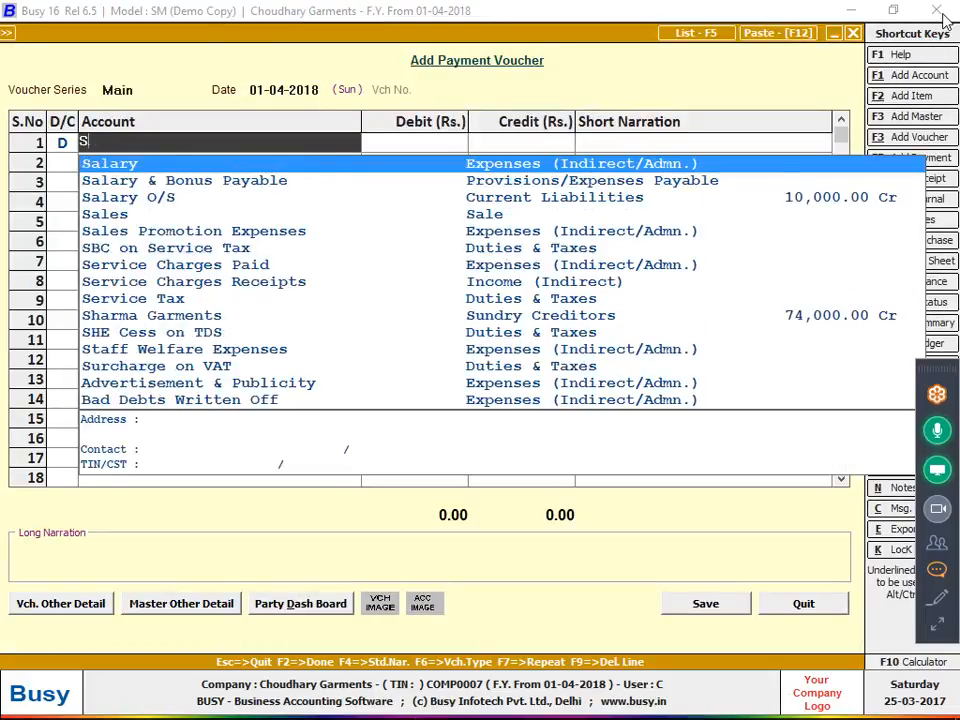
text(ALAR)
key(Down)
key(Down)
key(Return)
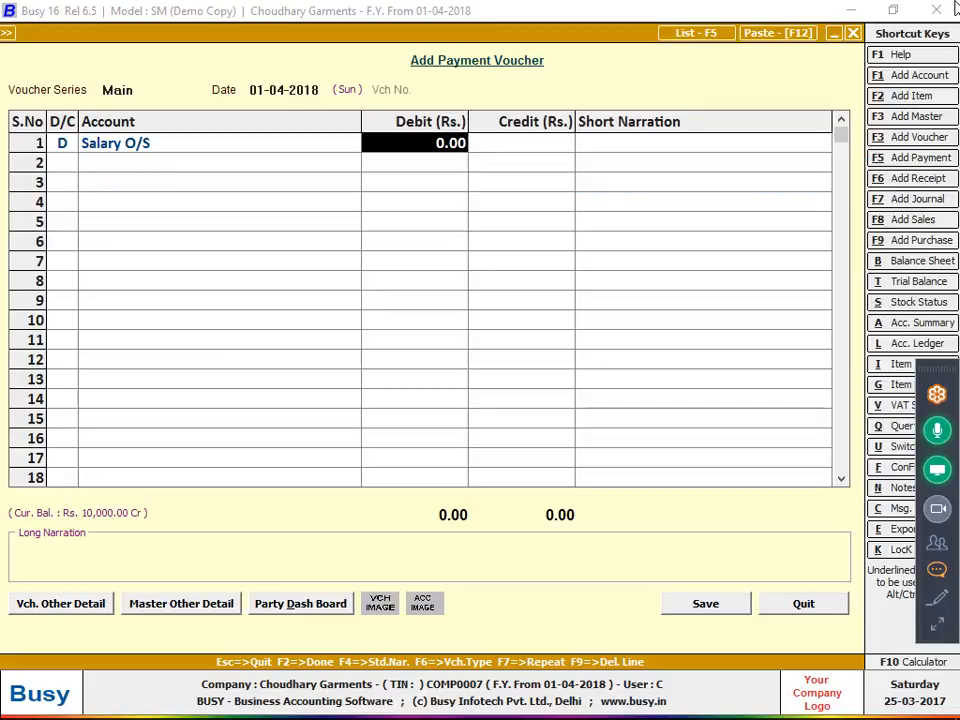
text(10000)
key(Return)
key(Return)
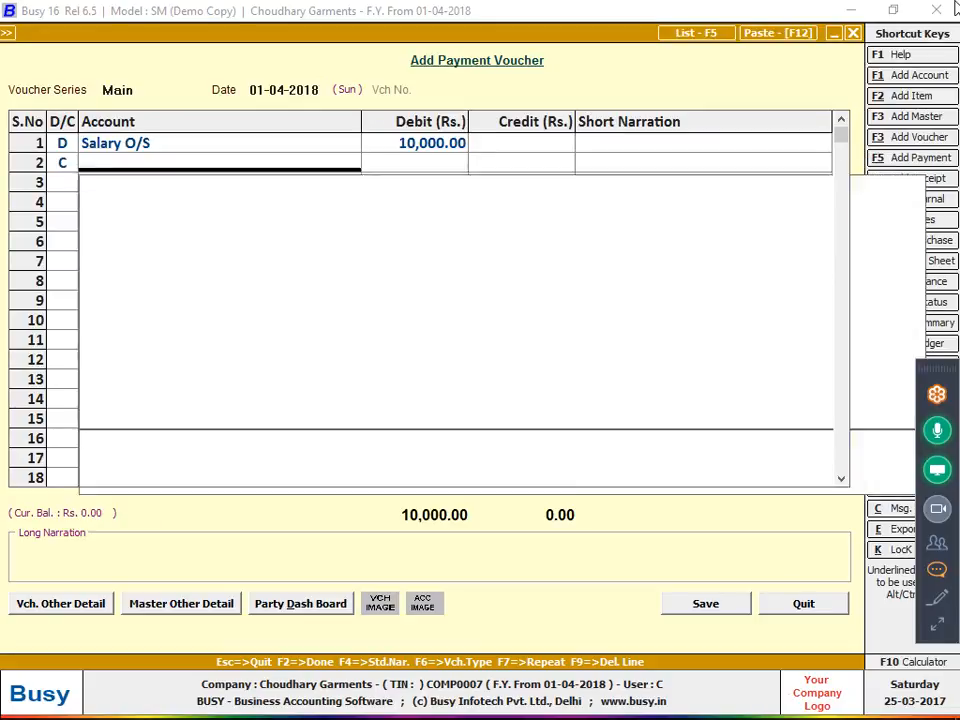
Credit Cash with Rs. 10,000 on the second line and save the outstanding salary payment voucher
key(Return)
key(Return)
key(Return)
key(Return)
key(Return)
key(Return)
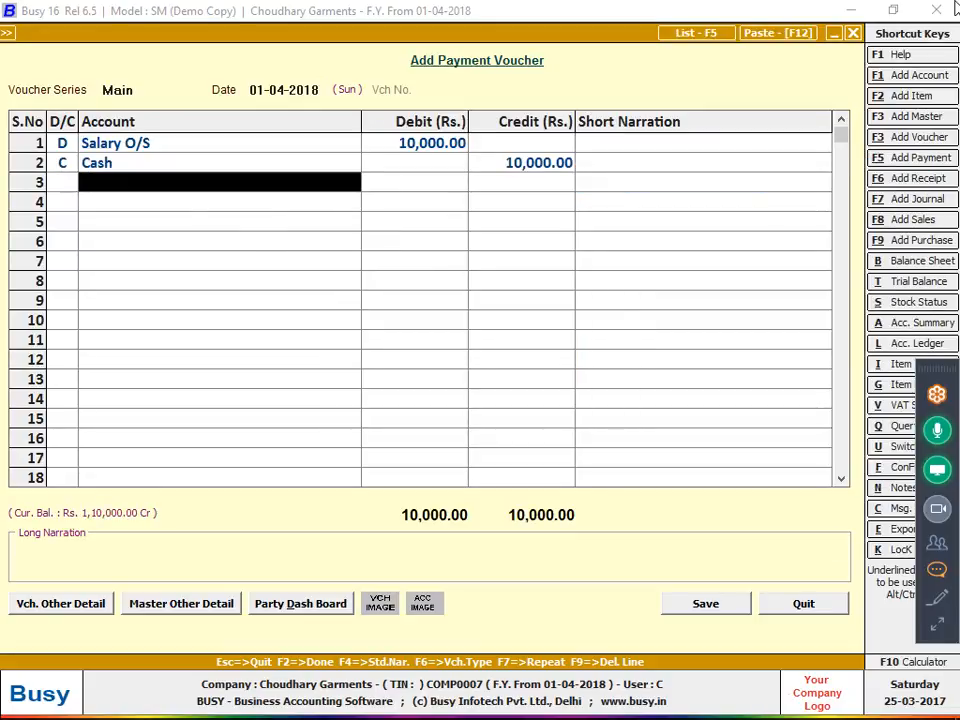
key(Return)
key(Return)
key(Left)
key(Return)
key(Return)
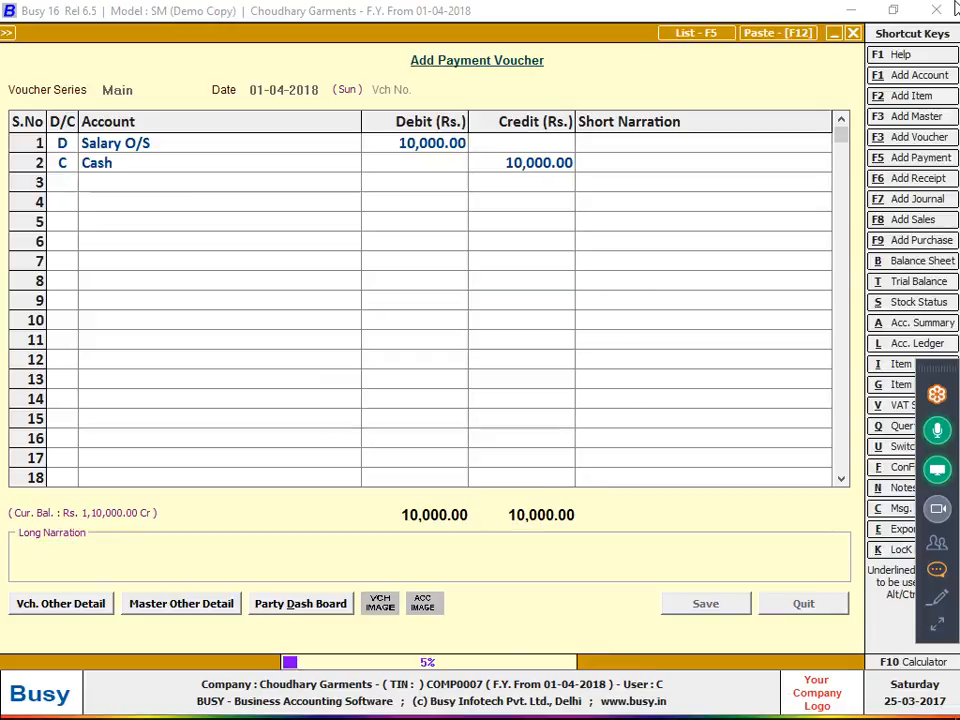
Start another payment voucher in series Main dated 20-04-2018 and debit VAT 2016-2017 with Rs. 10,000 on the first line
key(Return)
key(Return)
key(Escape)
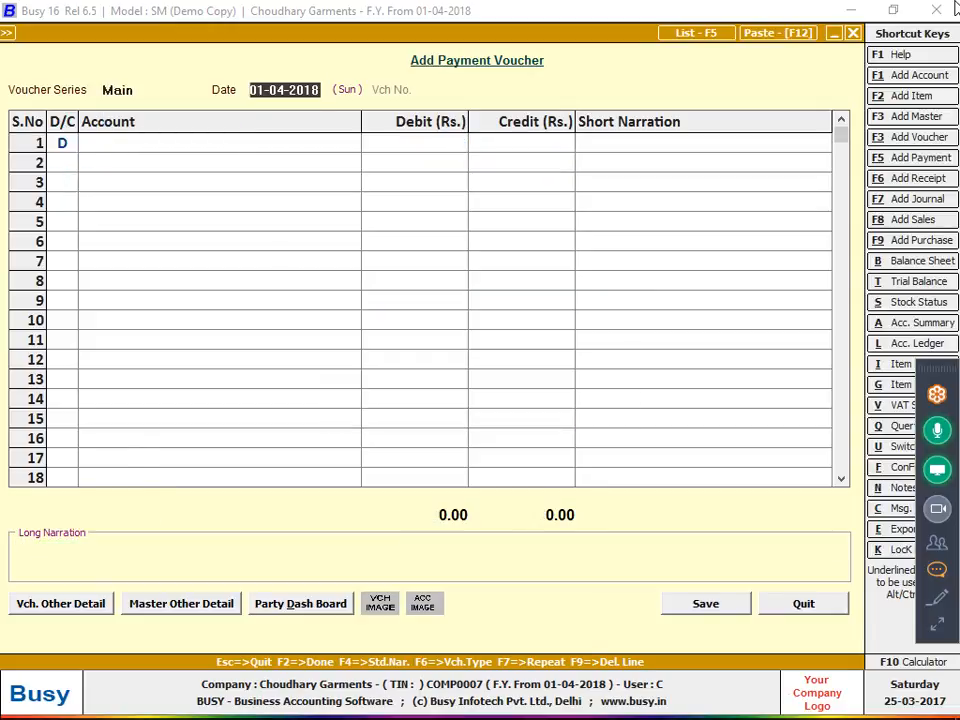
text(20)
key(Return)
key(Return)
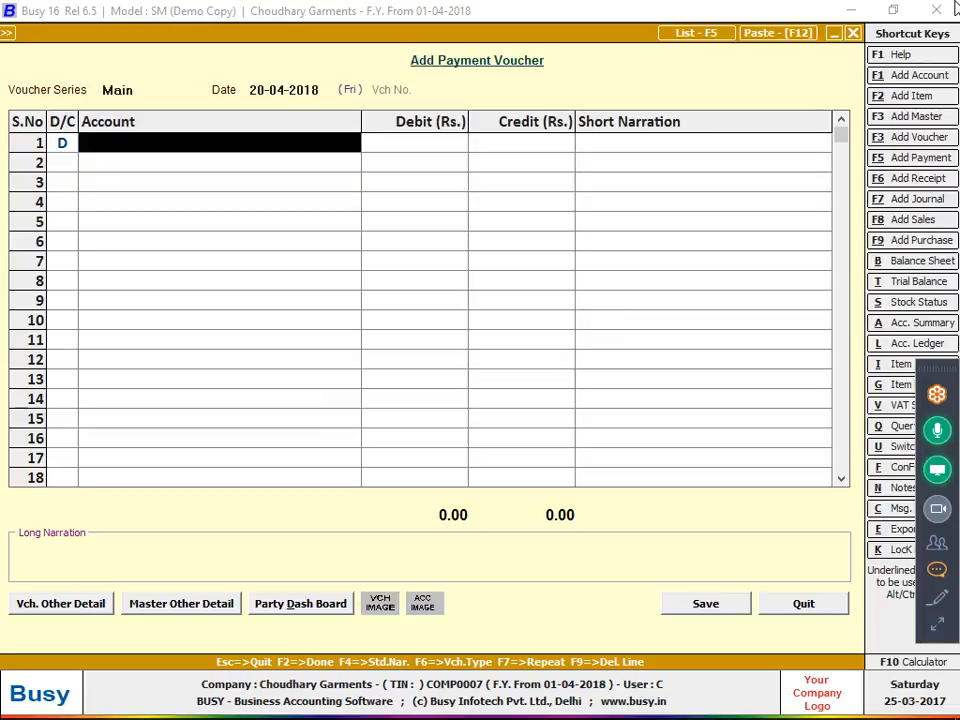
text(vat)
key(Down)
key(Return)
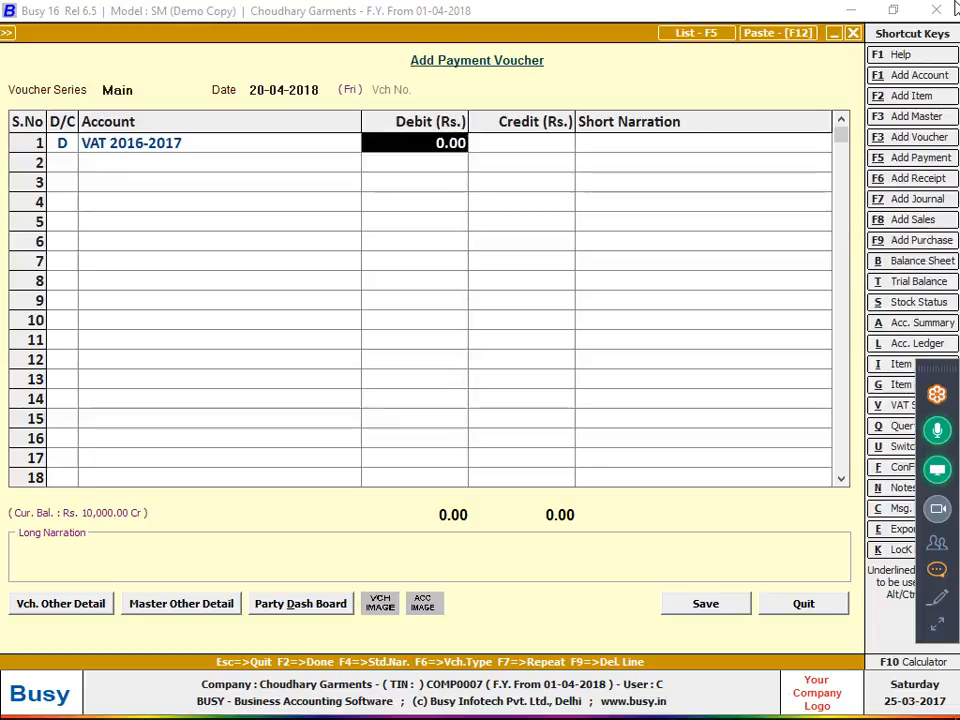
text(10000)
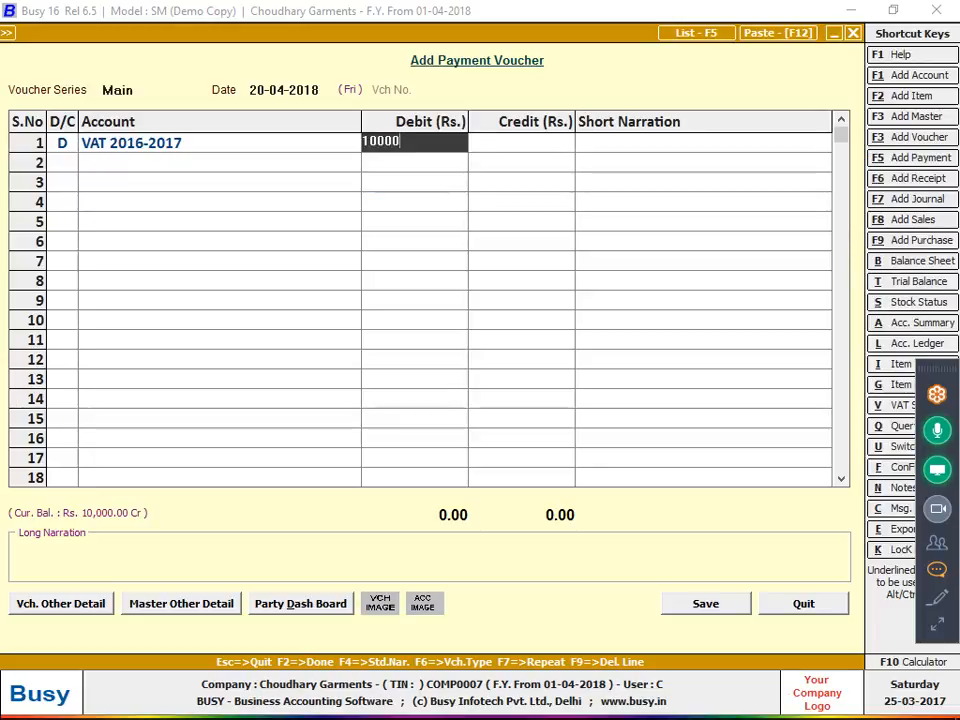
key(Return)
key(Return)
Create an account named PNB BANK under the bank group for the voucher's credit line
key(alt+F1)
text(P)
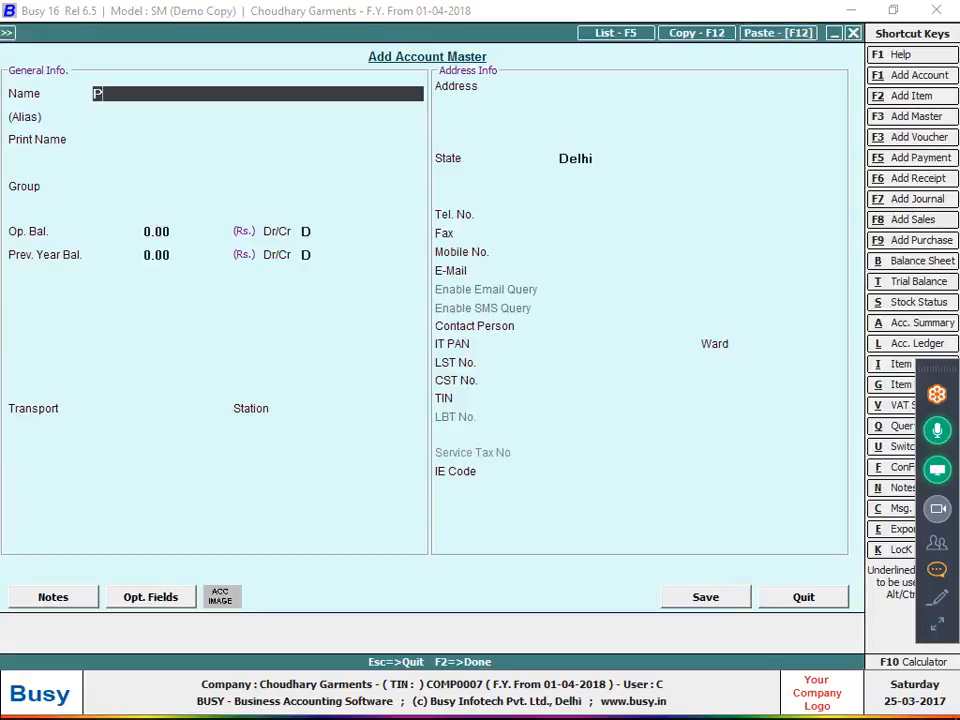
text(NB BANJK)
key(BackSpace)
key(BackSpace)
text(K)
key(Return)
key(Return)
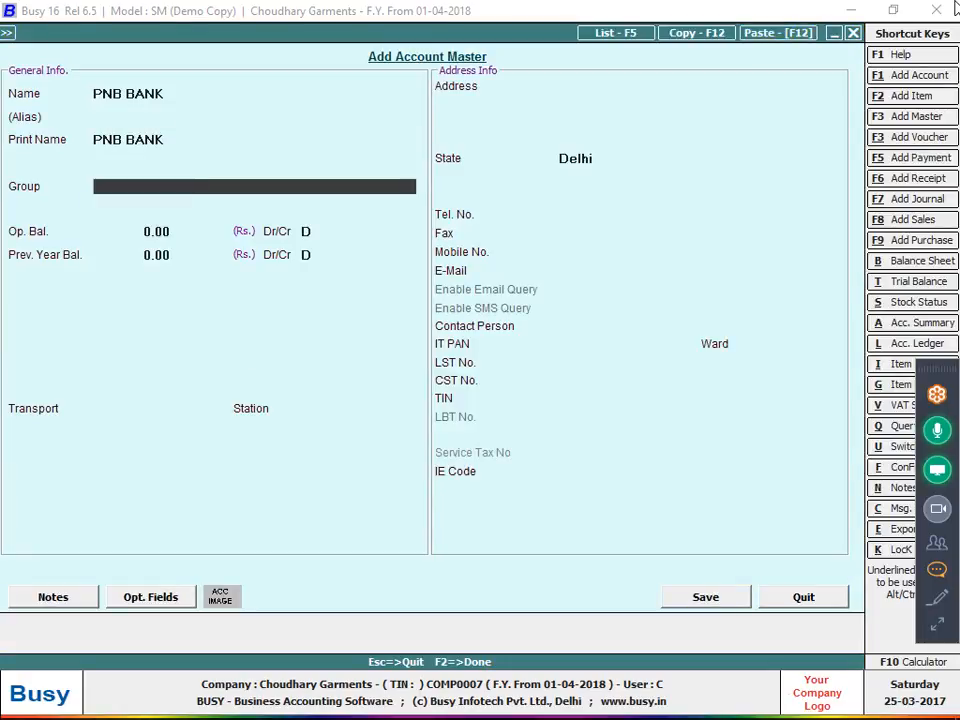
text(Bank)
key(Return)
key(F2)
Credit PNB BANK with Rs. 10,000 on the second line and save the VAT payment voucher
key(Return)
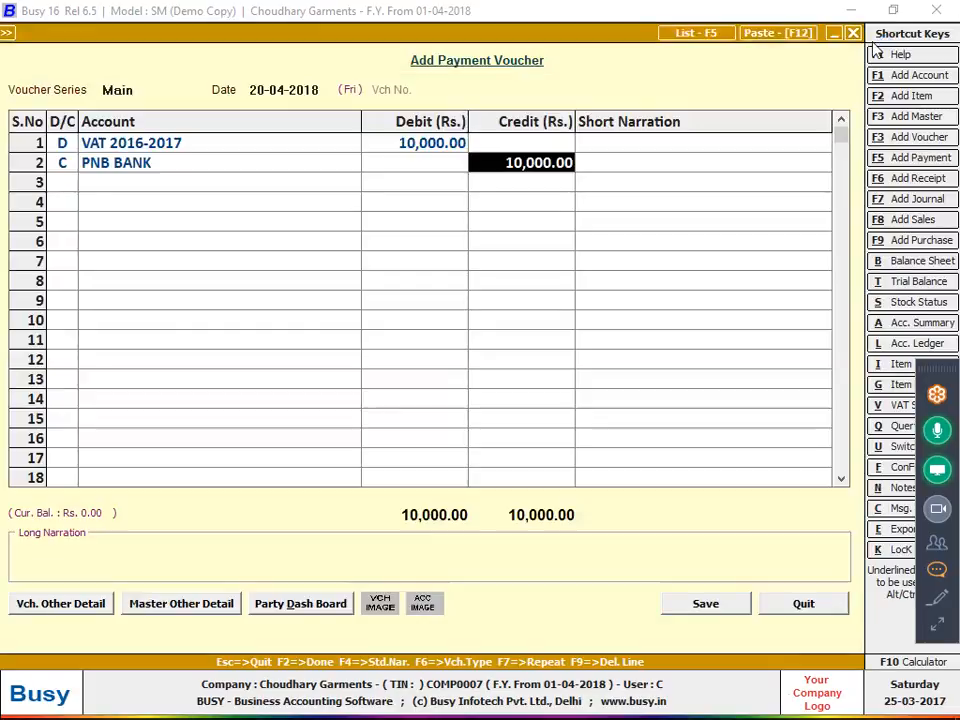
key(Return)
key(Return)
key(Return)
key(Return)
key(Return)
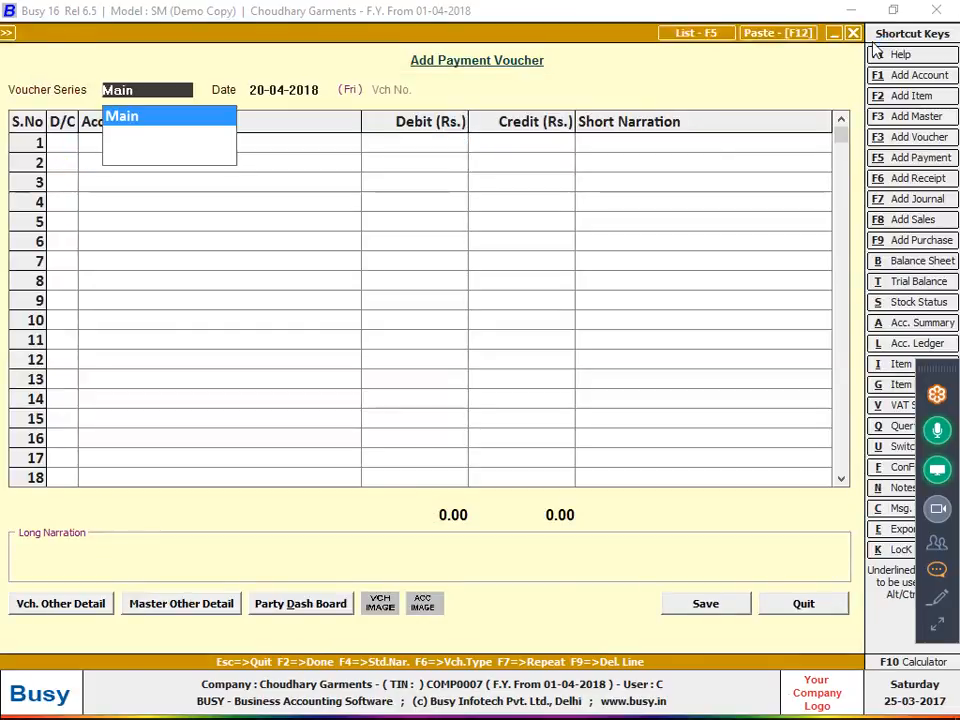
List the payment vouchers and open the VAT 2016-2017 payment dated 20-04-2018 to review its entries
key(F5)
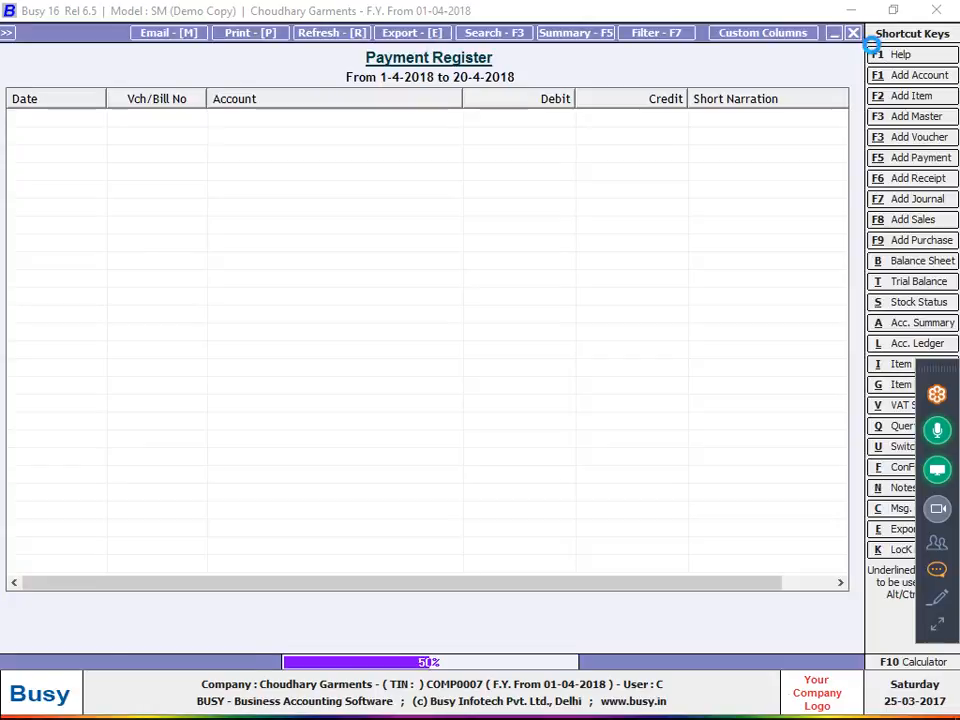
key(Down)
key(Down)
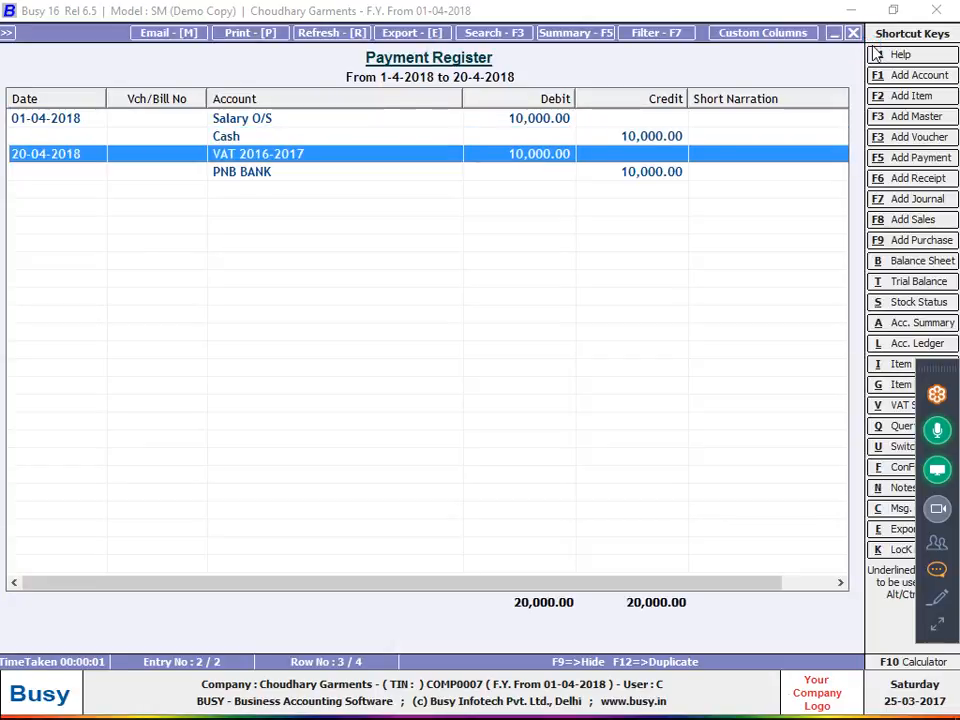
key(Return)
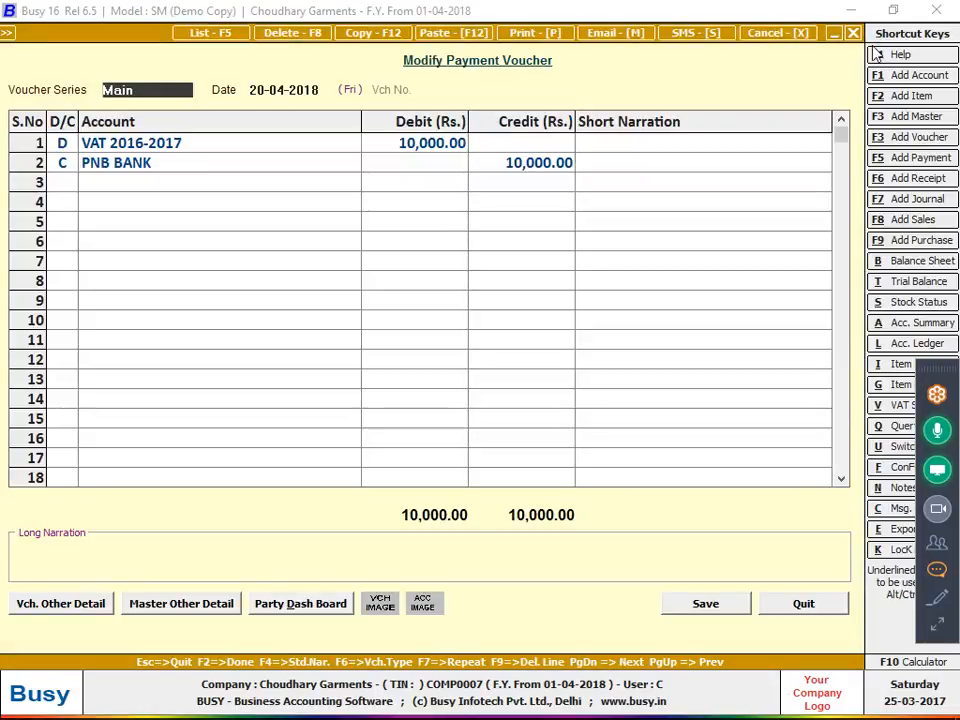
click(877, 55)
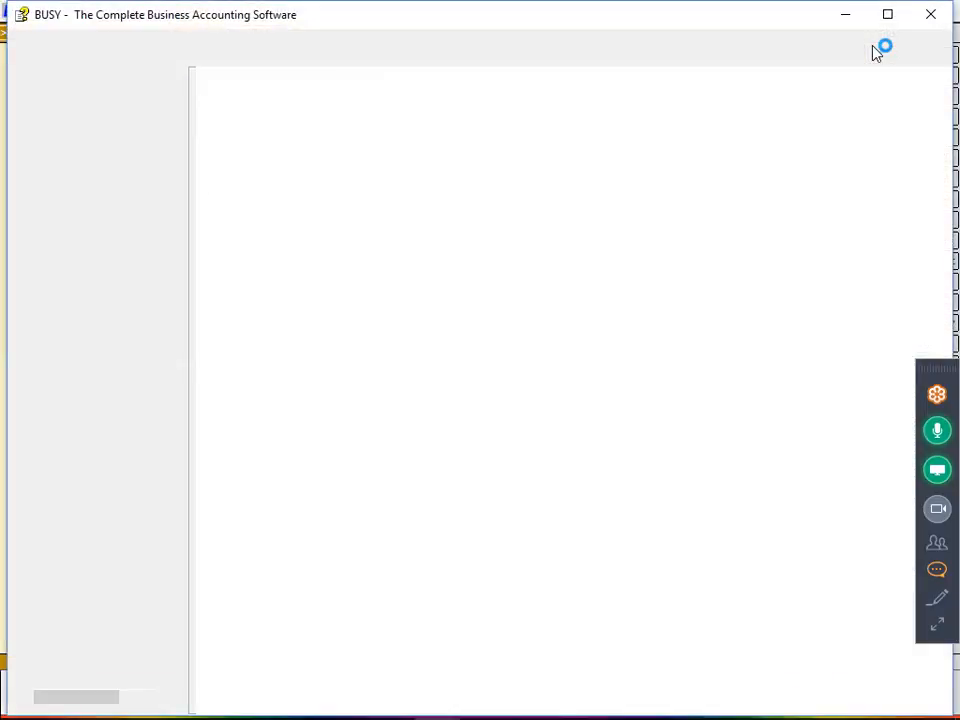
click(933, 15)
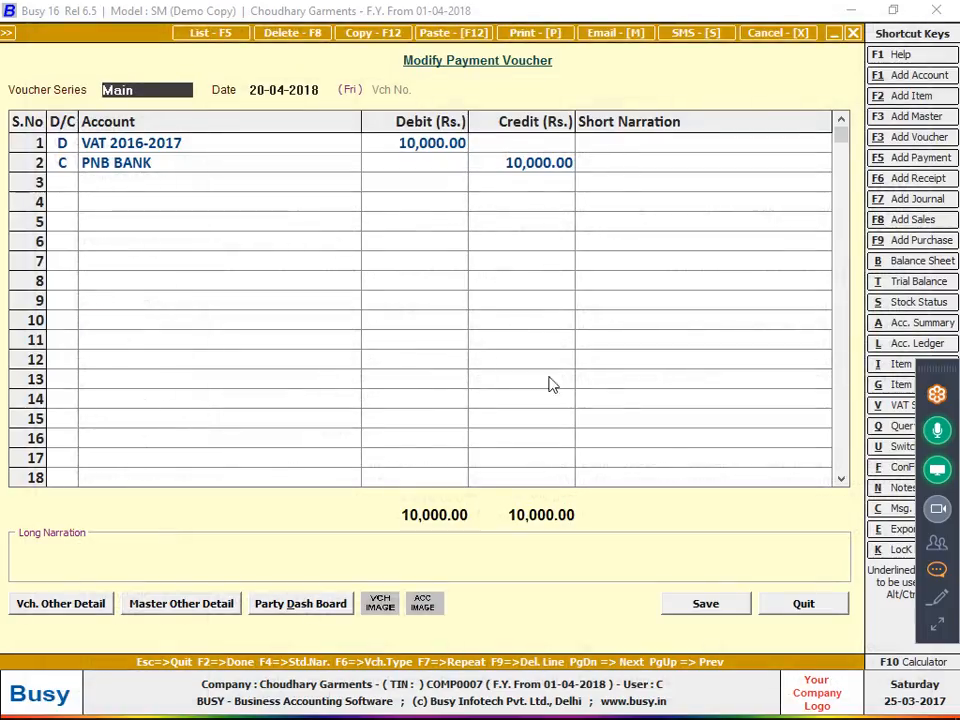
Reopen the VAT 2016-2017 payment voucher, change that account's group to Duties & Taxes, and save the account master
click(803, 604)
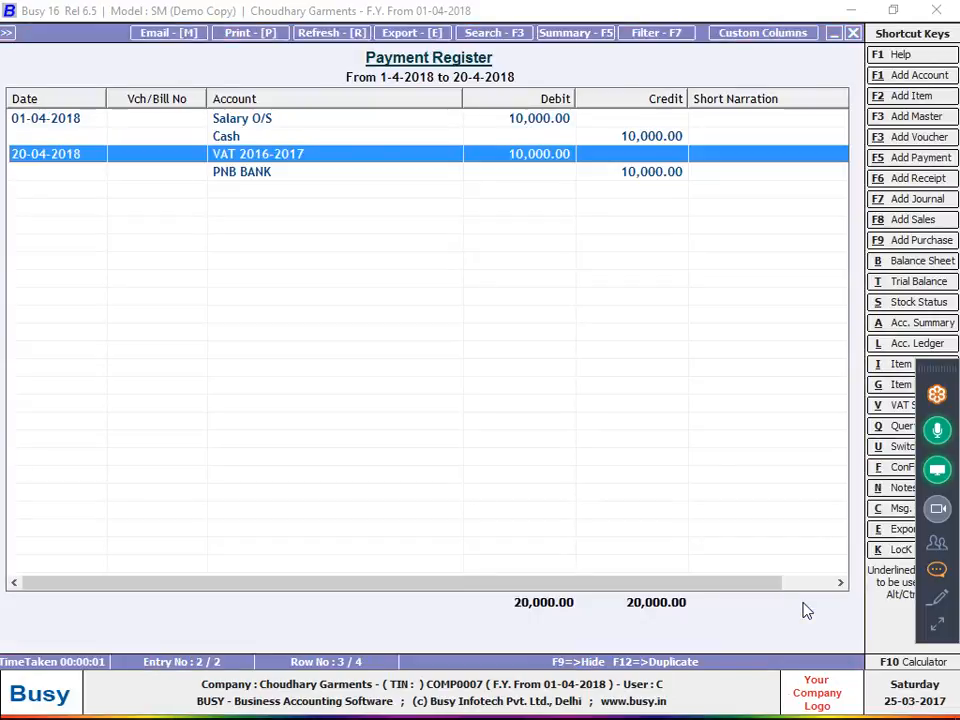
double_click(317, 170)
click(280, 150)
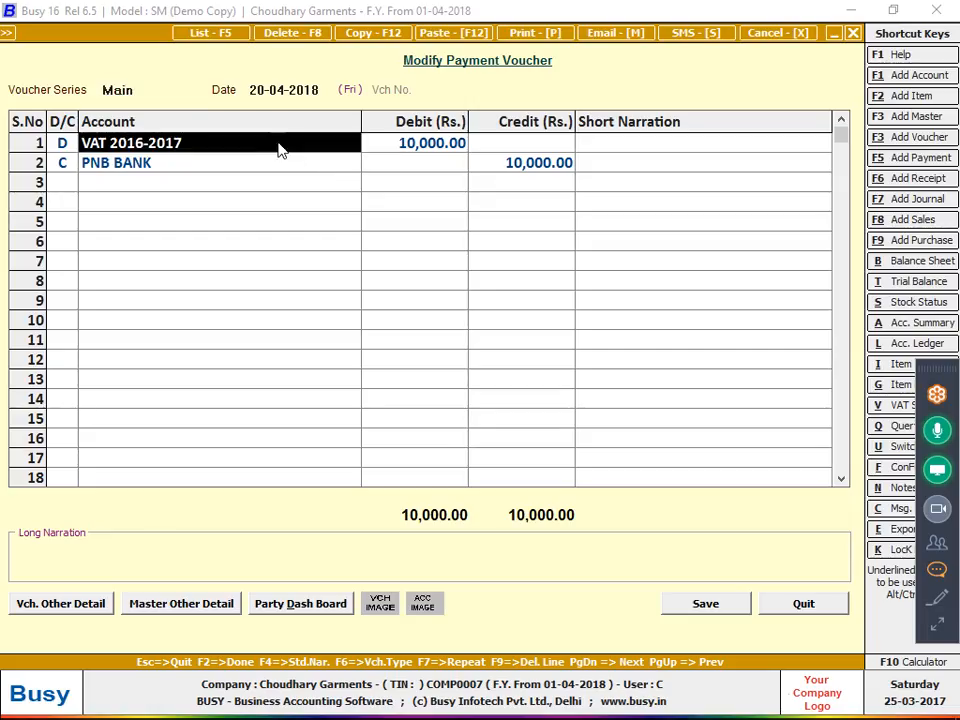
key(alt+m)
key(Return)
key(Return)
key(Return)
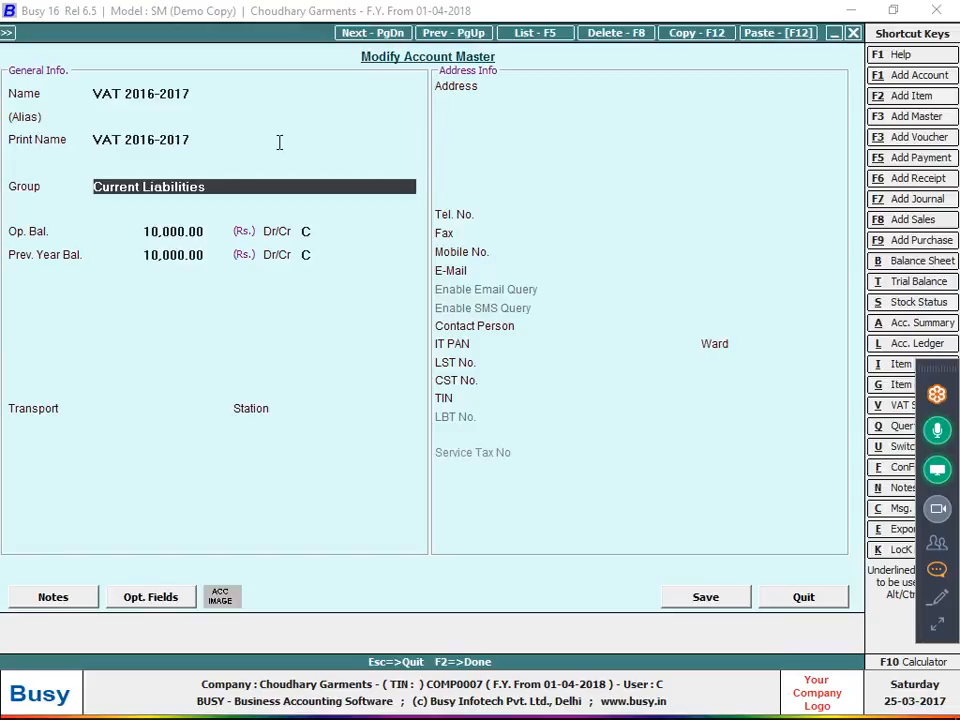
text(DU)
key(Return)
key(F2)
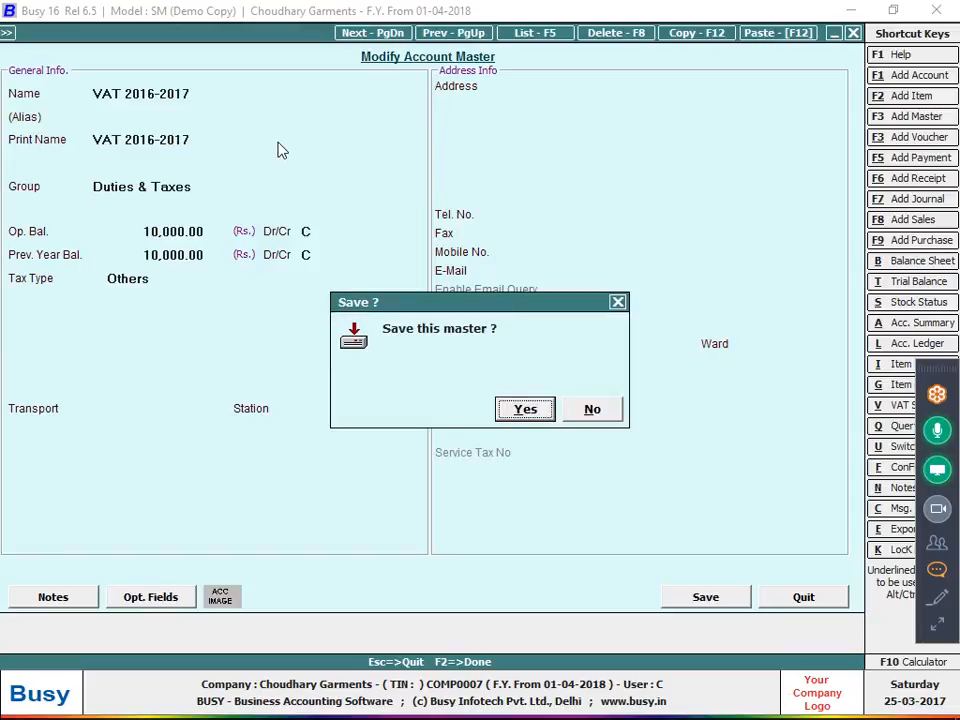
key(Return)
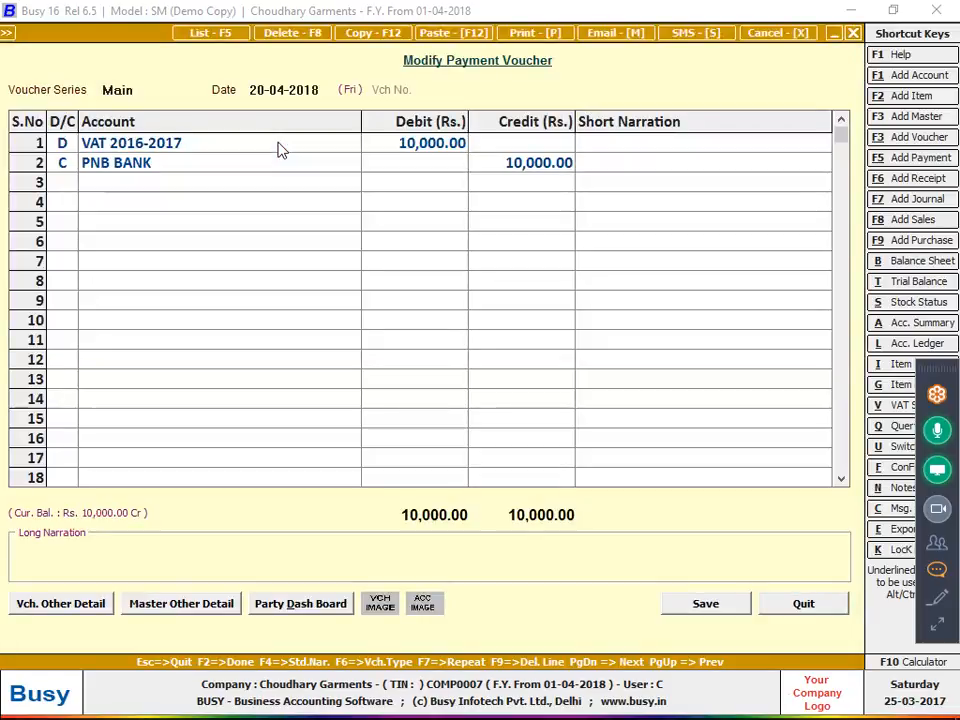
Go through the VAT 2016-2017 payment voucher's existing lines and save it again without changing any entries
key(alt+m)
key(Escape)
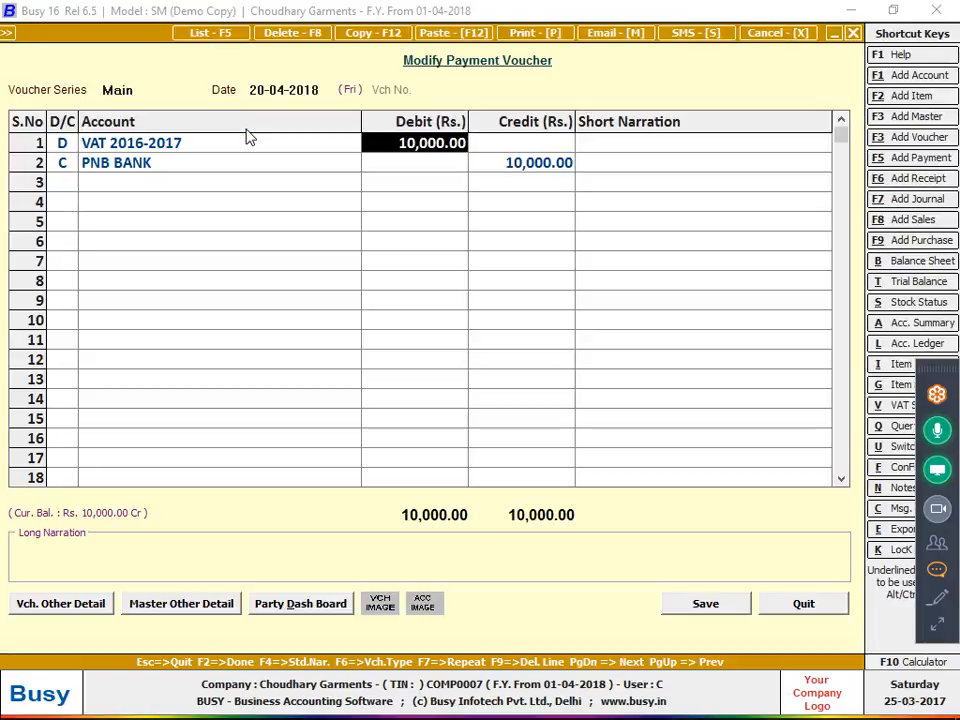
key(Return)
key(Return)
key(Return)
key(Return)
key(Return)
key(Return)
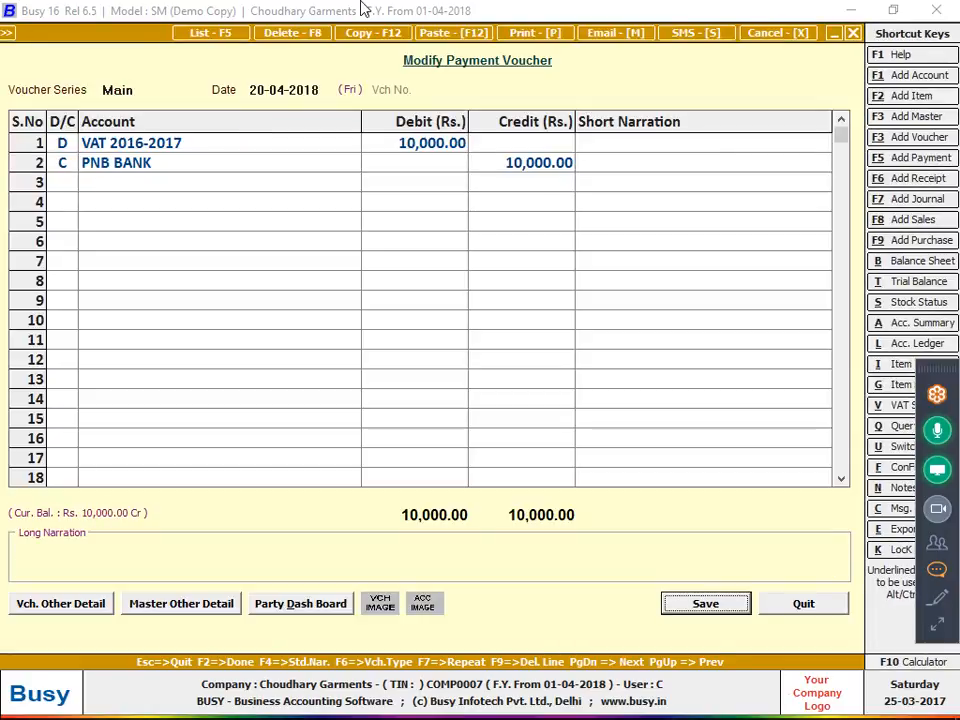
key(Return)
key(Return)
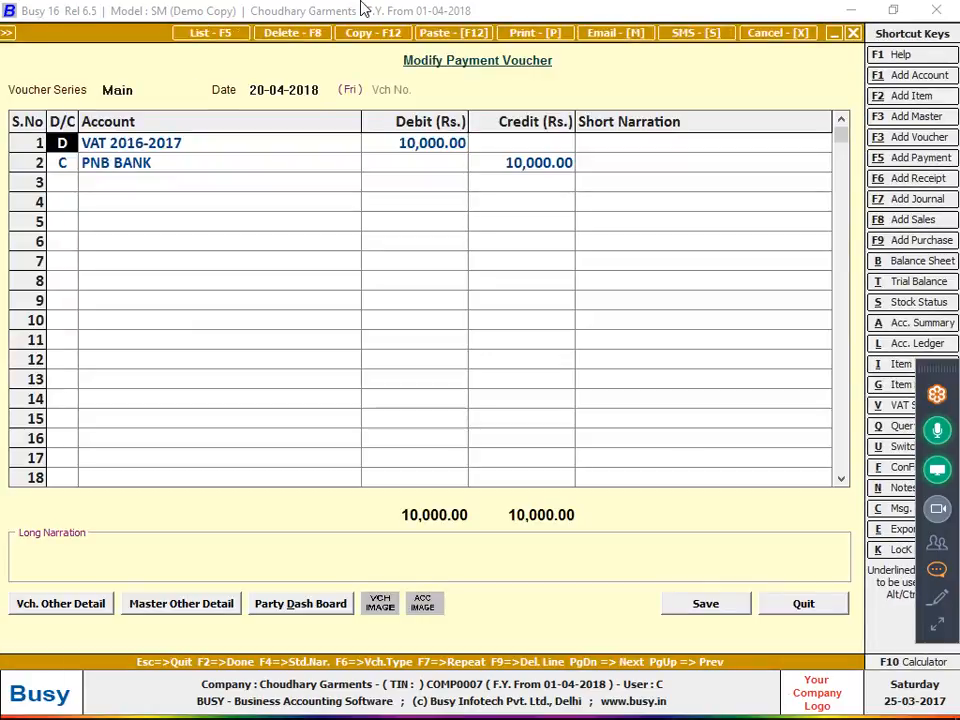
key(Return)
key(Return)
key(Return)
key(Return)
key(Return)
key(Return)
key(Return)
key(Return)
key(Return)
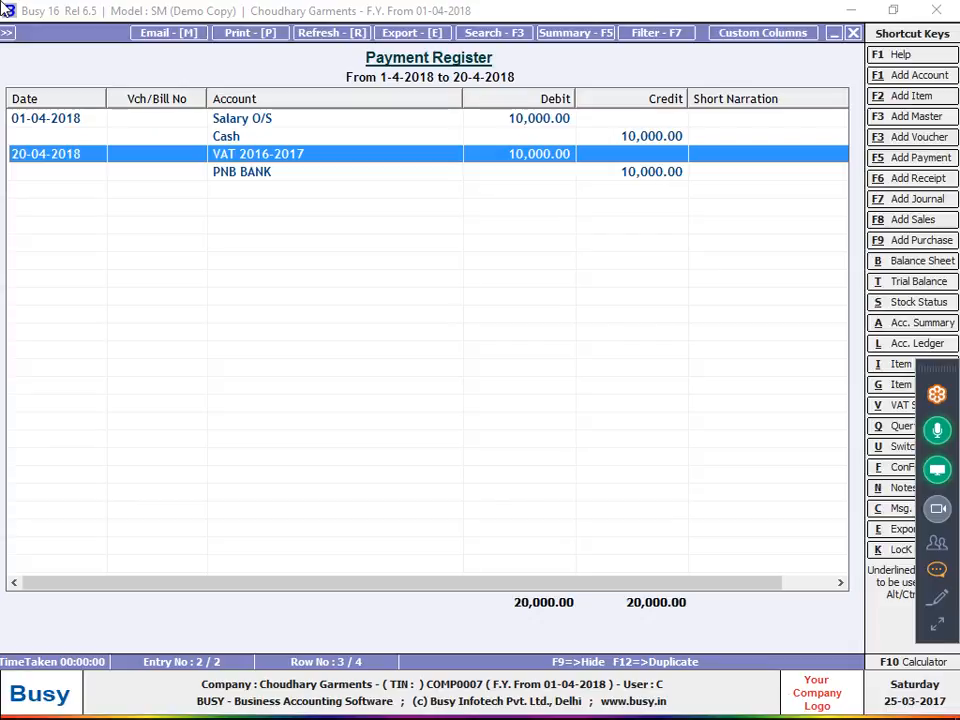
Close the payment register and voucher screens and switch the company to the financial year from 01-04-2017
key(F5)
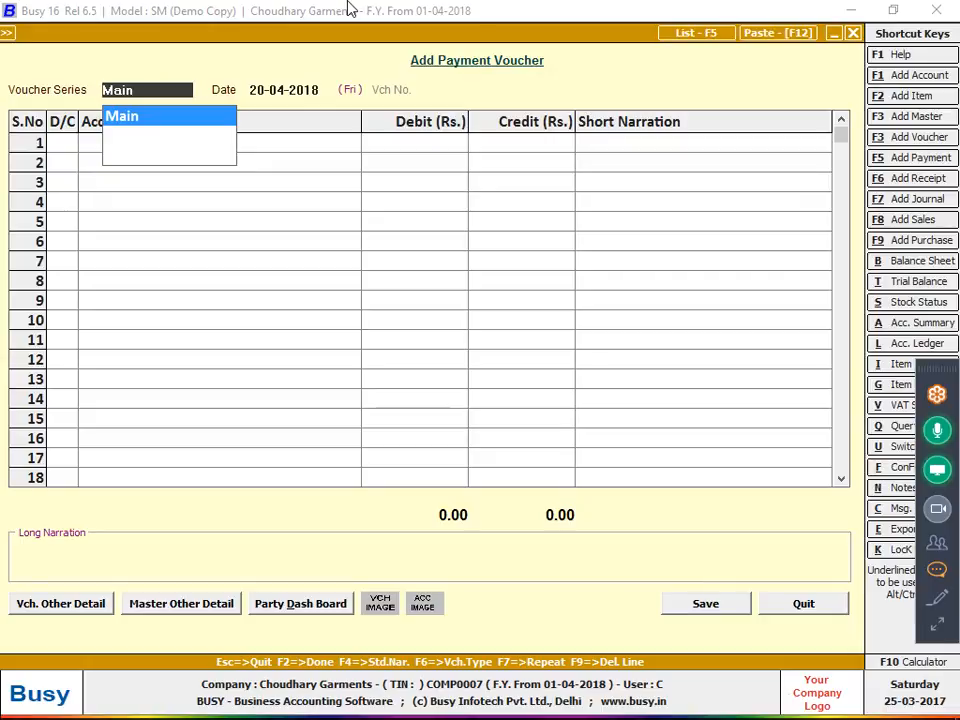
key(Escape)
key(Escape)
key(Return)
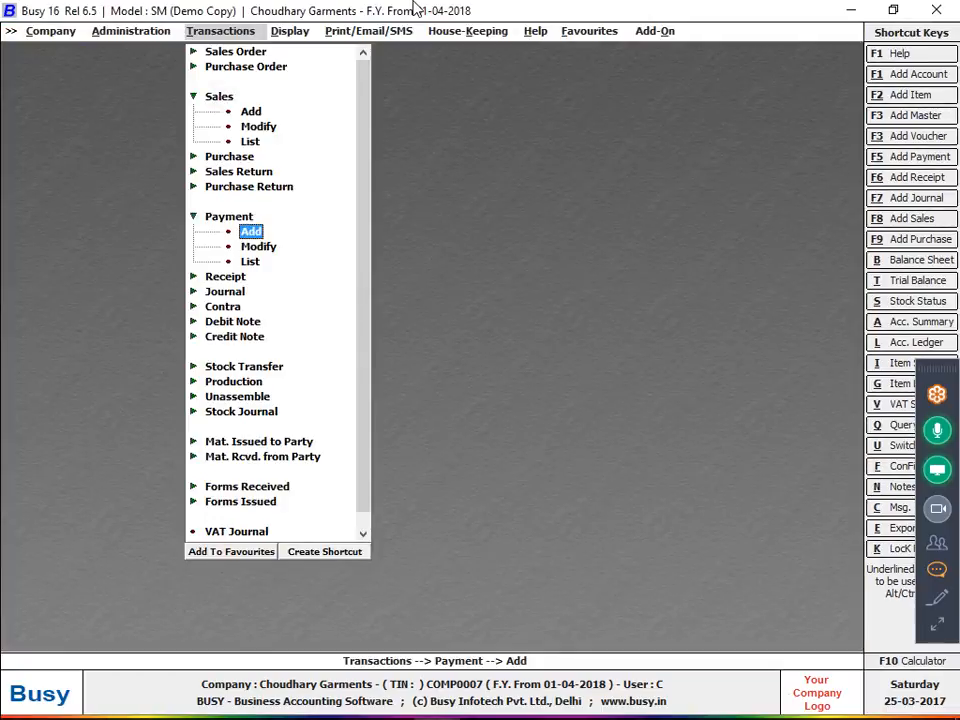
key(Left)
key(Return)
key(Return)
key(Escape)
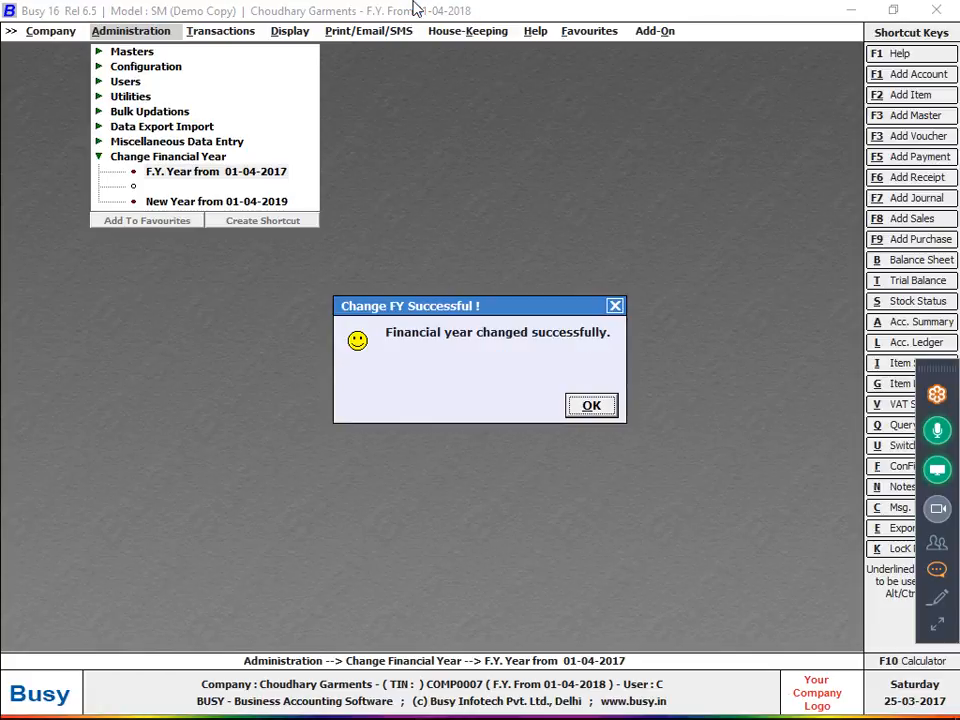
key(Return)
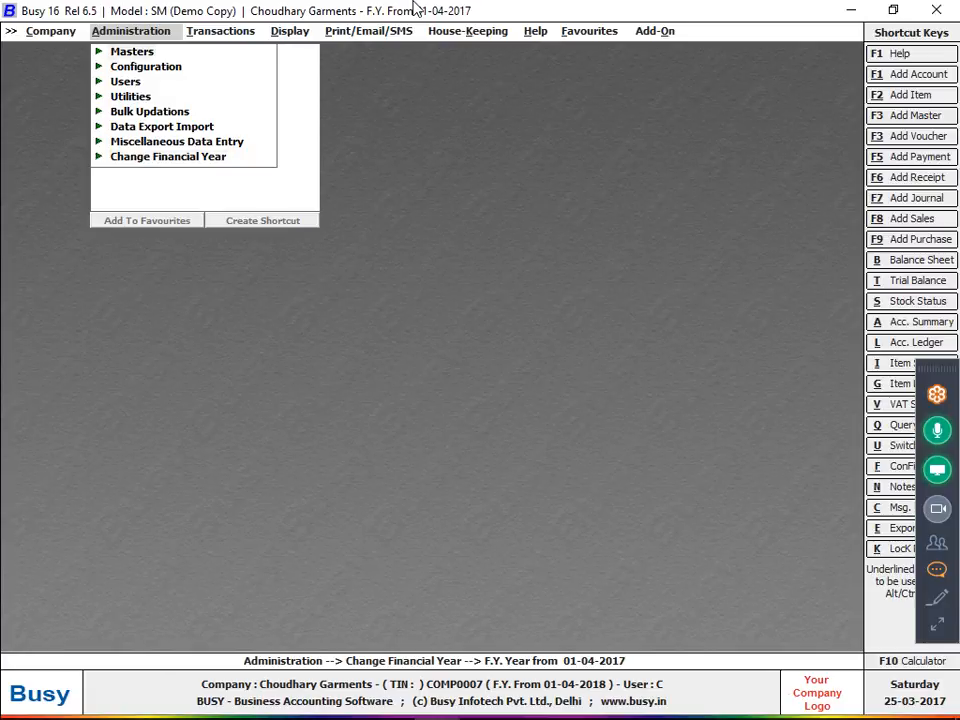
List the journal vouchers of the financial year from 01-04-2017, examine their debit and credit accounts, and close the register
key(Right)
key(Down)
key(Down)
key(Down)
key(Down)
key(Down)
key(Down)
key(Down)
key(Down)
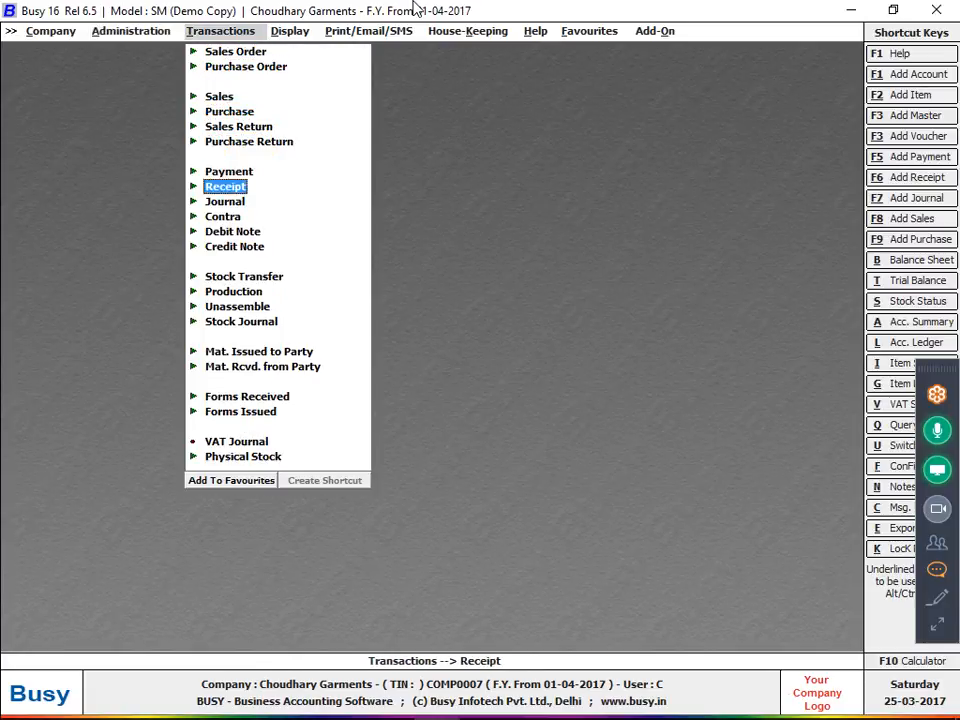
key(Return)
key(Return)
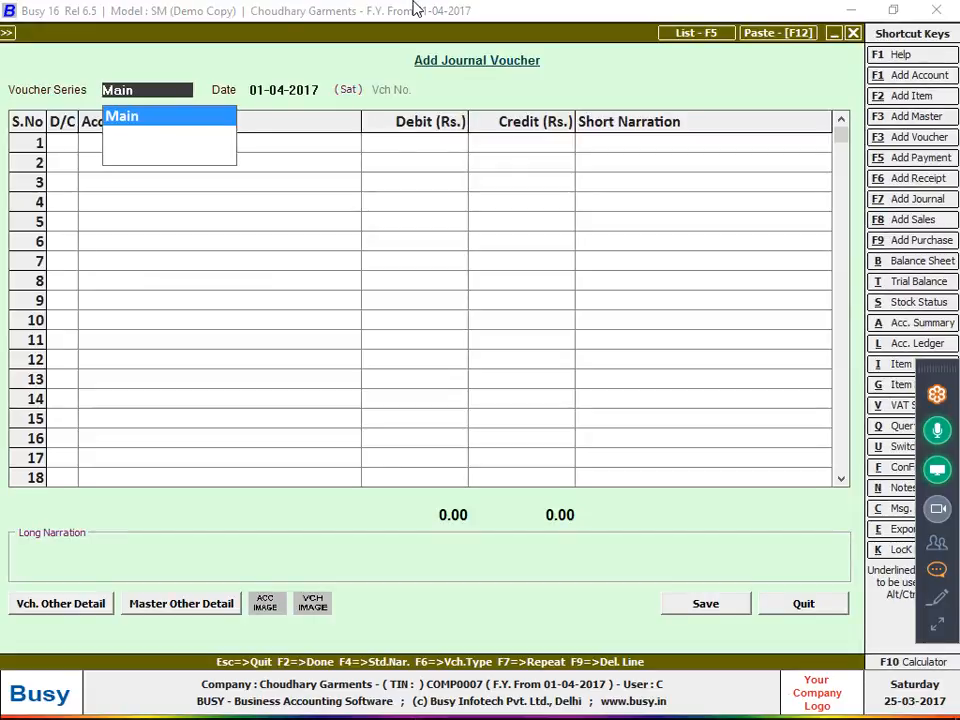
key(F6)
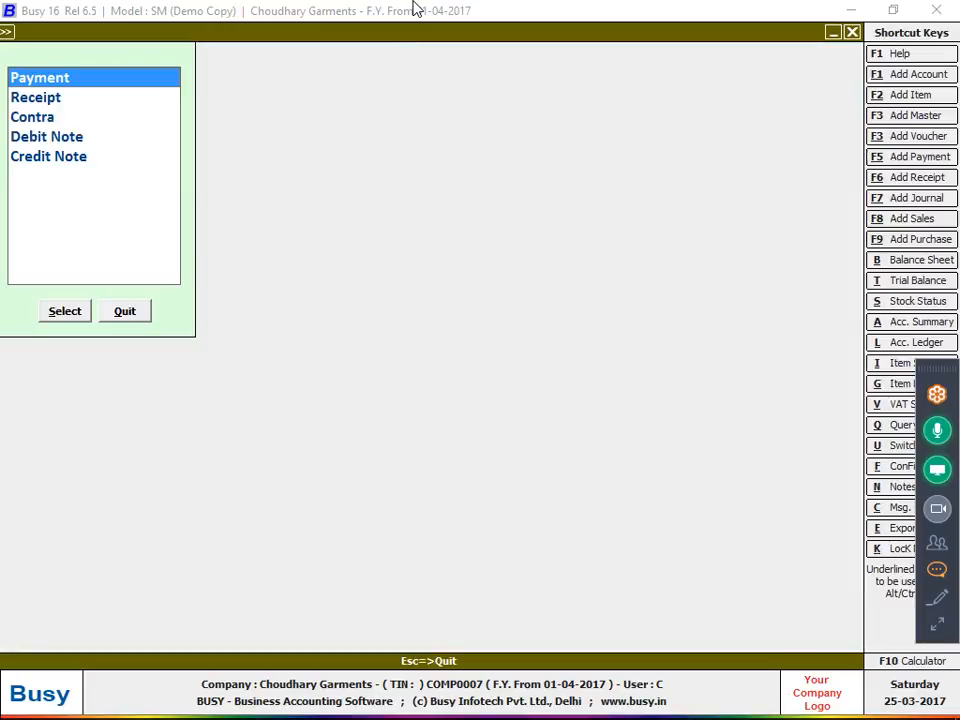
key(Escape)
key(F5)
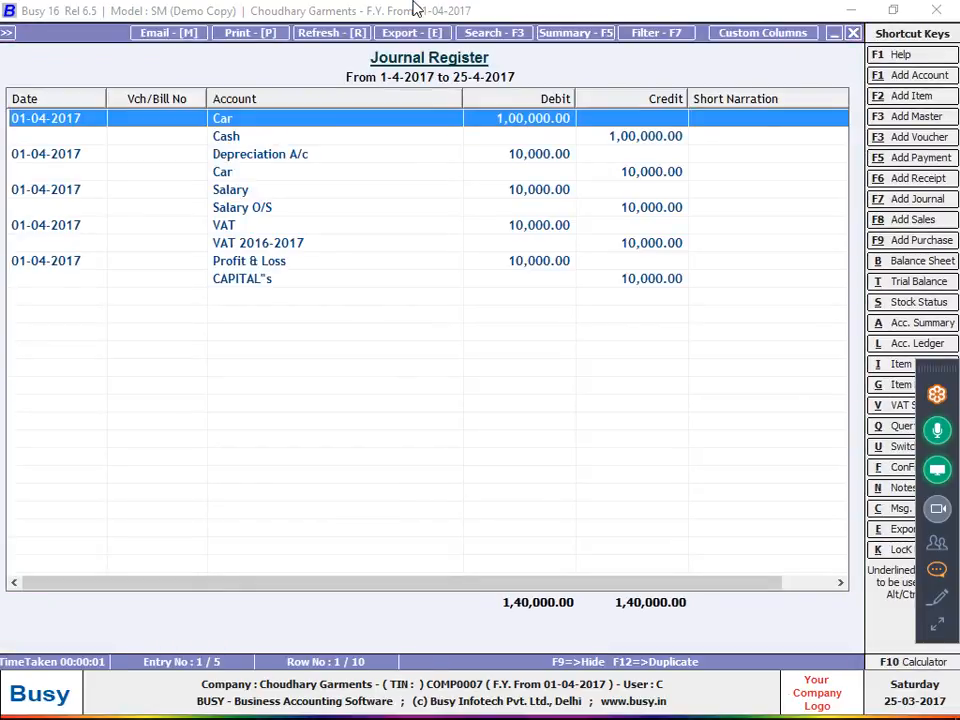
key(Escape)
key(Escape)
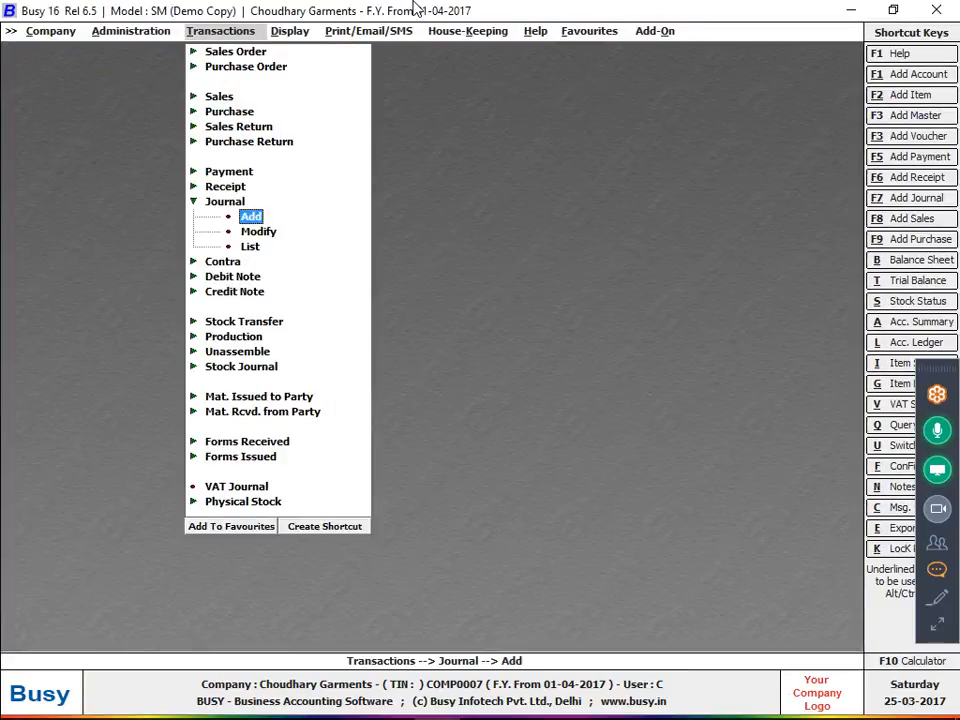
Switch the company back to the financial year from 01-04-2018 without carrying forward the balances
key(Left)
key(Return)
key(Return)
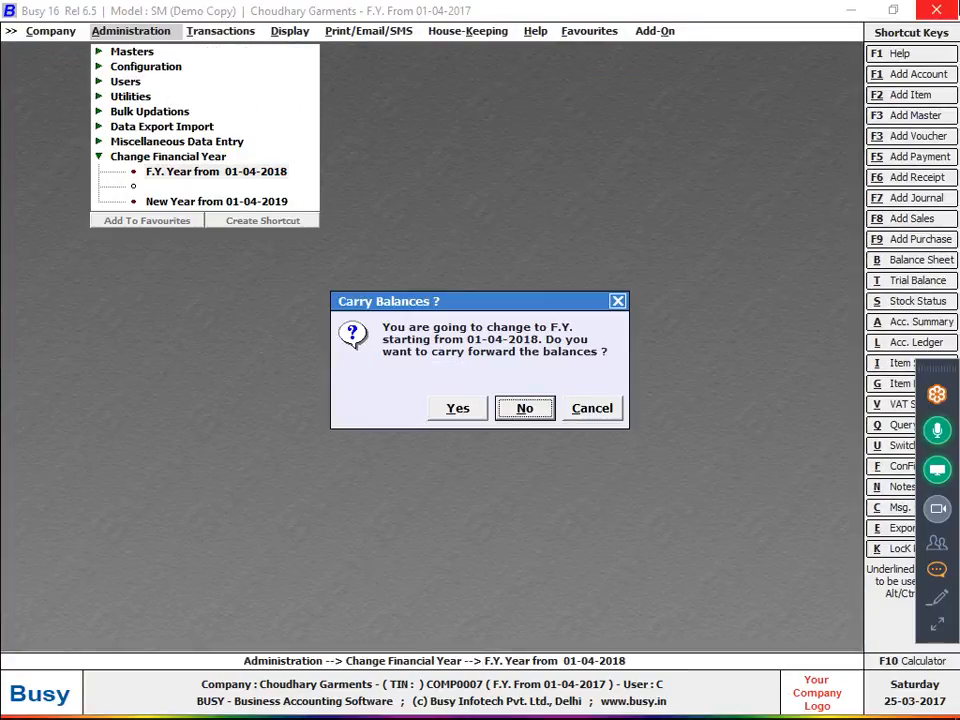
key(Return)
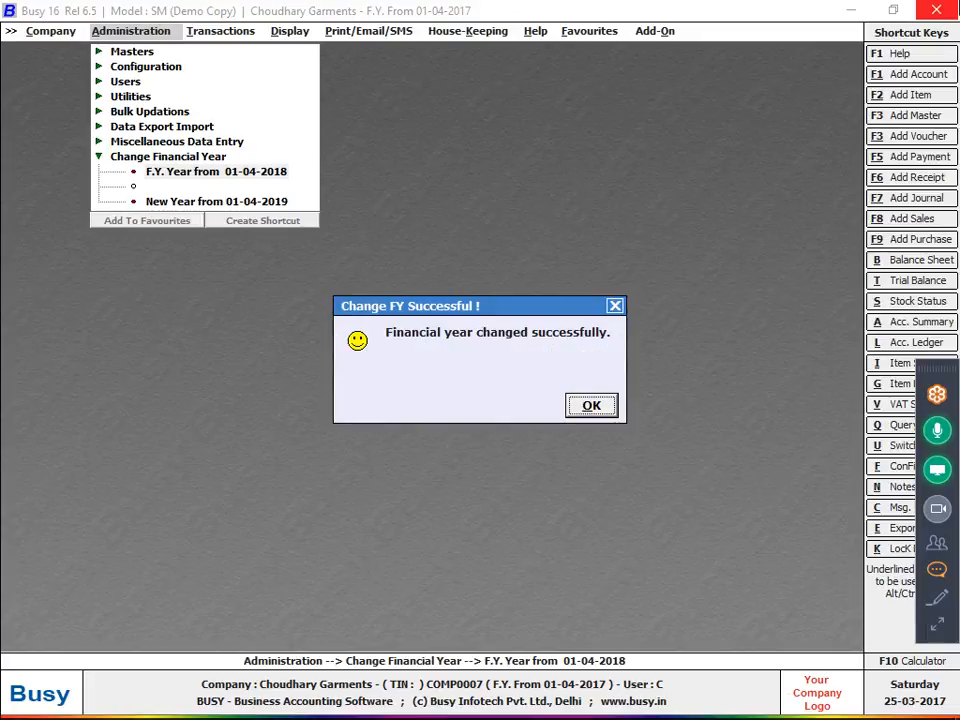
key(Return)
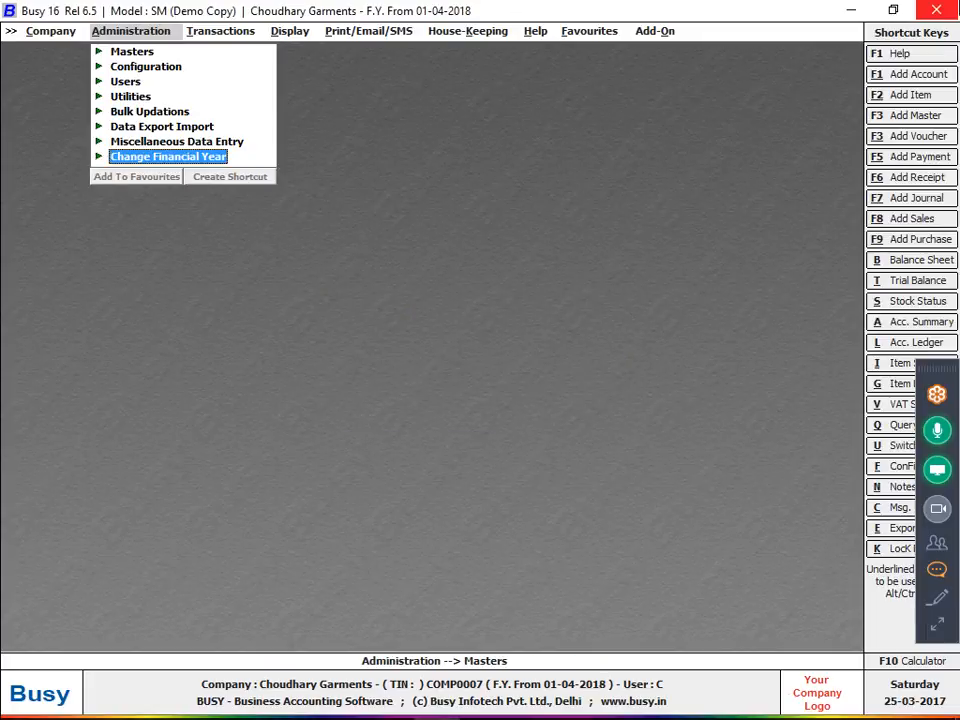
Display the account ledger of CAPITAL"s from 01-04-2017 to 20-04-2018 with Single Account (Auto) details
key(alt+l)
key(Return)
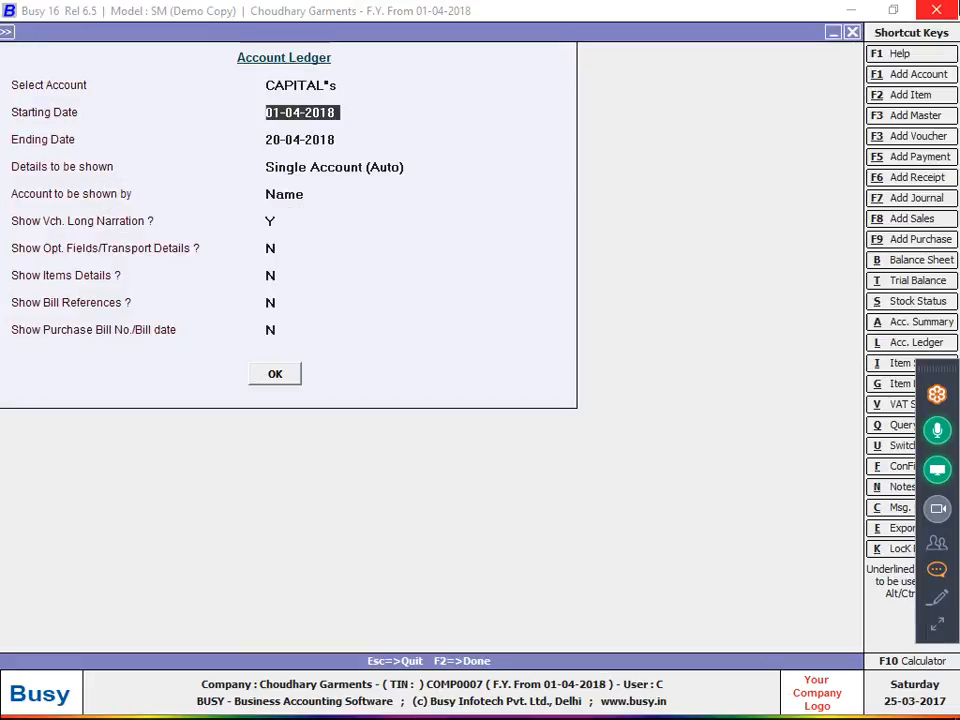
text(1-04-201)
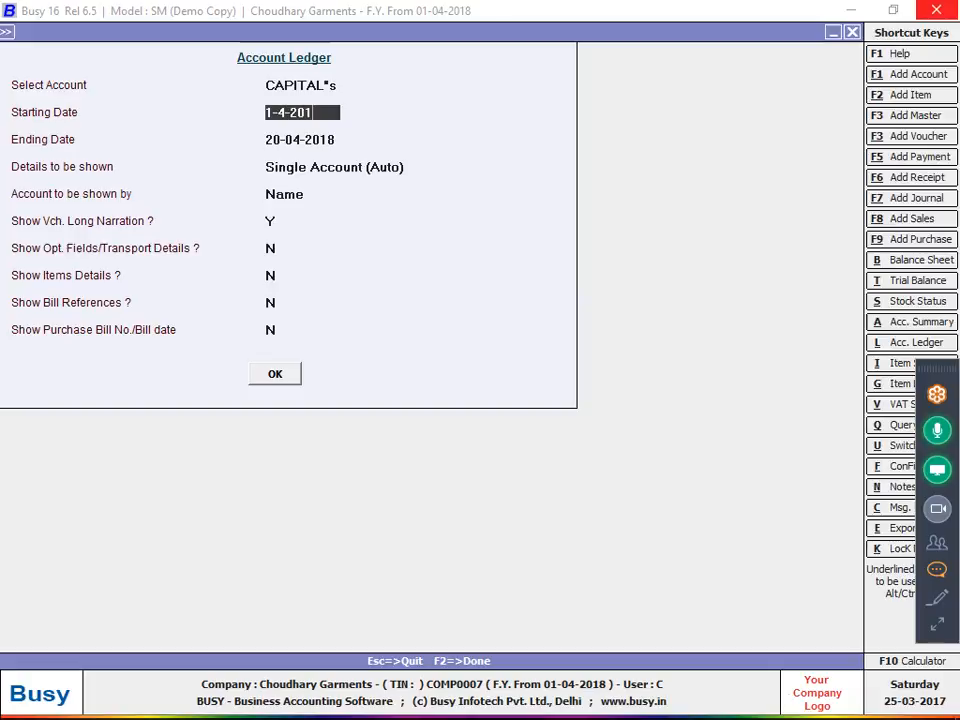
text(7)
key(Return)
key(Return)
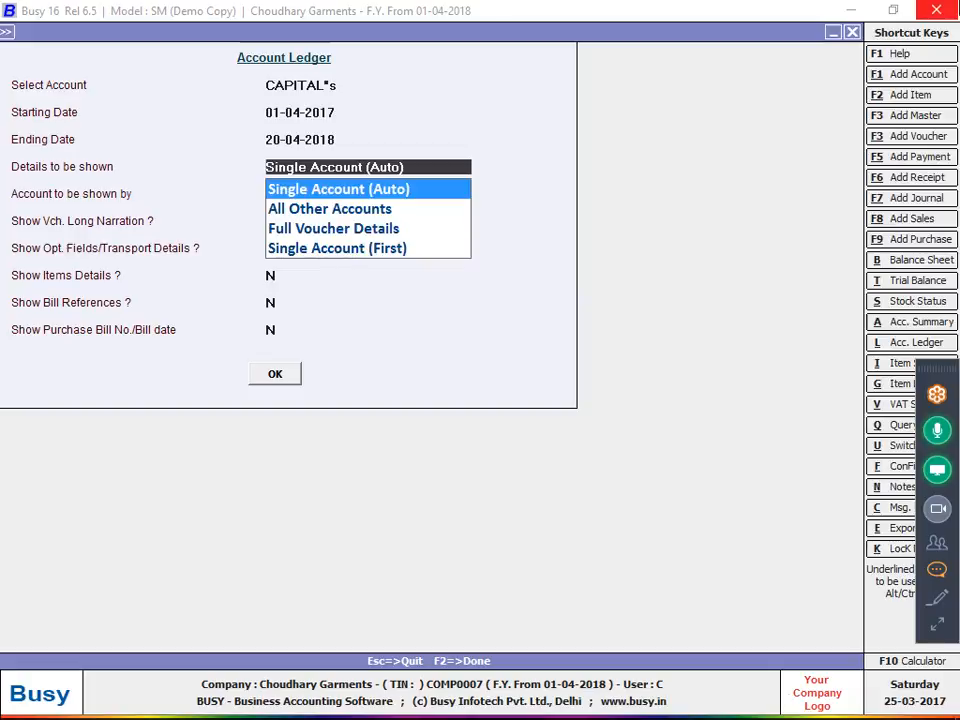
key(Return)
key(Return)
key(Return)
key(Return)
key(Return)
key(Return)
key(Return)
key(Return)
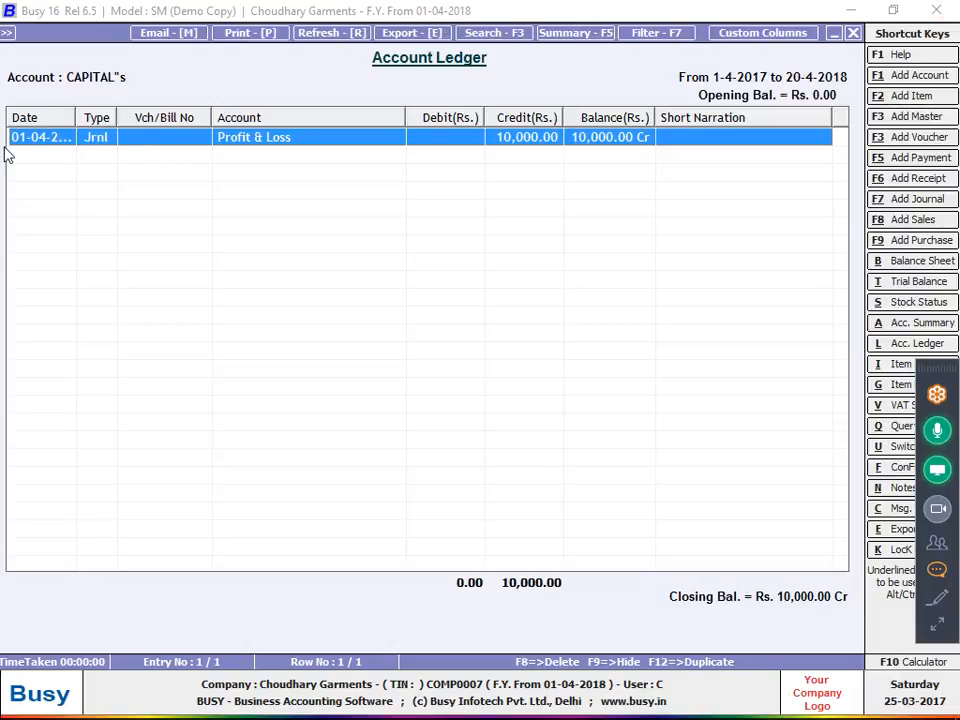
Widen the ledger's Date column to read the entry's full date, and close the ledger
drag(74, 122, 144, 124)
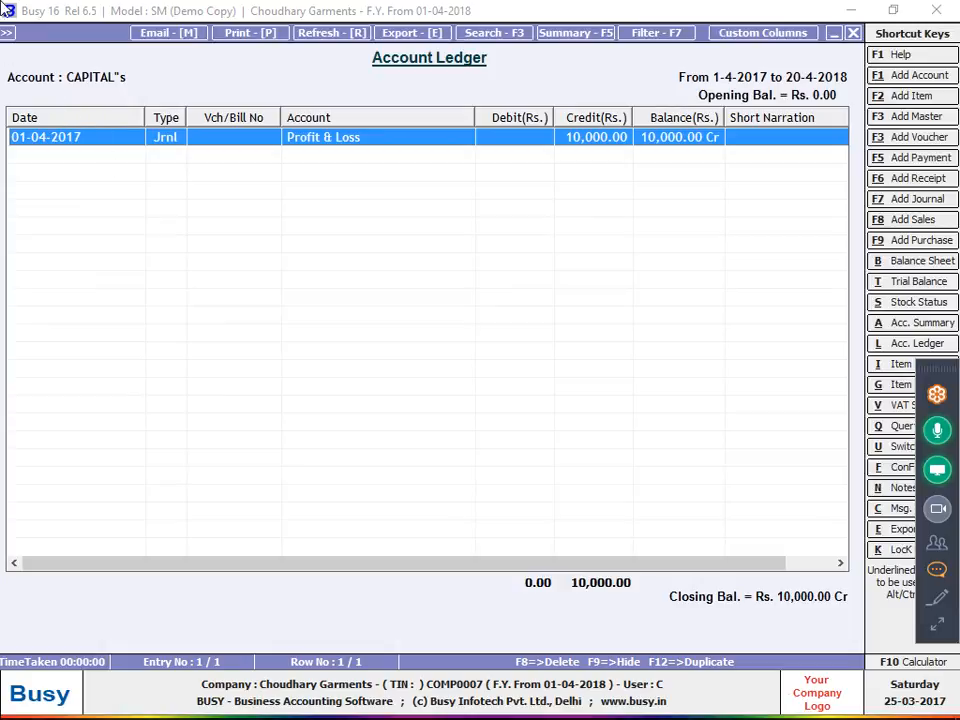
key(Escape)
key(Escape)
key(Escape)
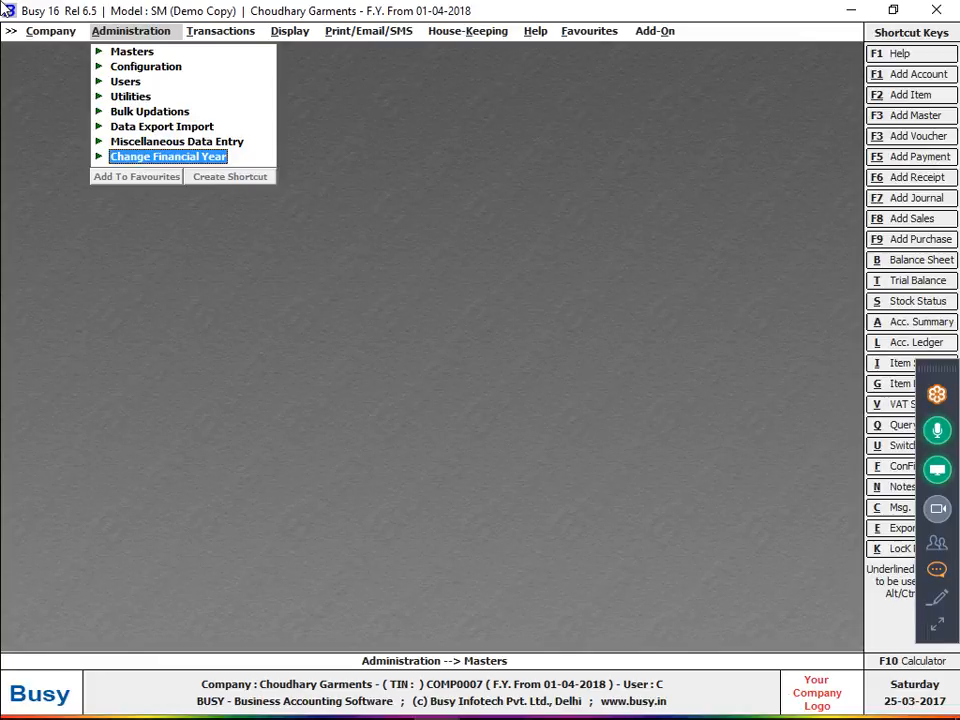
Change the financial year to the one from 01-04-2017
key(Return)
key(Return)
key(Escape)
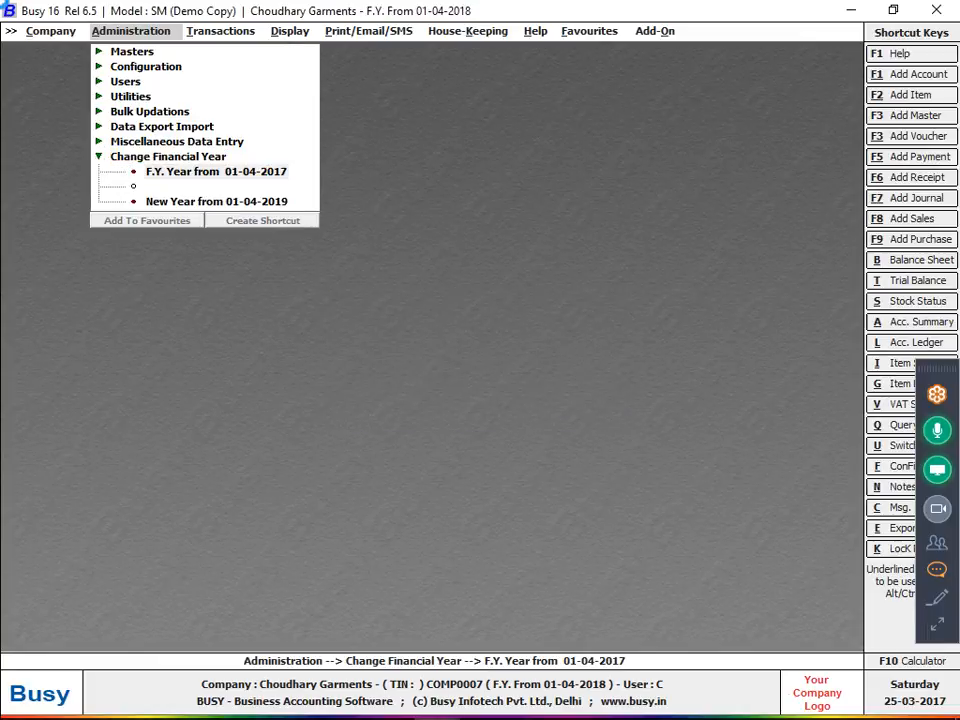
key(Return)
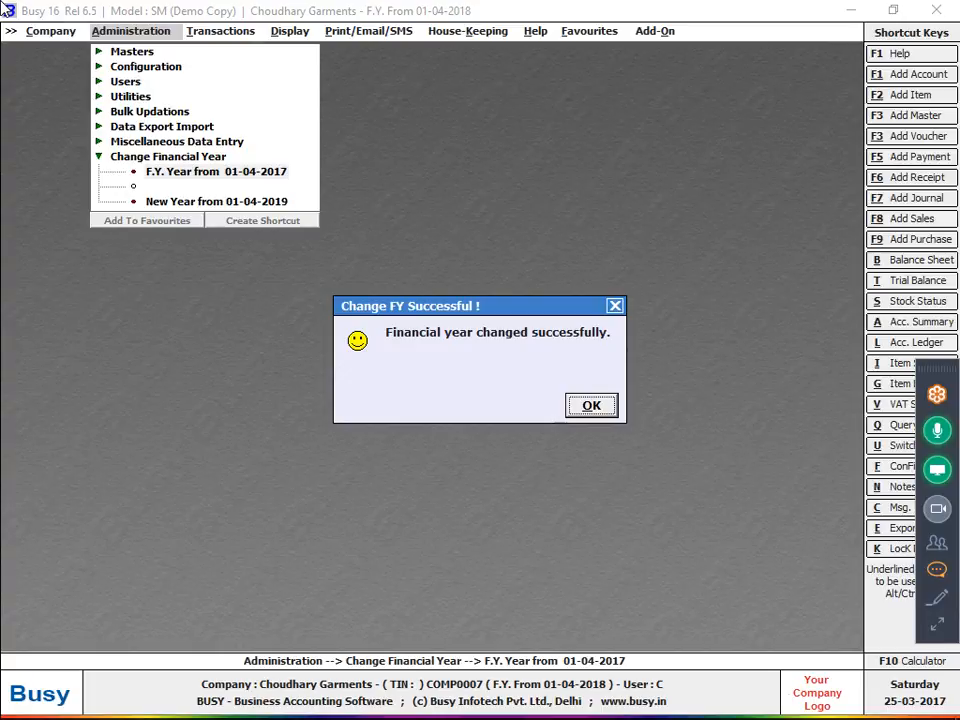
key(Return)
Start a payment voucher in series Main dated 01-04-2017 and debit Salary with Rs. 1,000 on the first line
key(Right)
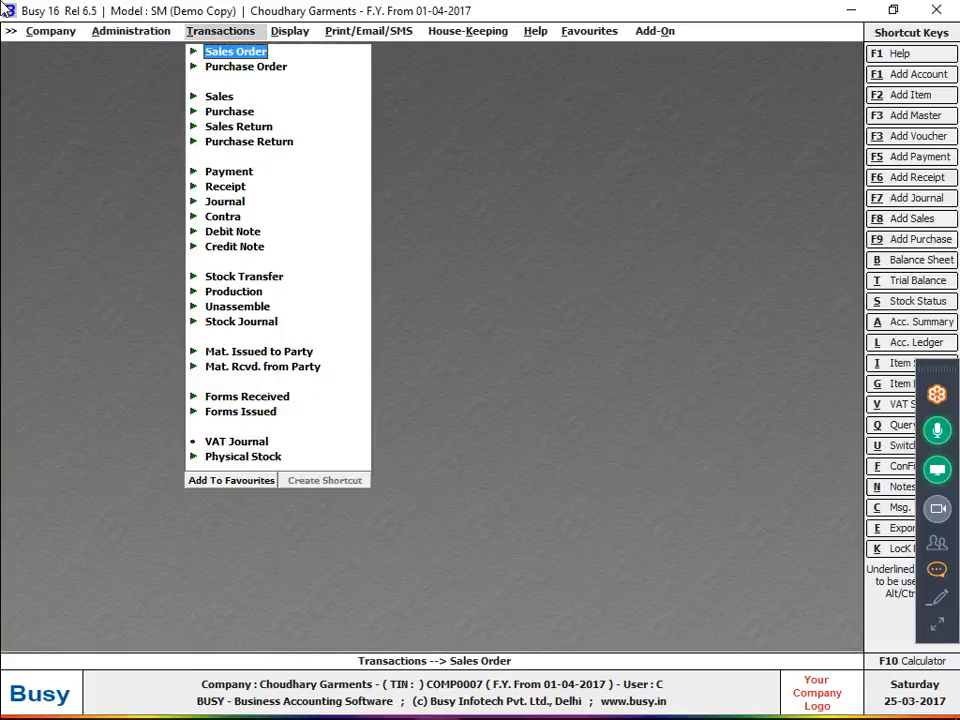
key(Down)
key(Down)
key(Down)
key(Down)
key(Down)
key(Down)
key(Return)
key(Return)
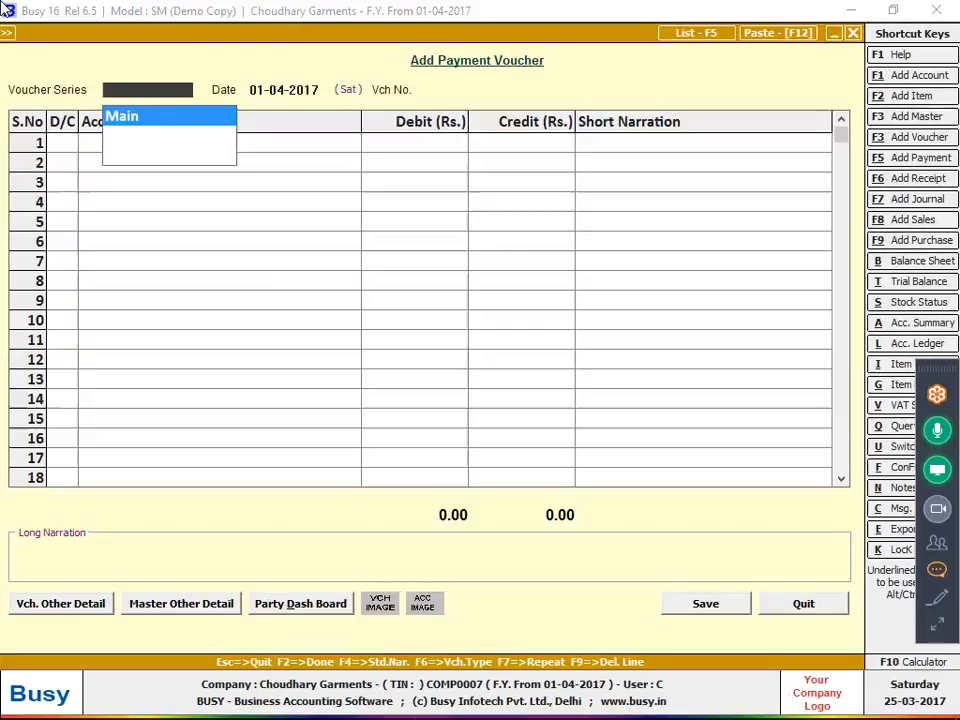
key(Return)
key(Return)
key(Return)
text(sALAR)
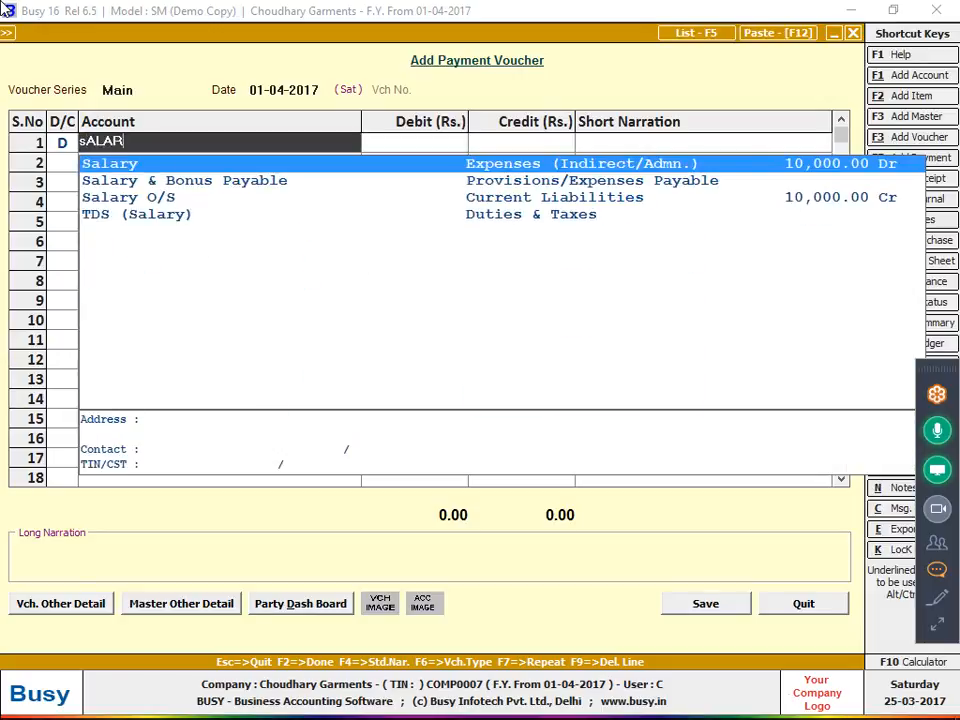
key(Return)
text(1000)
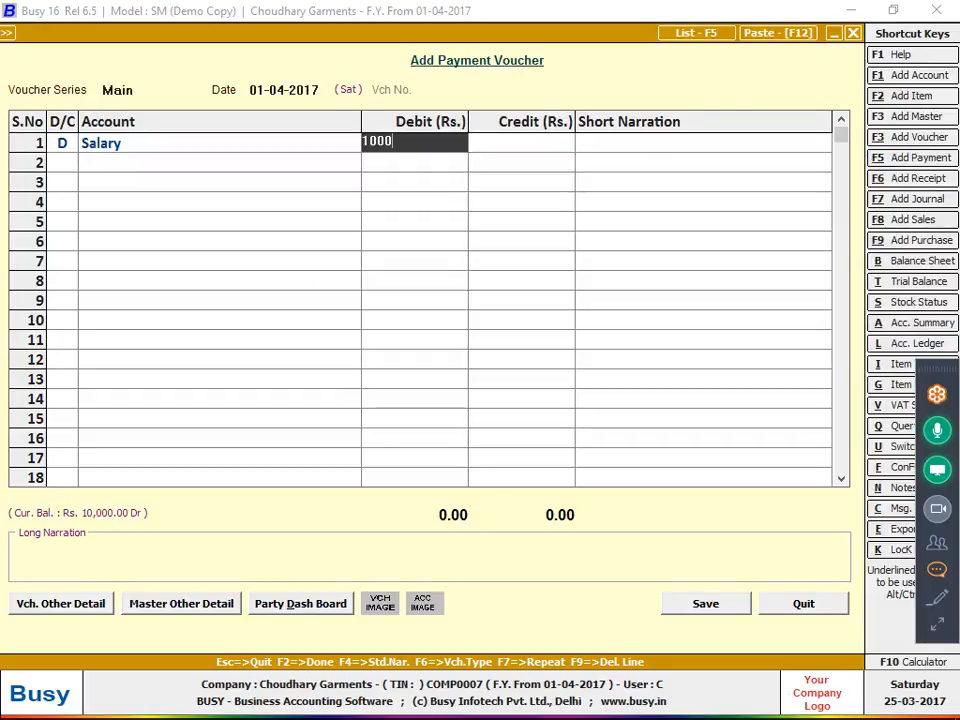
key(Return)
Credit Cash with Rs. 1,000 on the second line and save the salary payment voucher despite the negative cash balance
key(Return)
text(c)
key(Return)
key(F2)
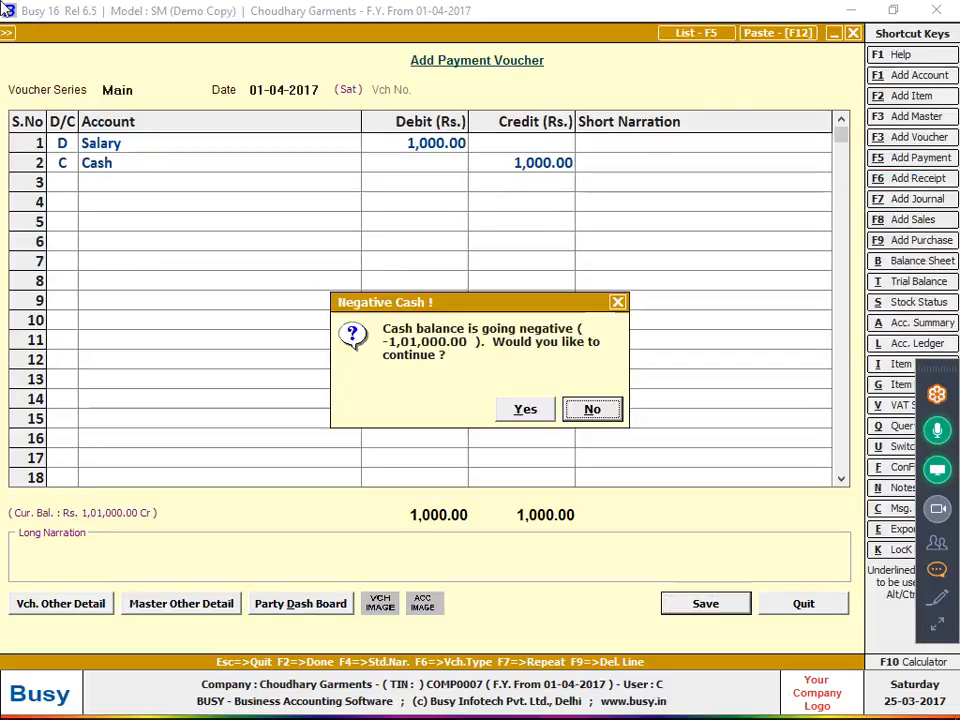
key(Left)
key(Return)
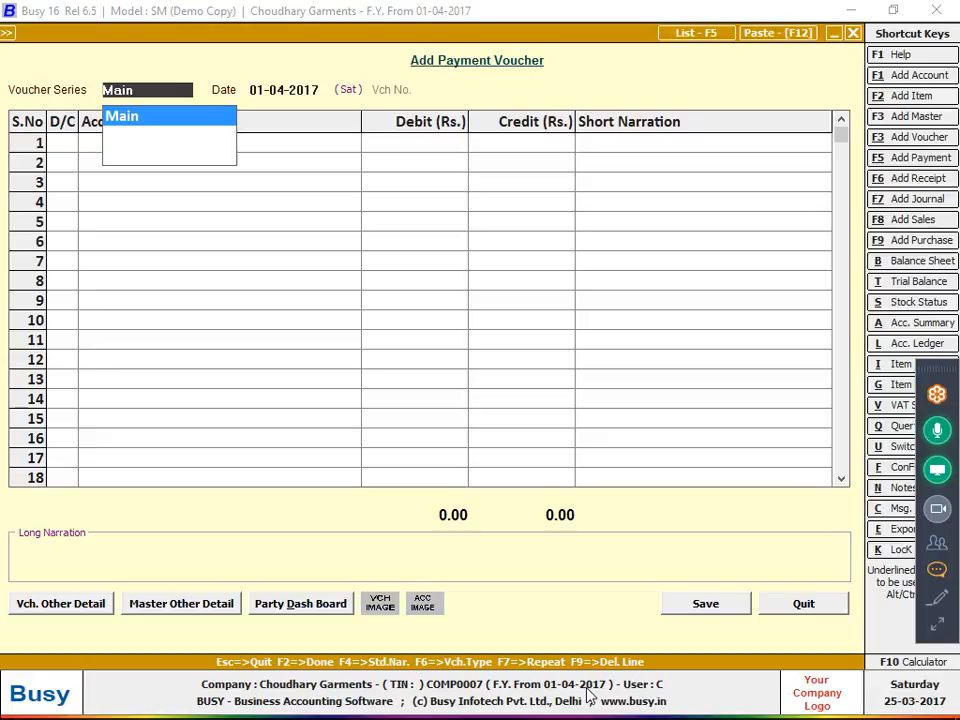
Close the empty payment voucher and switch to the financial year from 01-04-2018, carrying forward the balances of all masters
key(Escape)
key(Escape)
key(Escape)
key(Left)
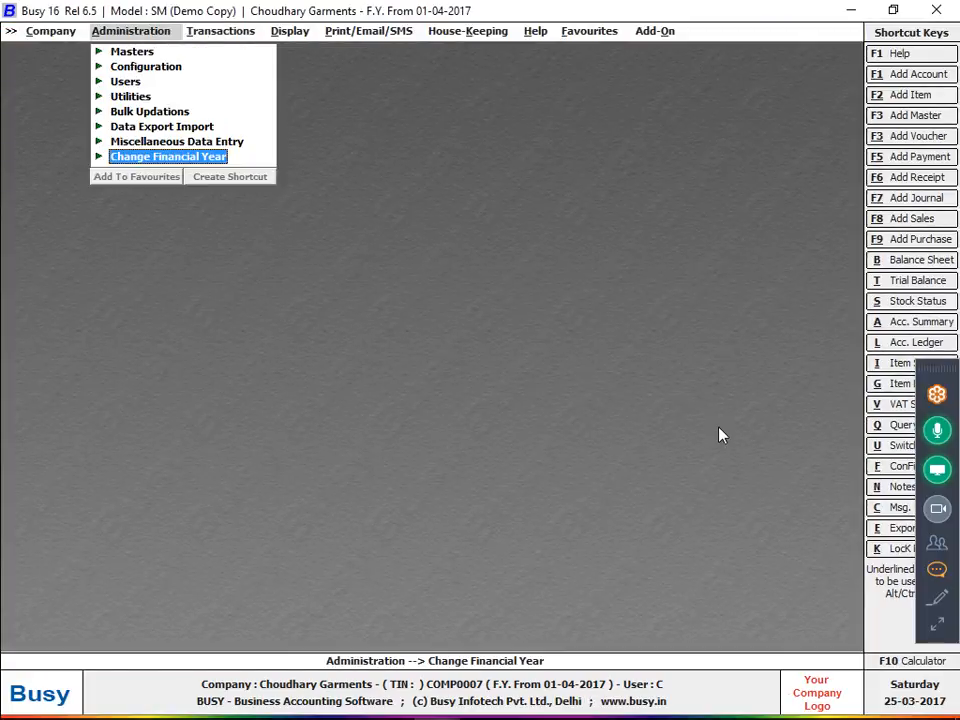
key(Return)
key(Return)
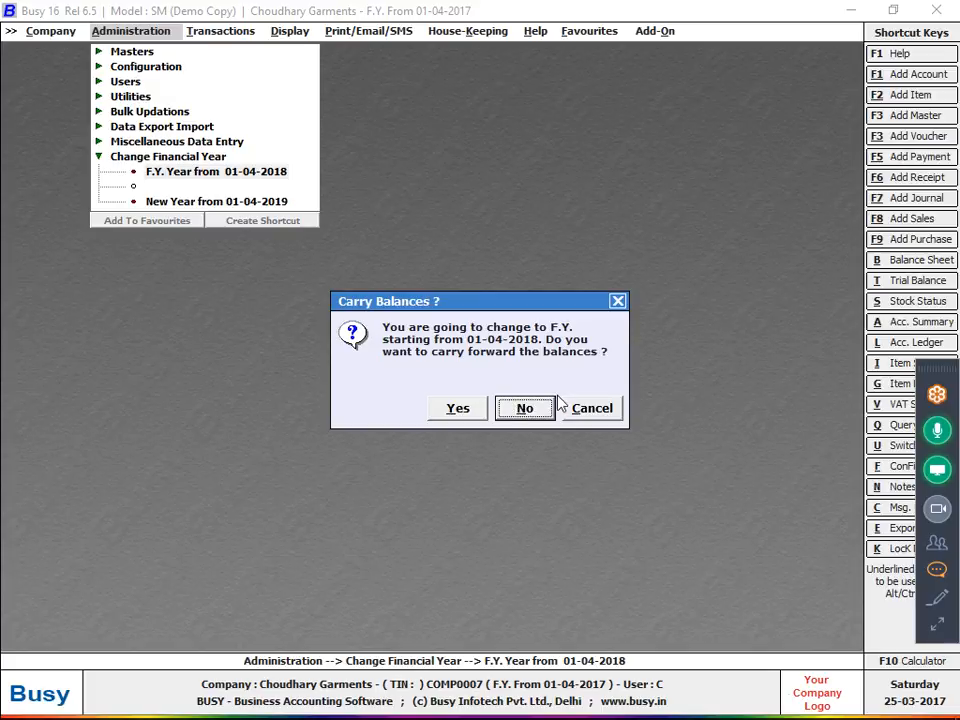
click(486, 409)
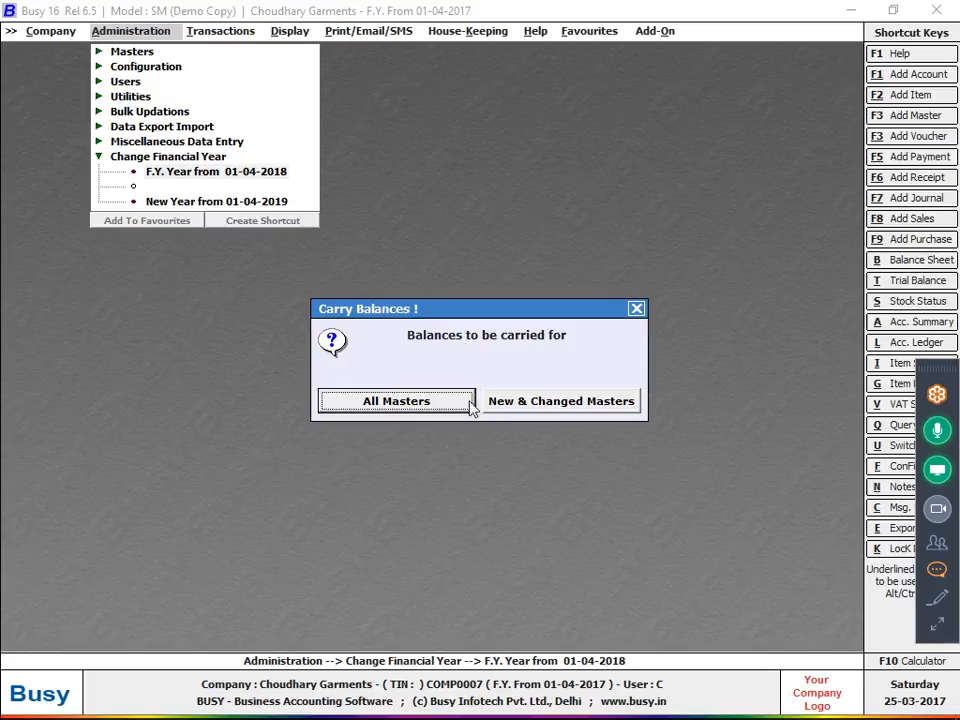
click(467, 405)
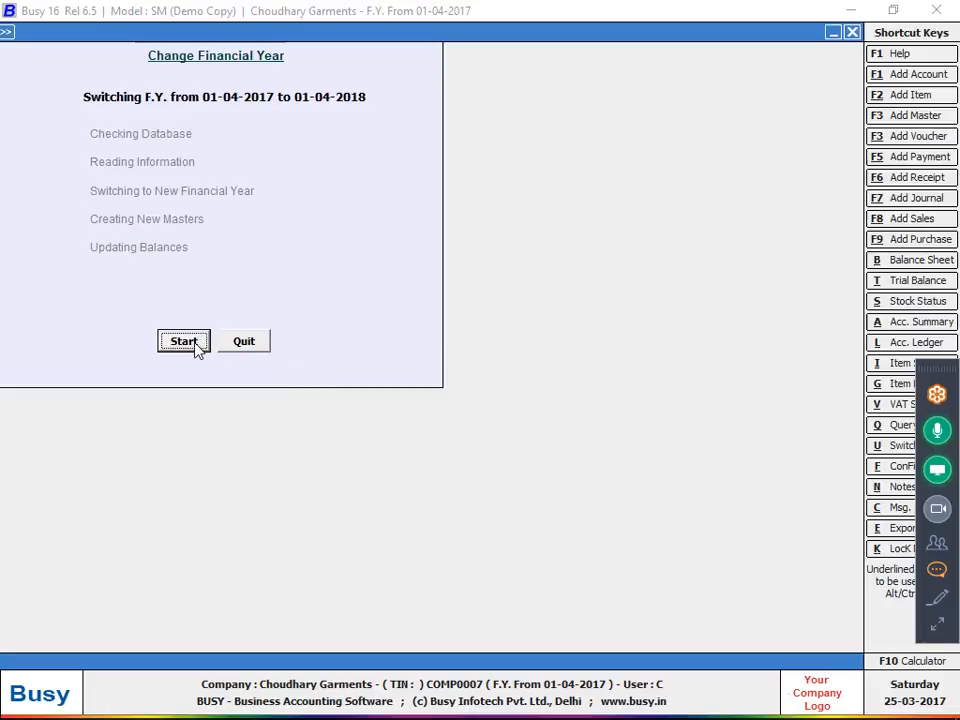
click(196, 343)
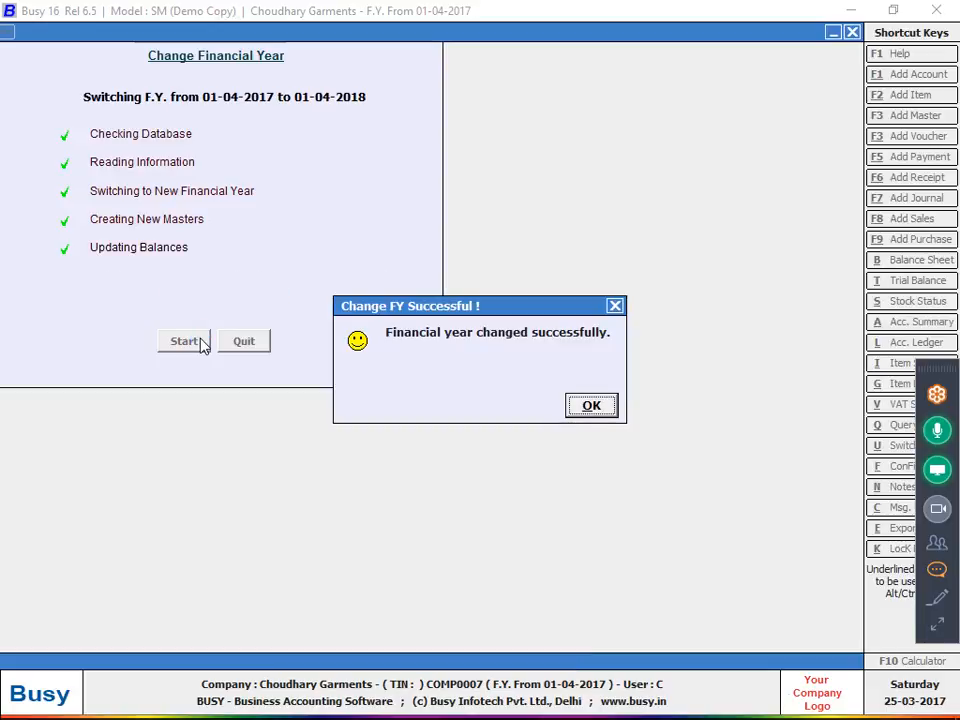
click(591, 406)
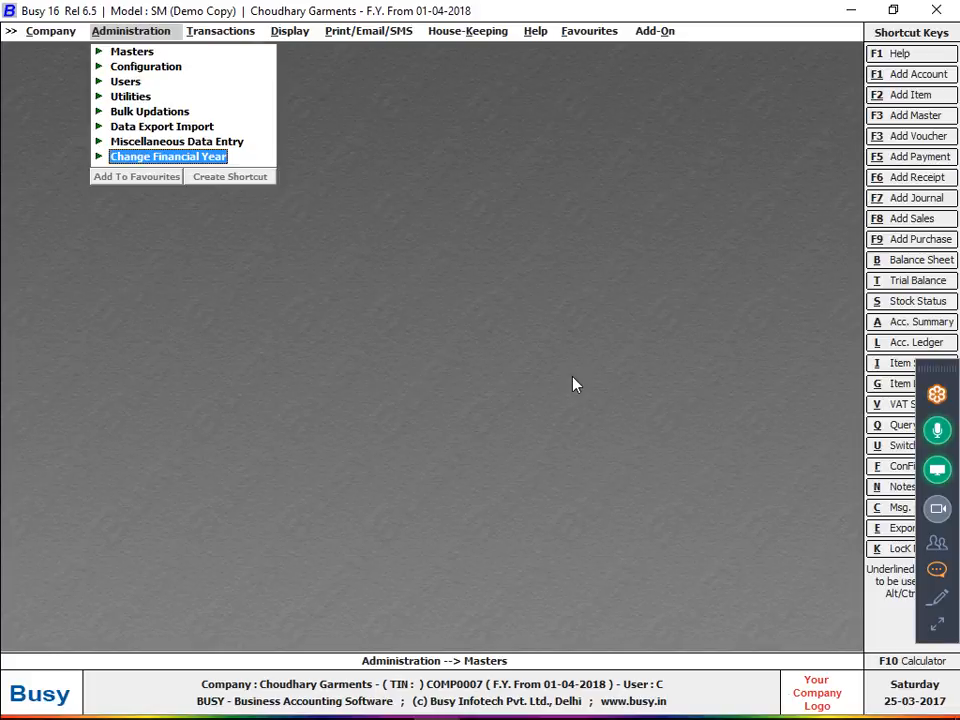
Create the new financial year from 01-04-2019 and switch the company to it
key(Return)
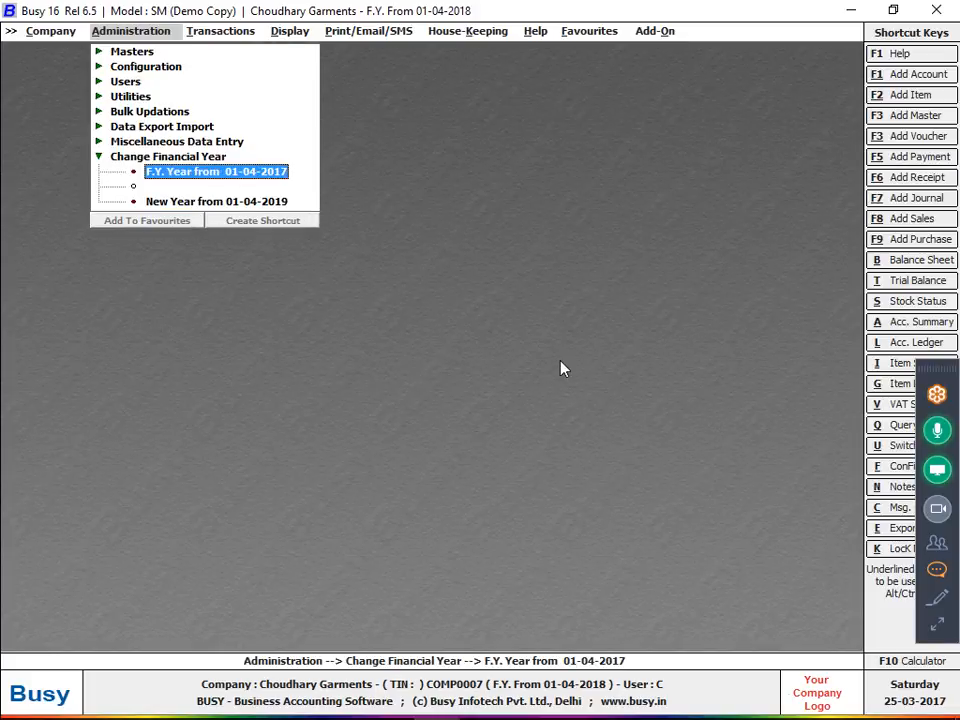
key(Down)
key(Return)
key(Return)
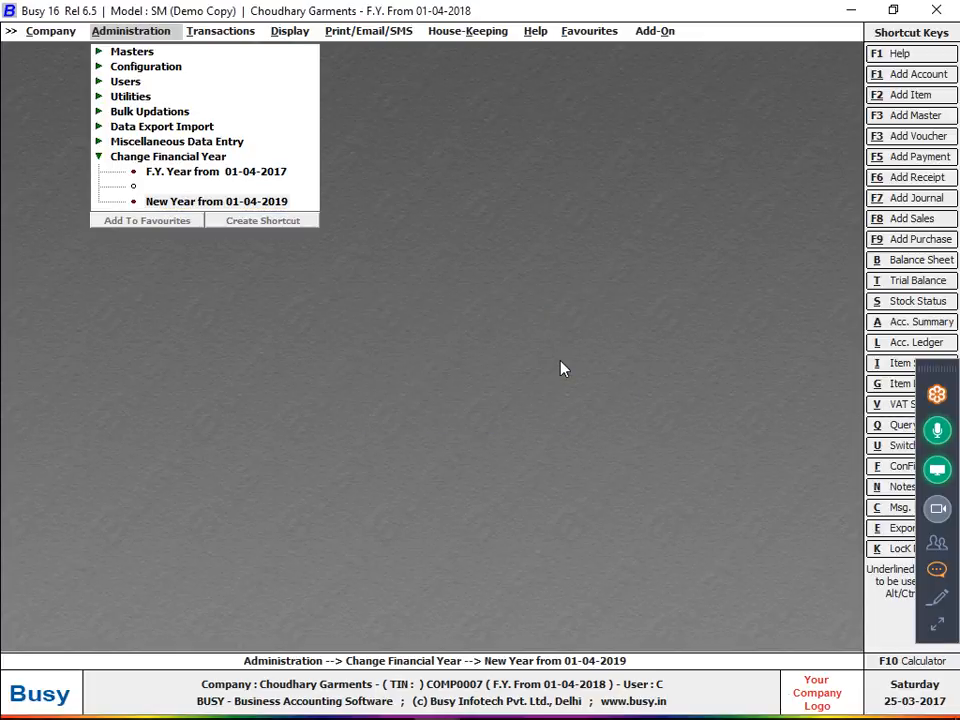
key(Return)
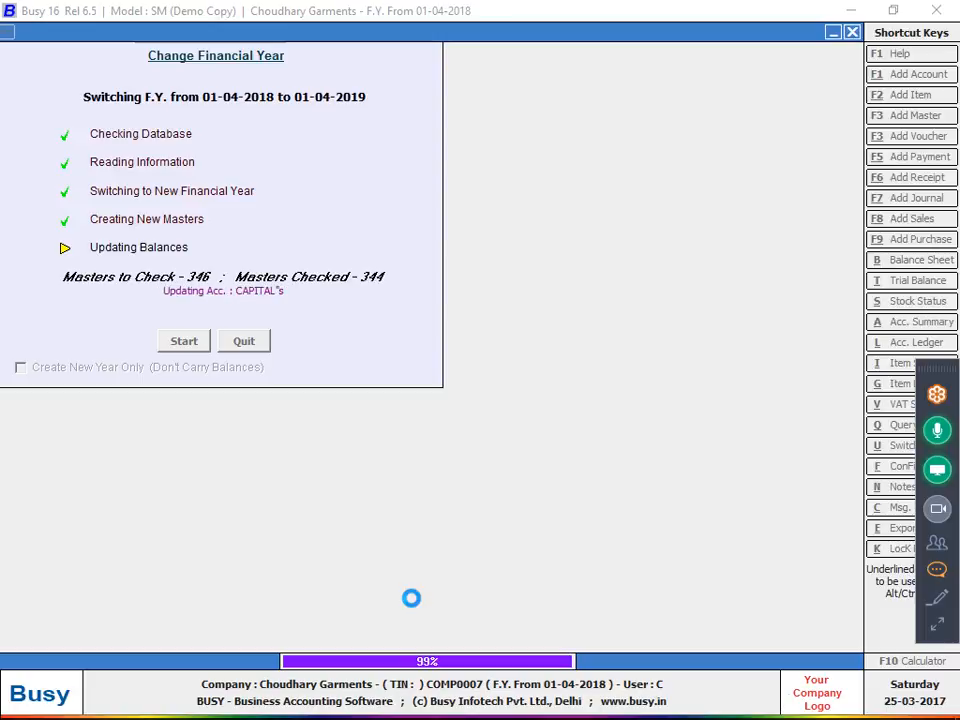
key(Return)
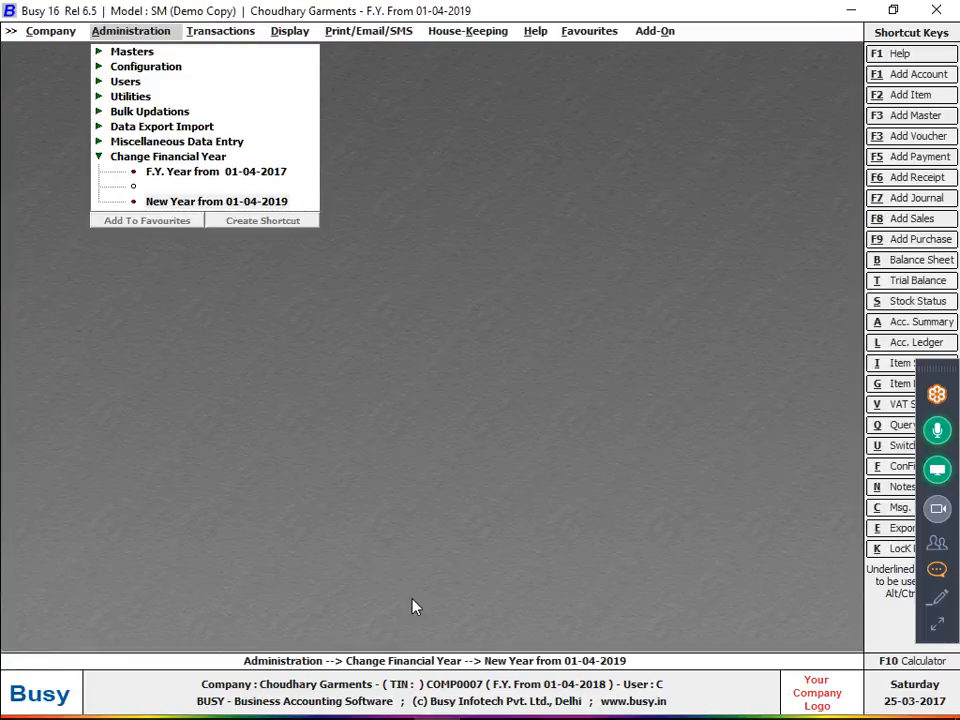
Close the company and reopen Choudhary Garments, signing in with its user name and password
key(Left)
key(Left)
key(Return)
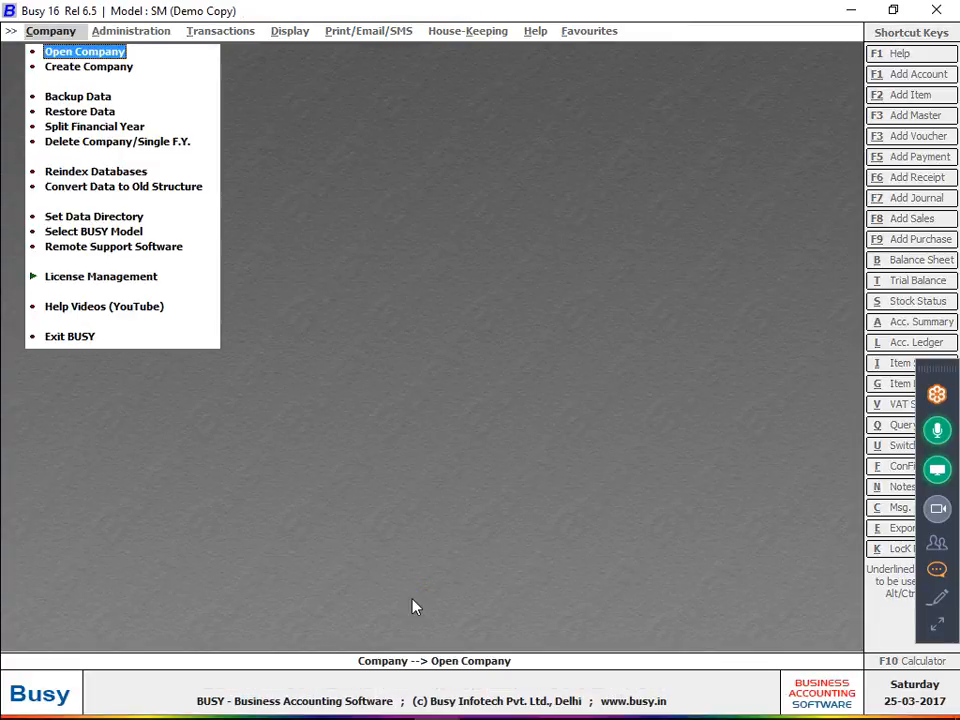
key(Return)
key(Down)
key(Down)
key(Down)
key(Down)
key(Down)
key(Down)
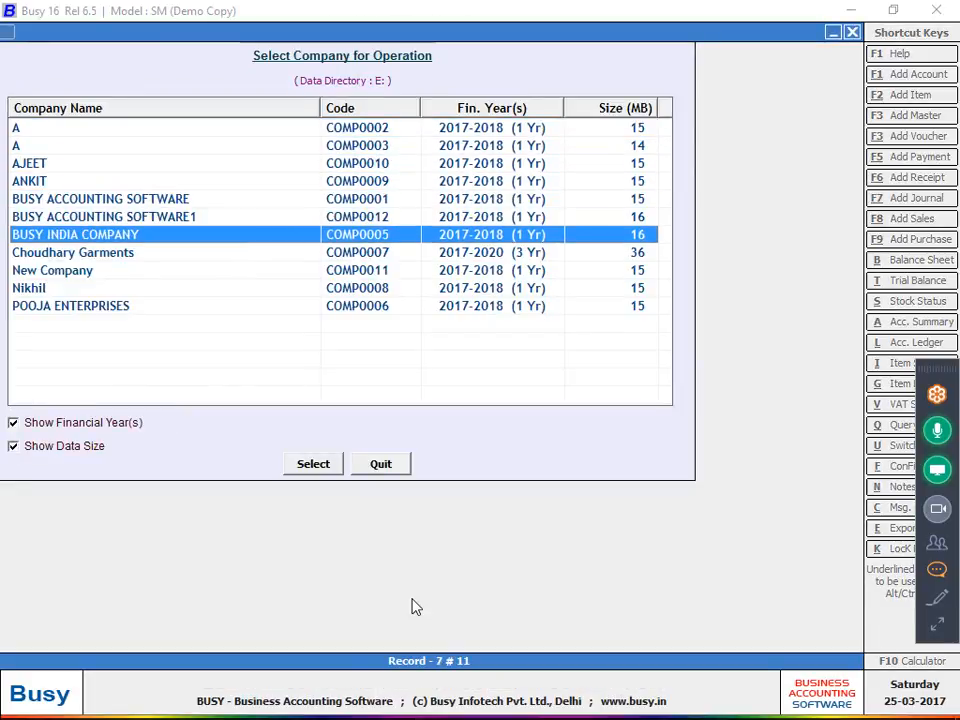
key(Down)
key(Return)
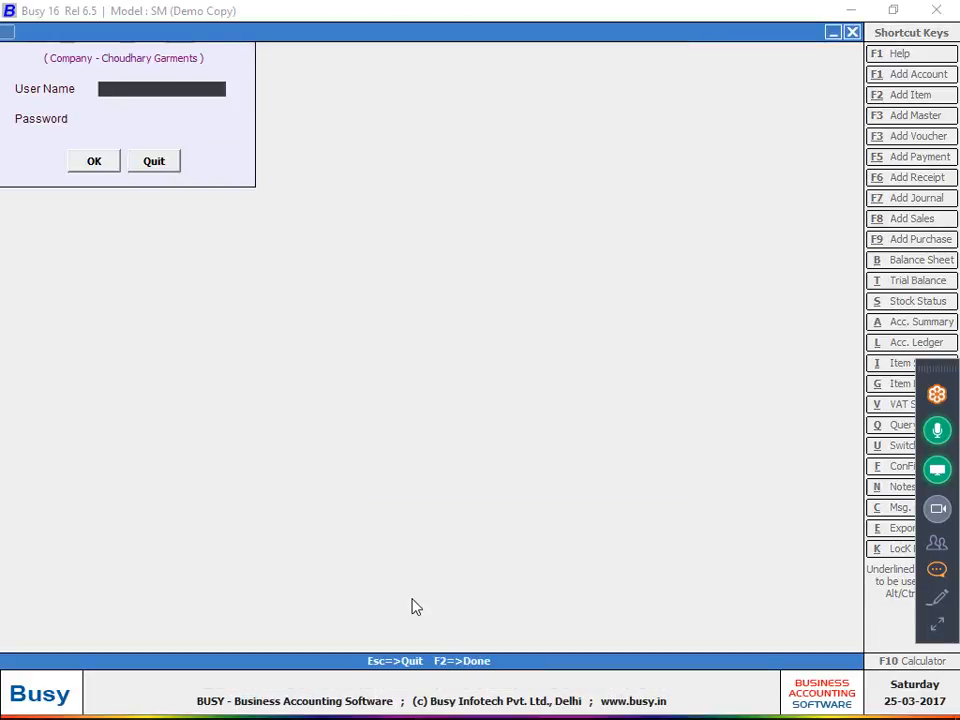
key(Return)
key(Return)
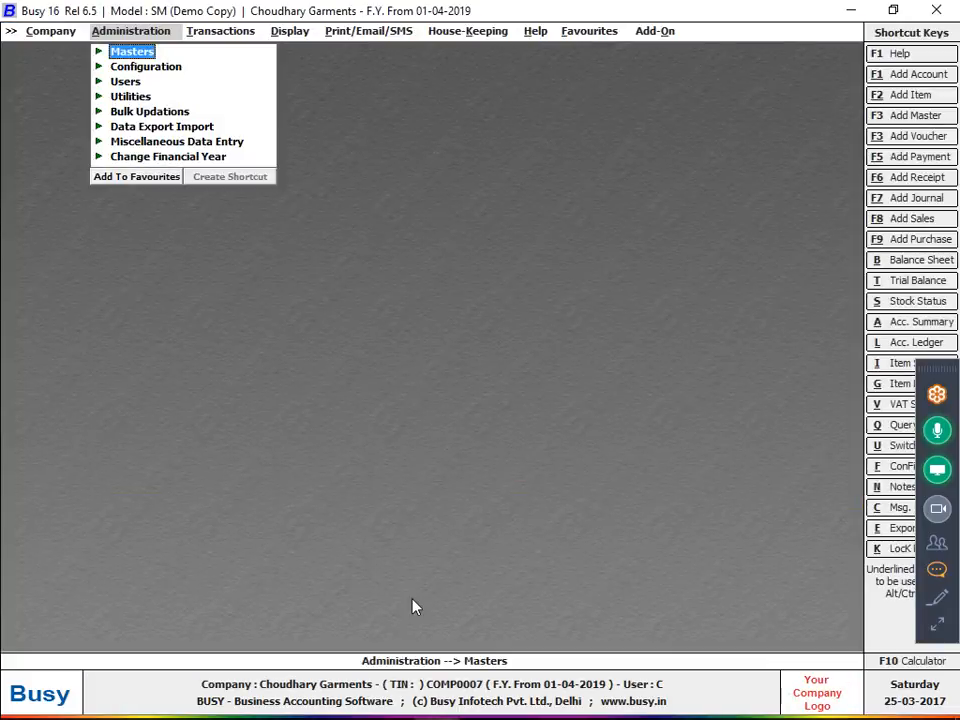
Close the company, select Choudhary Garments for company or single-year deletion, and enter the superuser name and password
key(Left)
key(Return)
key(Down)
key(Down)
key(Down)
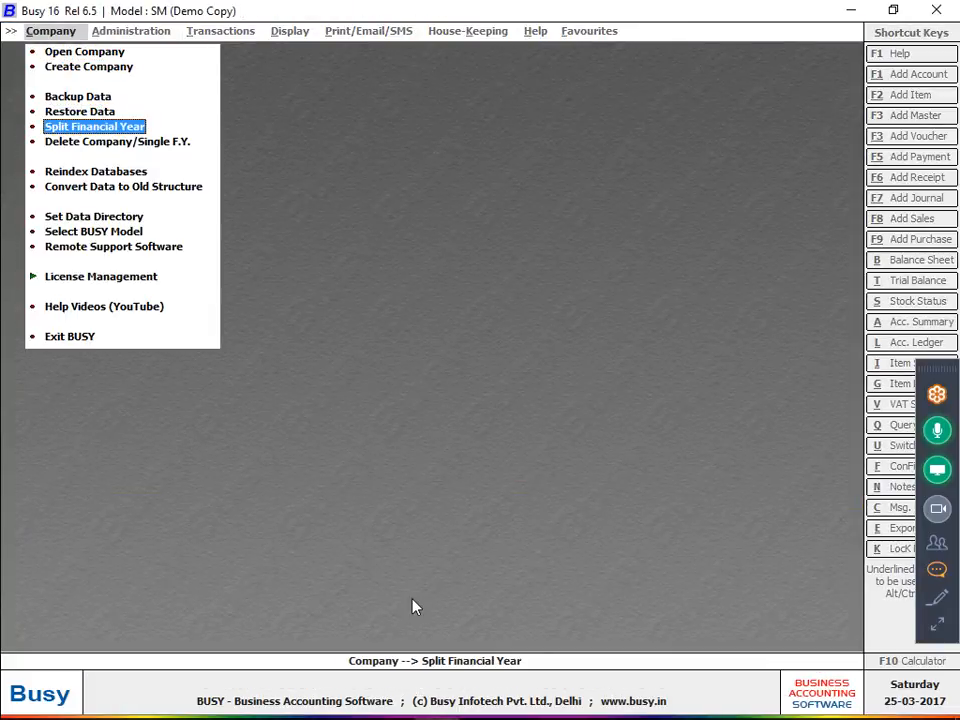
key(Down)
key(Return)
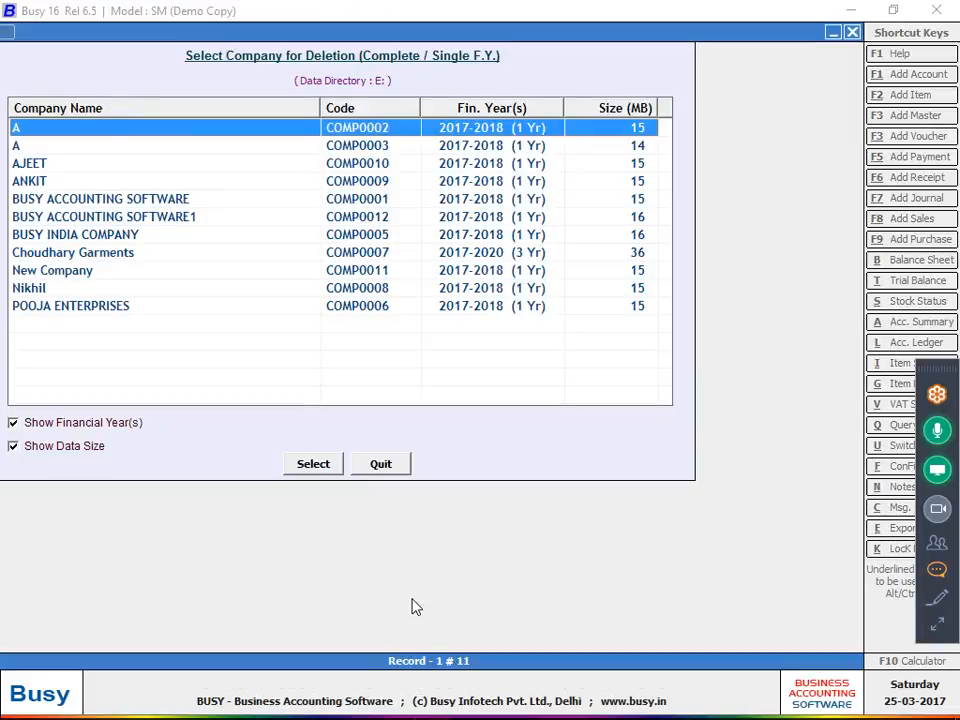
key(Down)
key(Down)
key(Down)
key(Down)
key(Down)
key(Down)
key(Down)
key(Return)
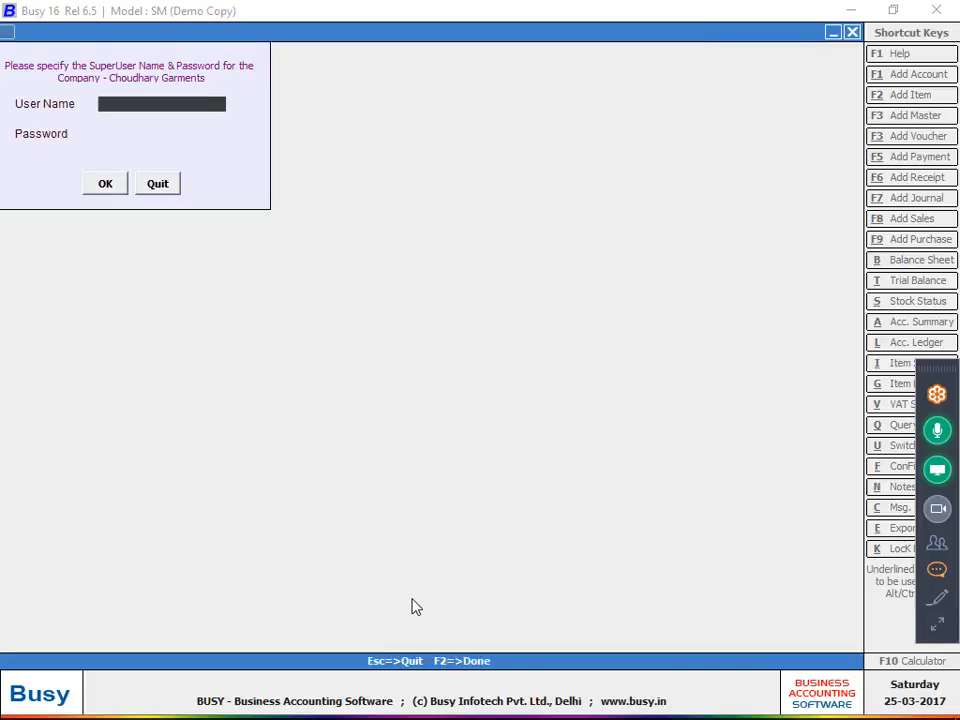
key(Return)
Delete only the single financial year 2019-2020 from Choudhary Garments and confirm the deletion
key(Right)
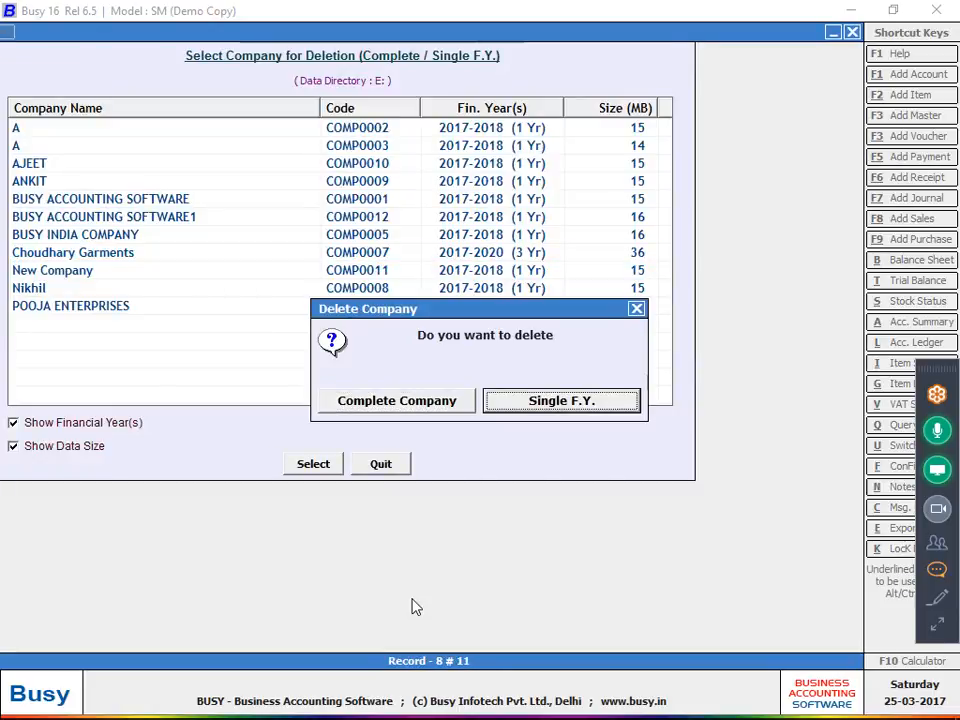
key(Return)
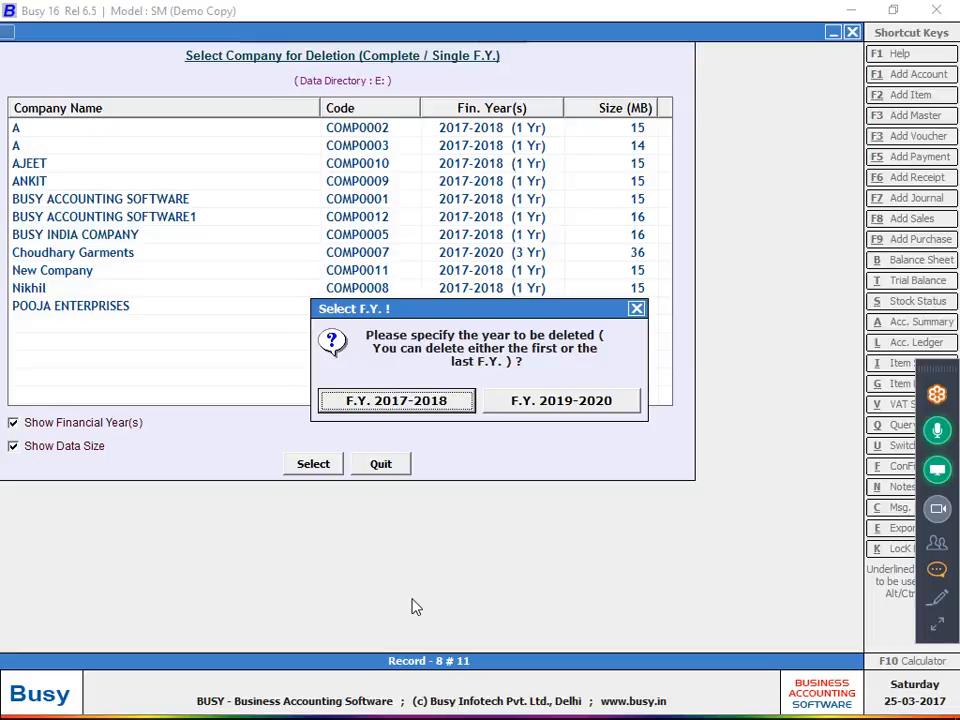
key(Right)
key(Return)
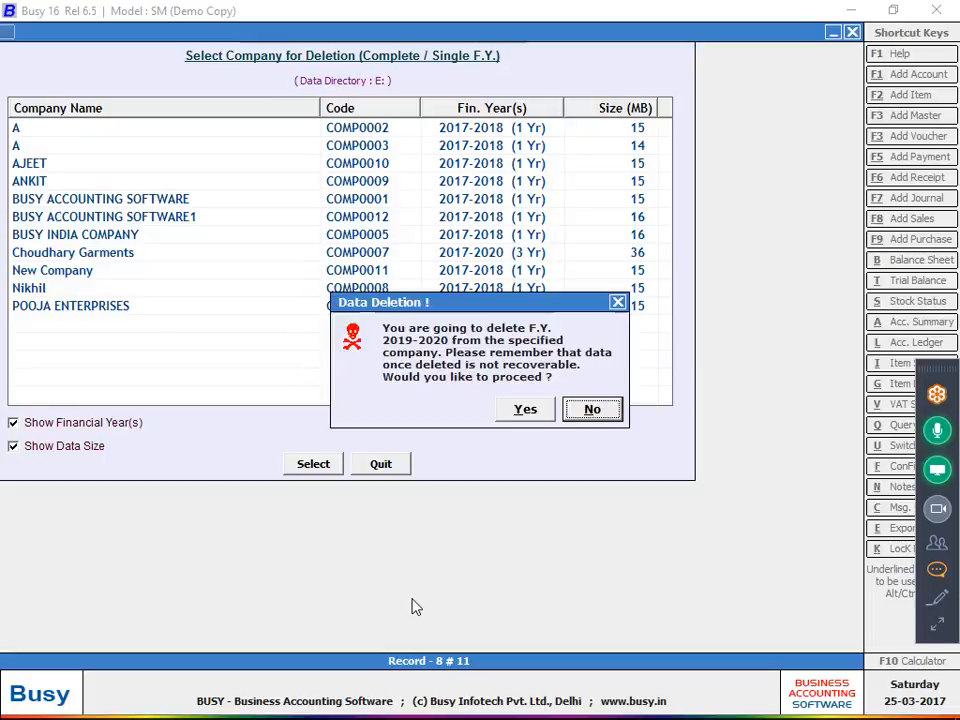
click(510, 410)
click(590, 406)
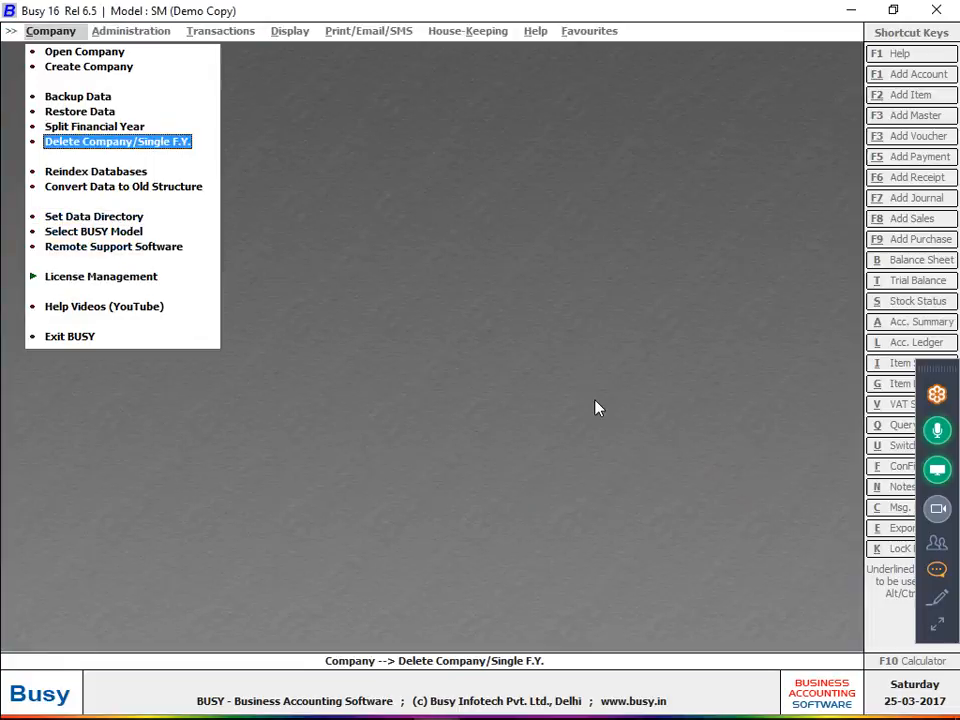
Open Choudhary Garments and sign in with its user name and password
click(77, 55)
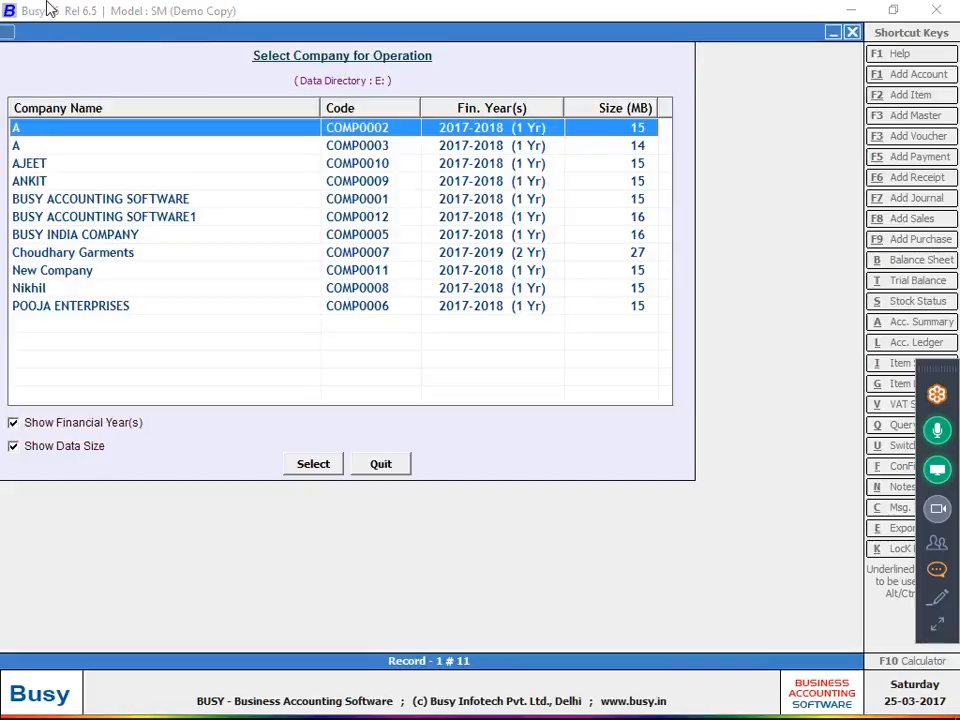
key(Down)
key(Down)
key(Down)
key(Down)
key(Down)
key(Down)
key(Down)
key(Return)
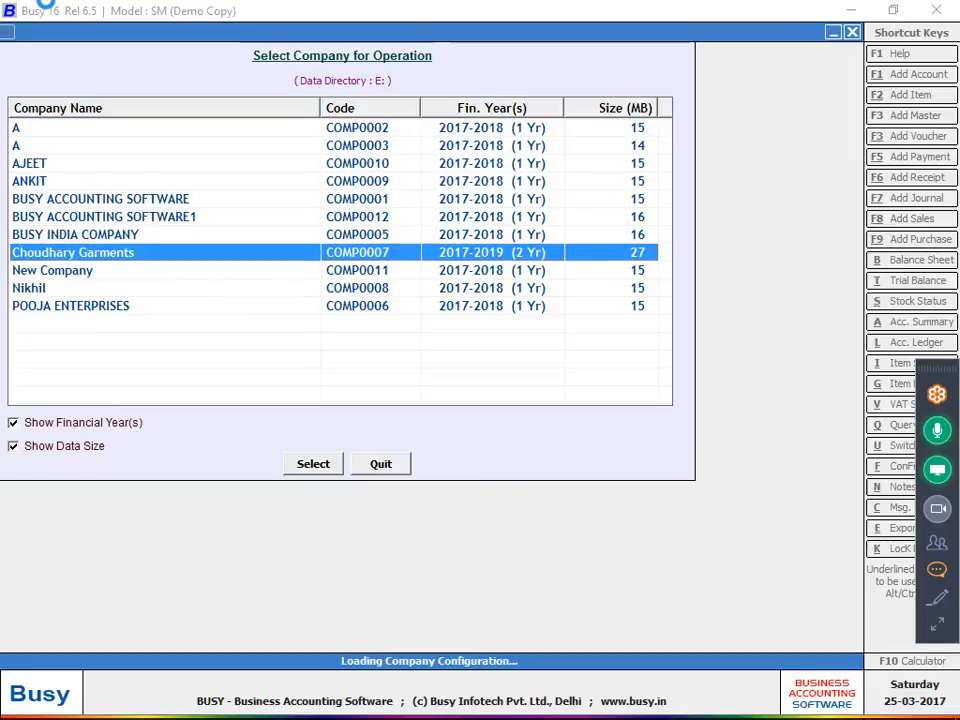
text(C)
key(Return)
text(c)
key(Return)
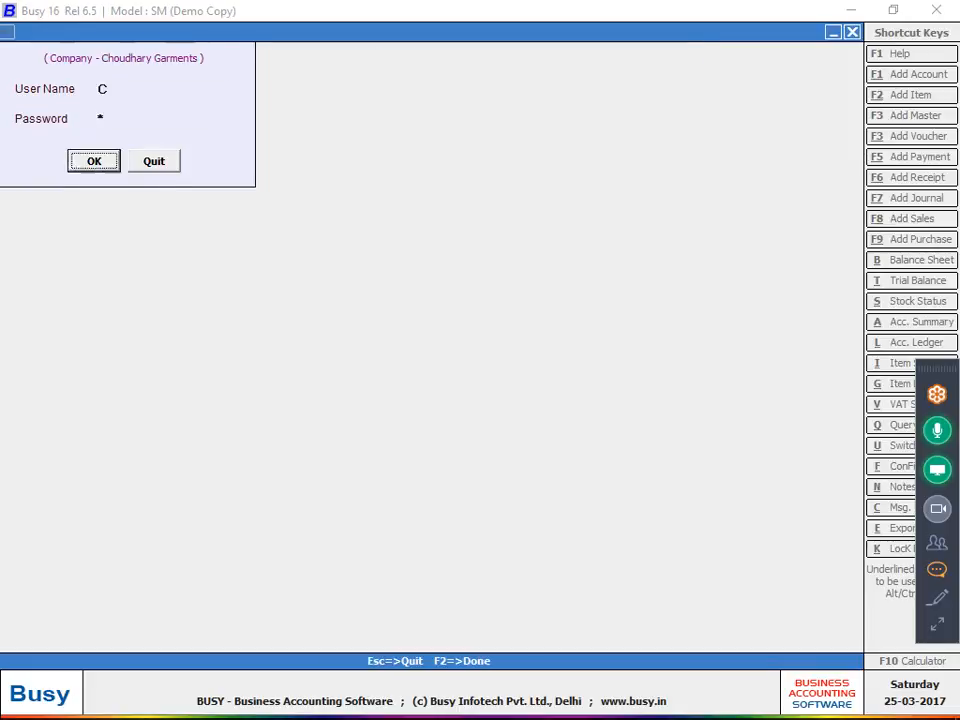
key(Return)
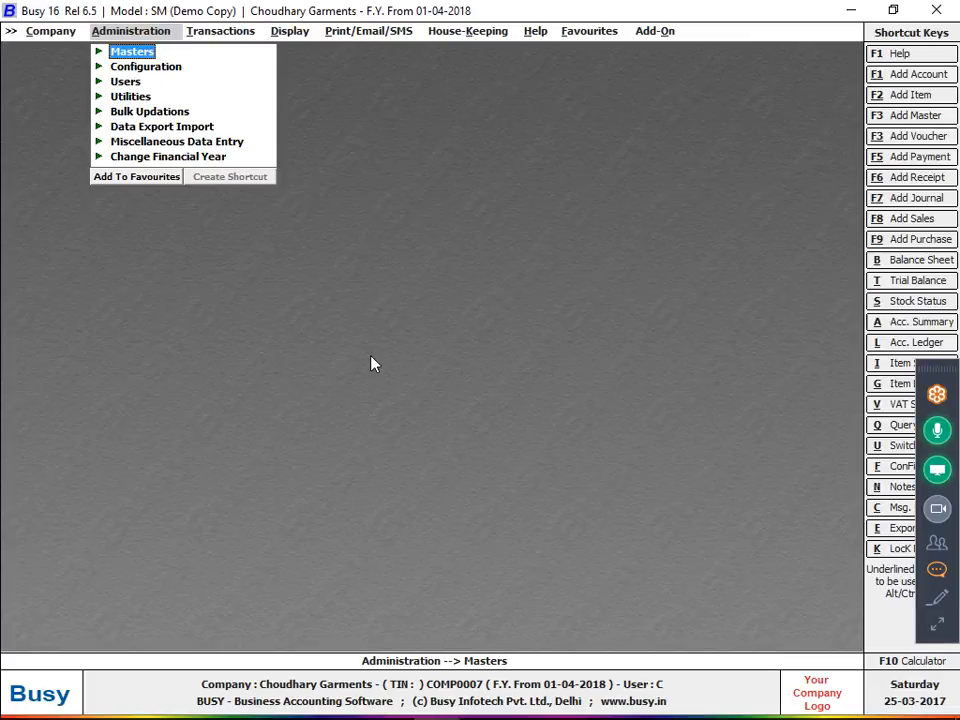
Open the CAPITAL"s account master for modification
key(Return)
key(Down)
key(Up)
key(Return)
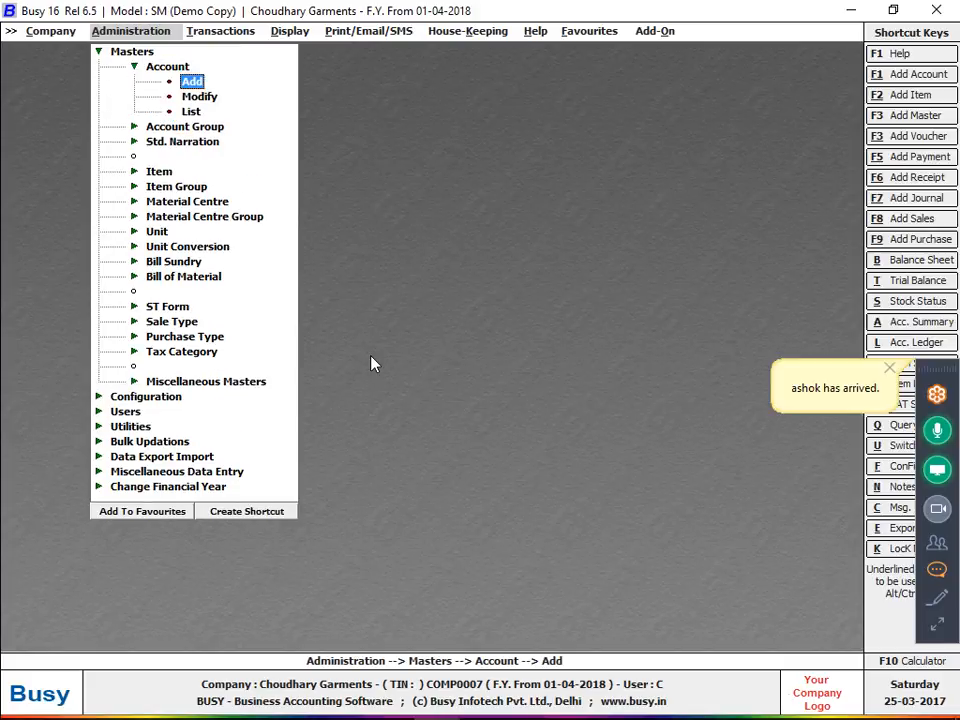
key(Down)
key(Return)
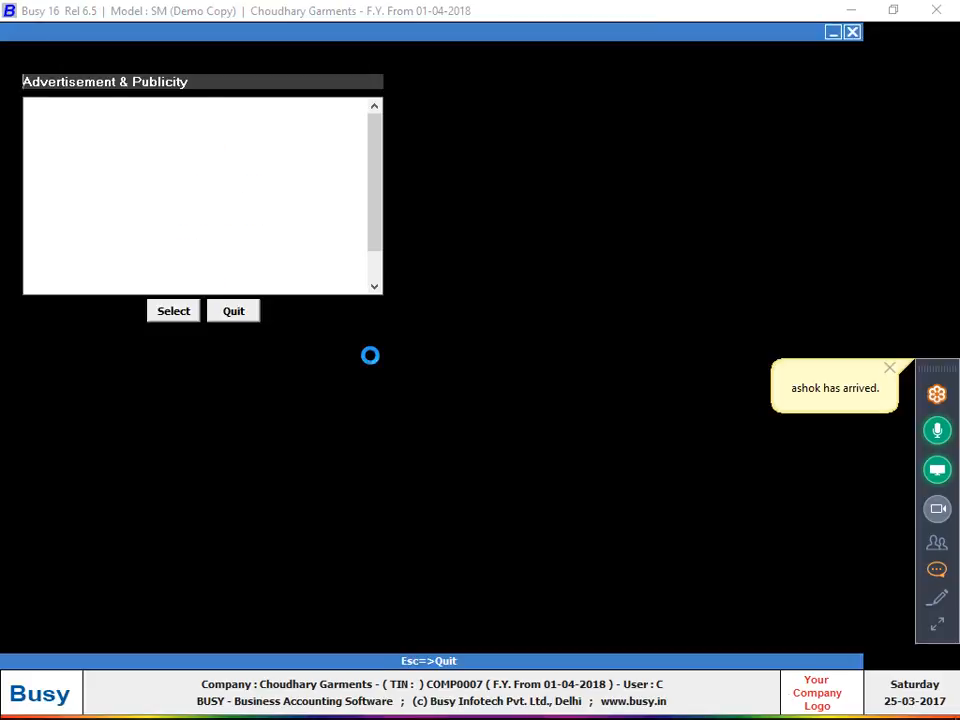
key(Return)
key(Escape)
key(Return)
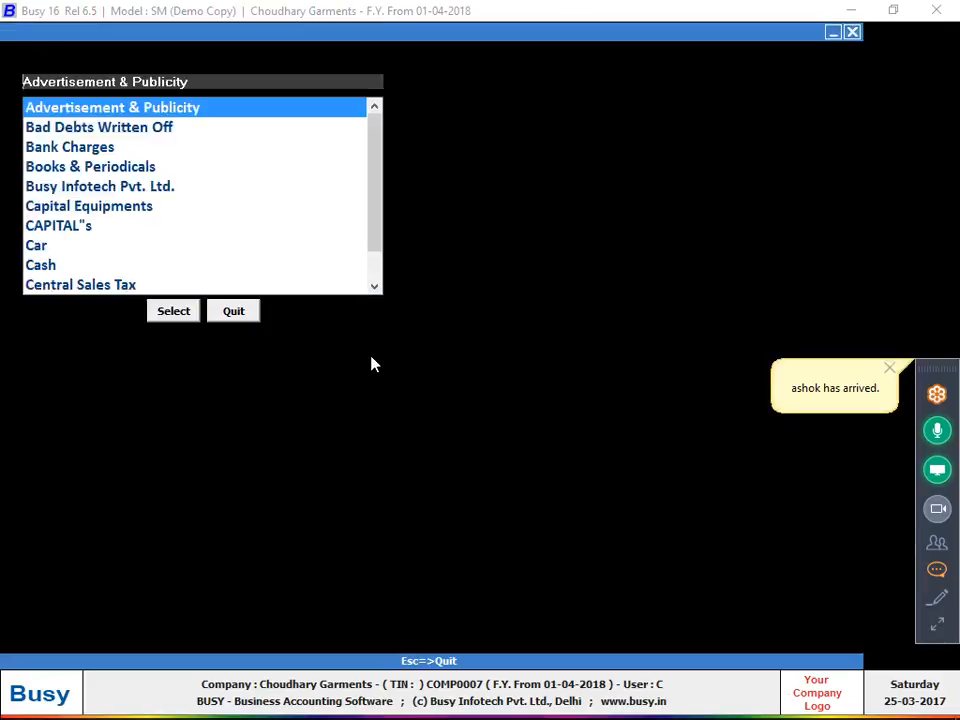
text(CA)
key(Down)
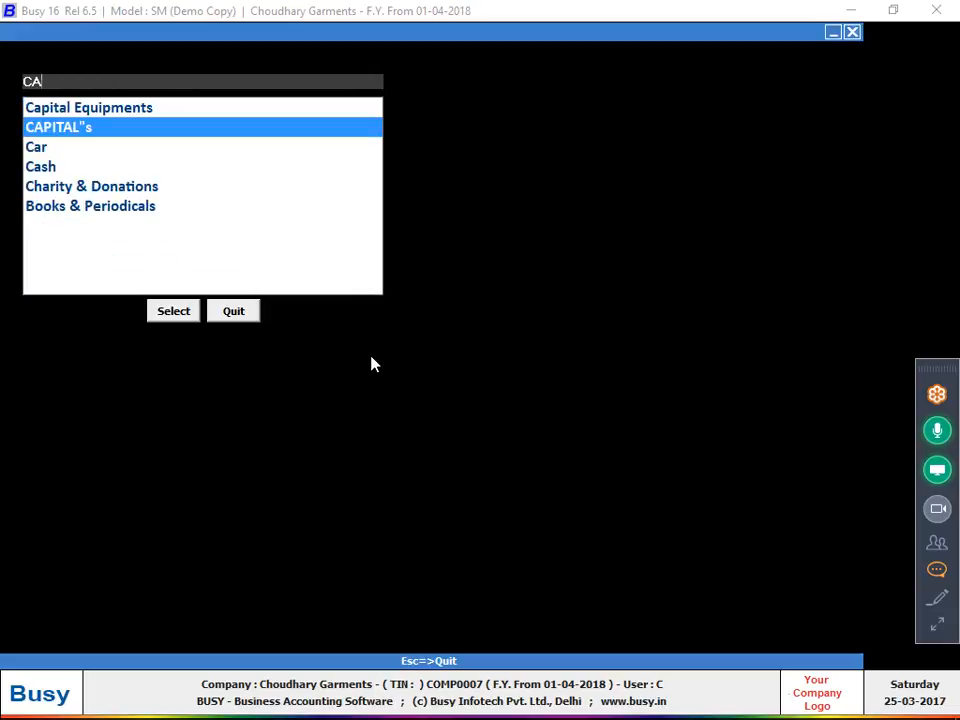
key(Return)
Try to change the opening balance of the CAPITAL"s account, and quit the account master without saving
key(Return)
key(Return)
key(Return)
key(Return)
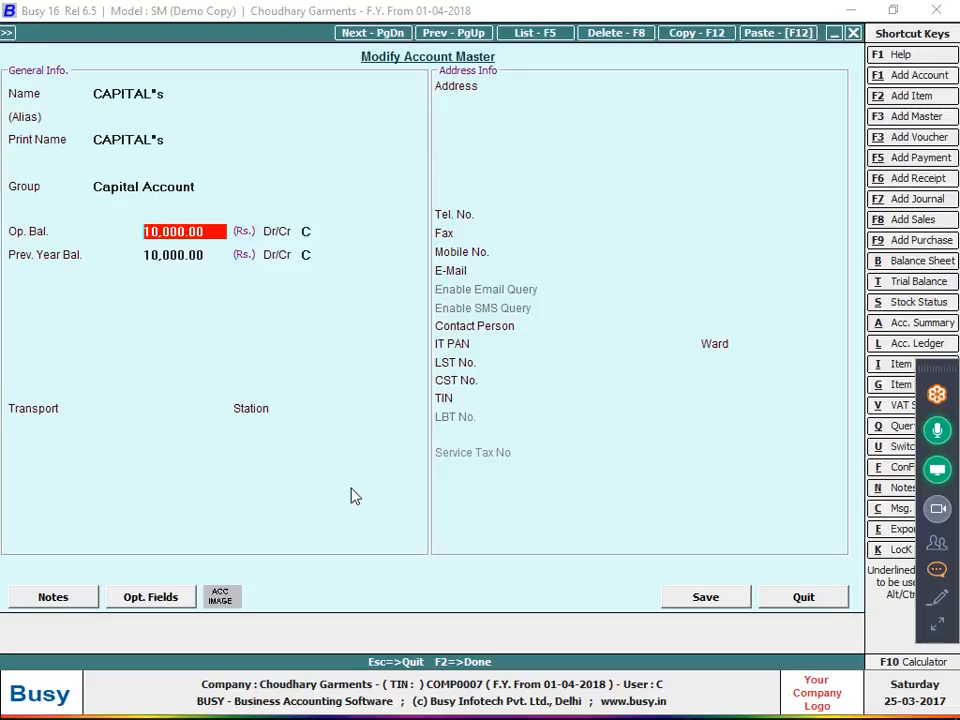
click(213, 231)
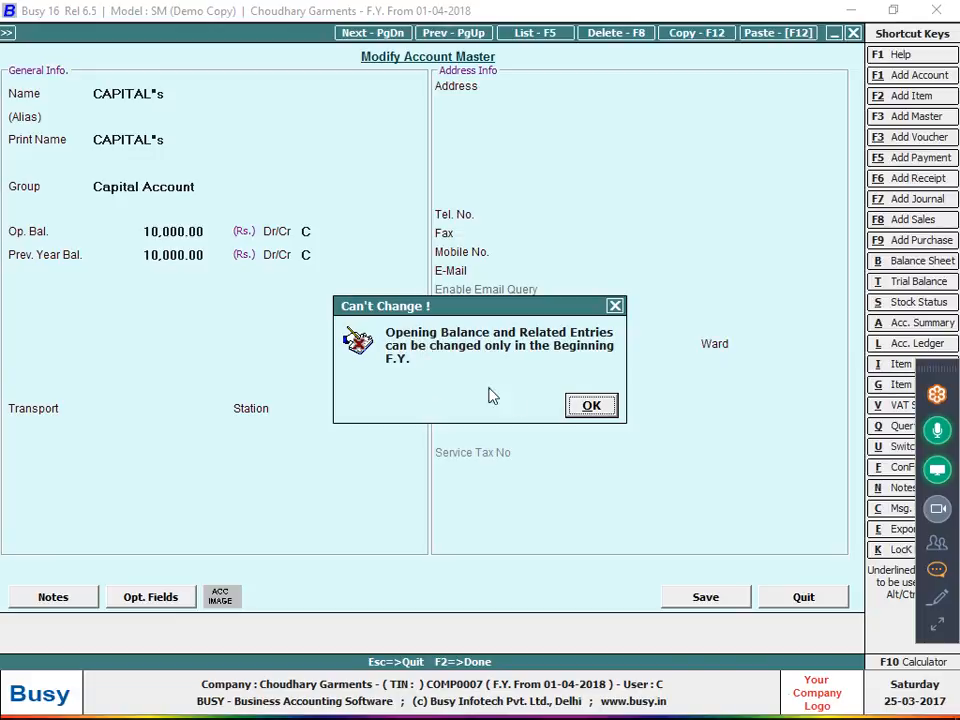
click(579, 410)
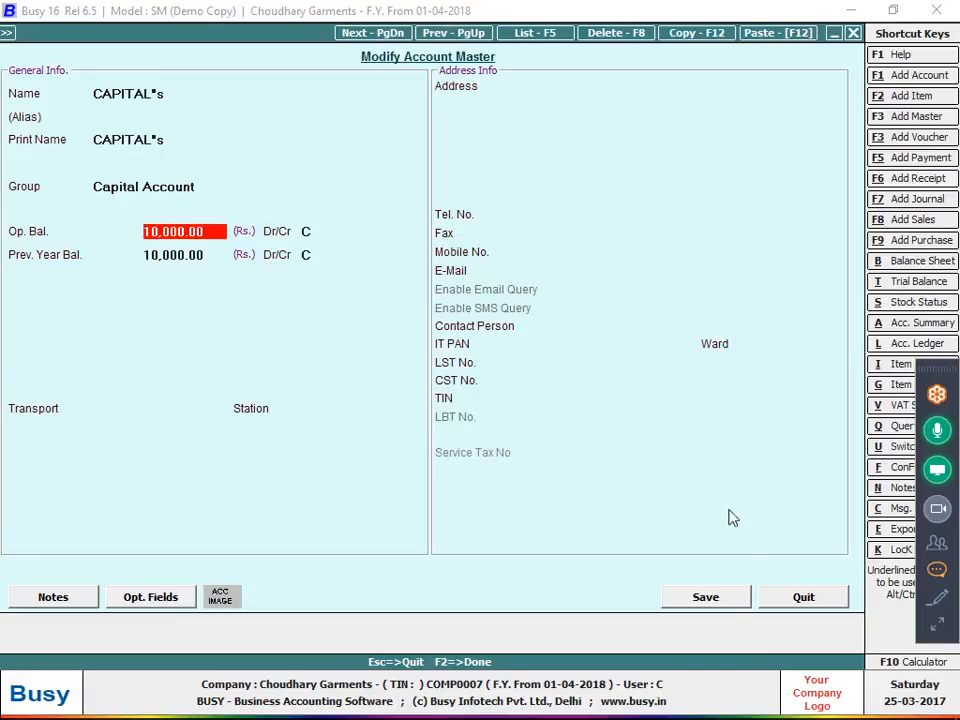
click(791, 598)
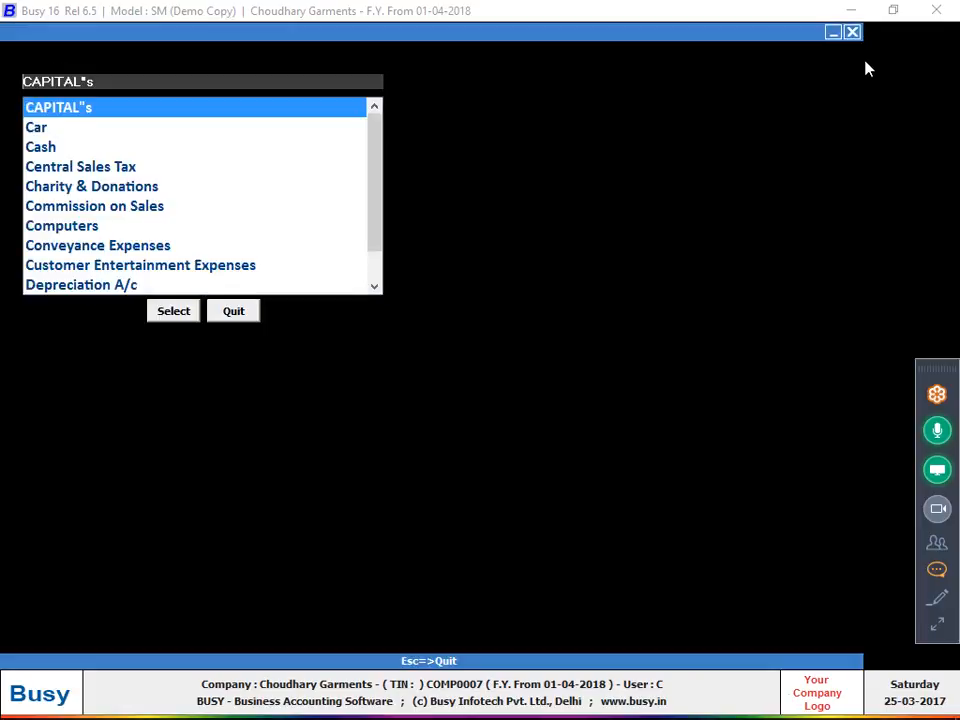
click(852, 32)
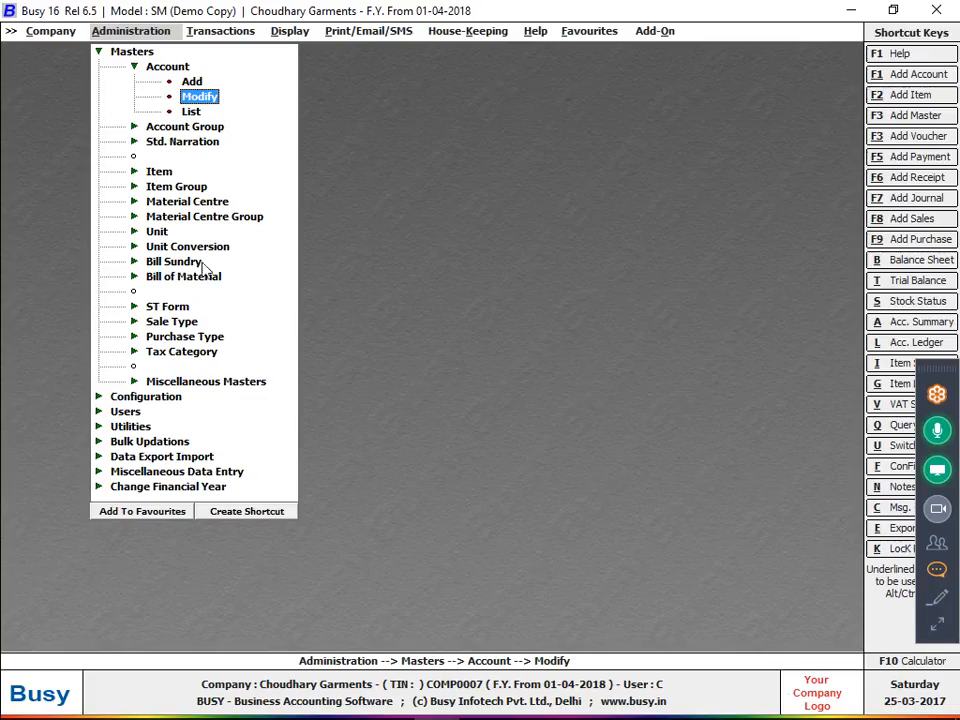
click(98, 51)
Show the Windows desktop
mouse_move(411, 714)
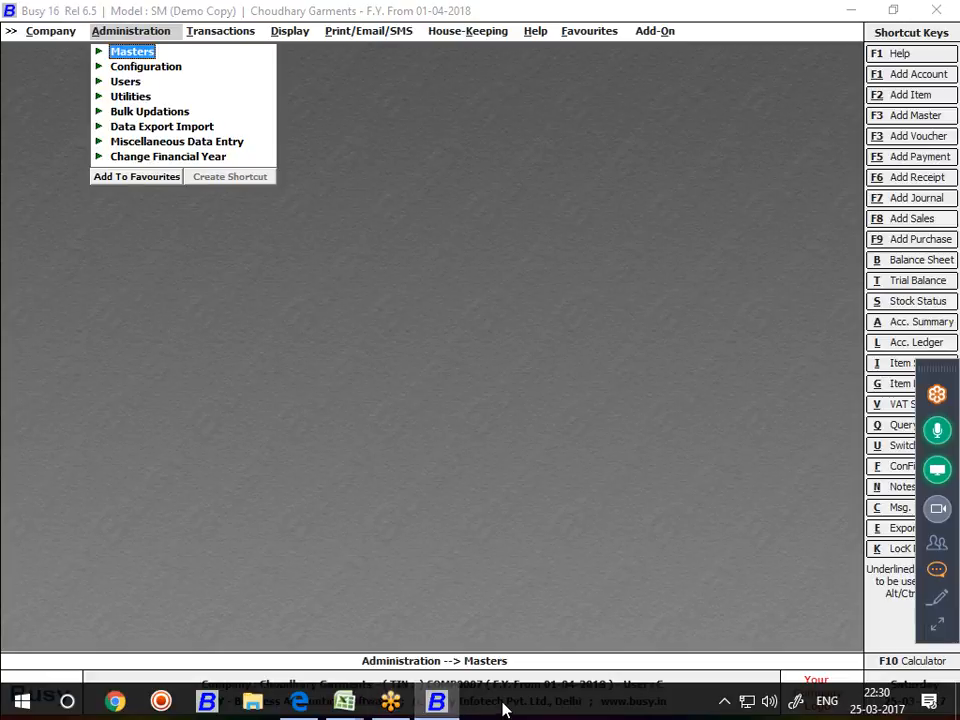
right_click(504, 705)
click(591, 569)
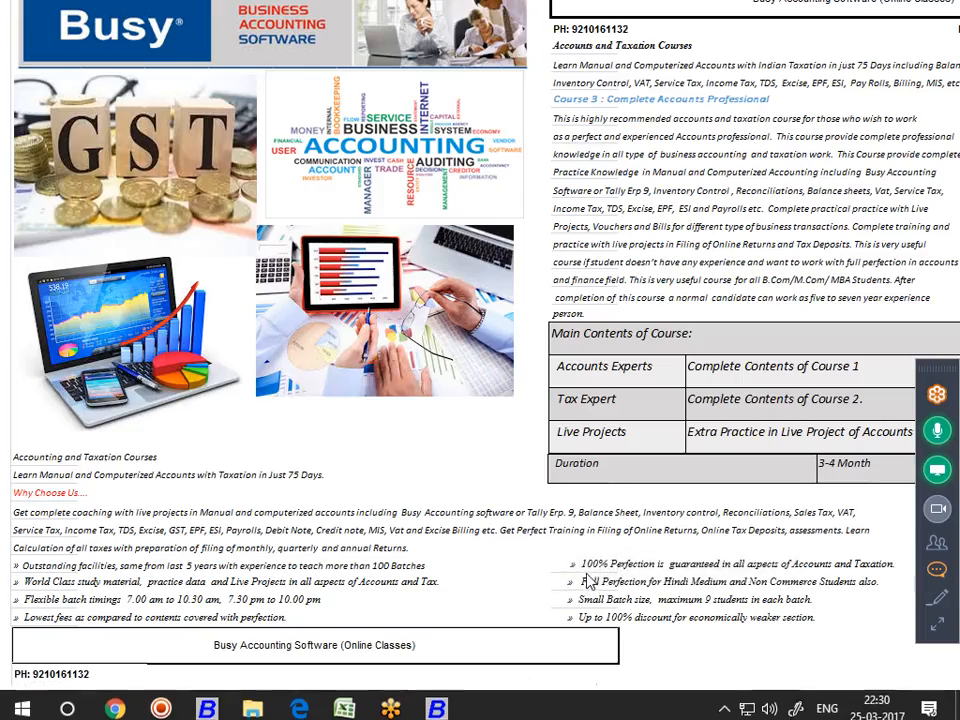
click(937, 430)
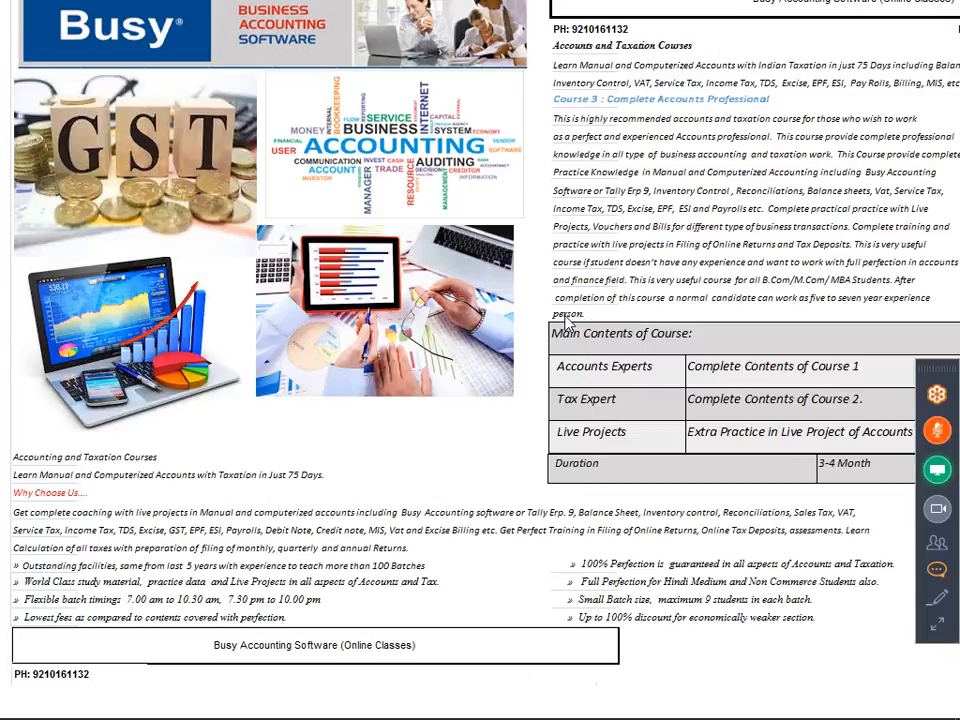
mouse_move(760, 688)
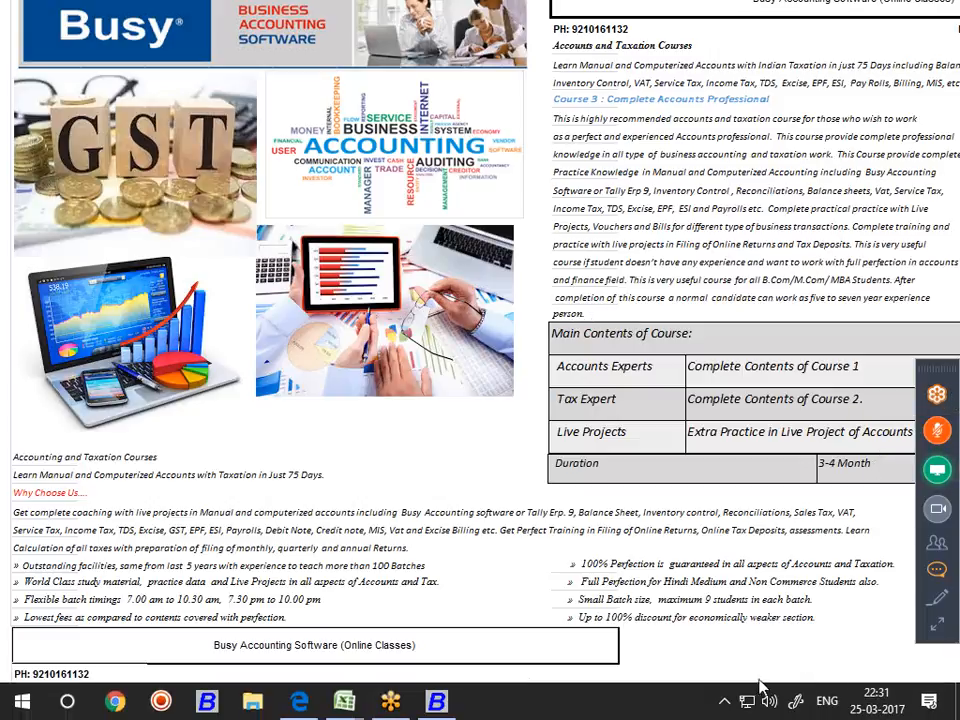
click(726, 702)
click(762, 634)
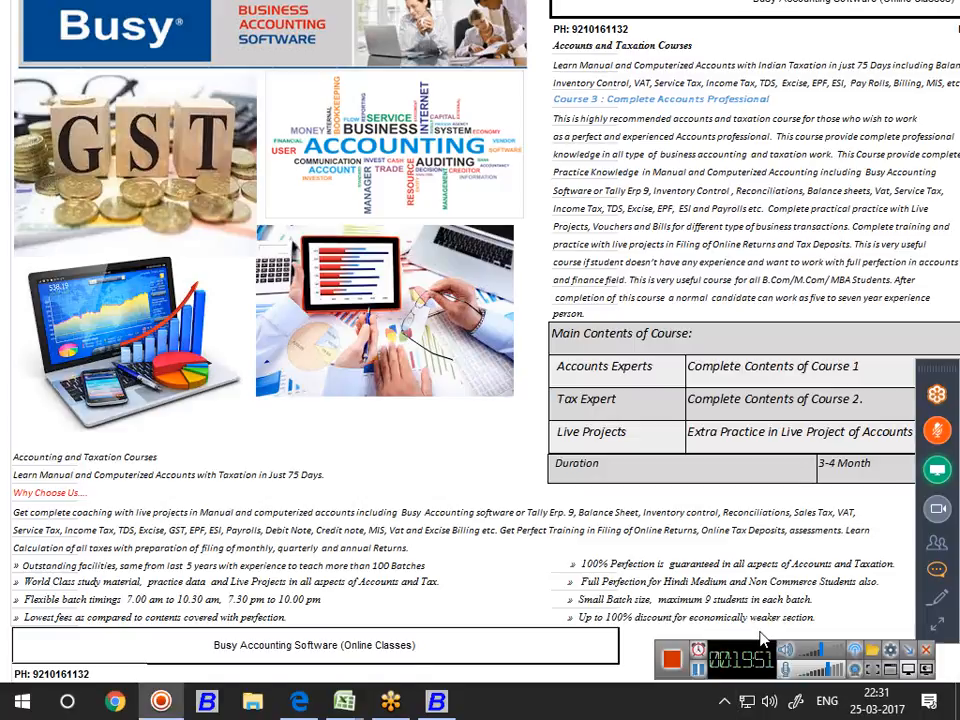